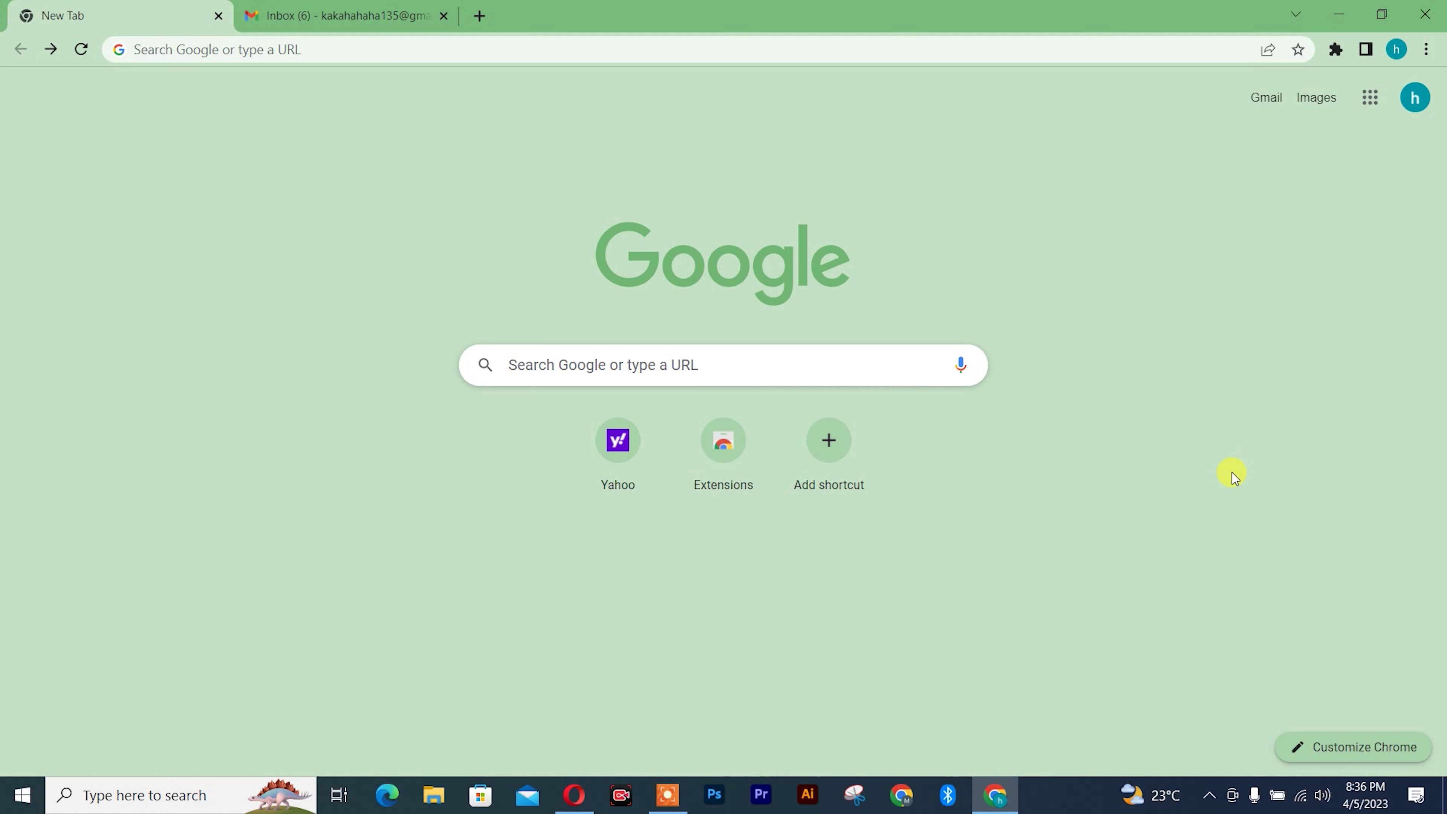
Search Google for 'netfy' from the Chrome New Tab page.
left_click(702, 363)
type("netfy")
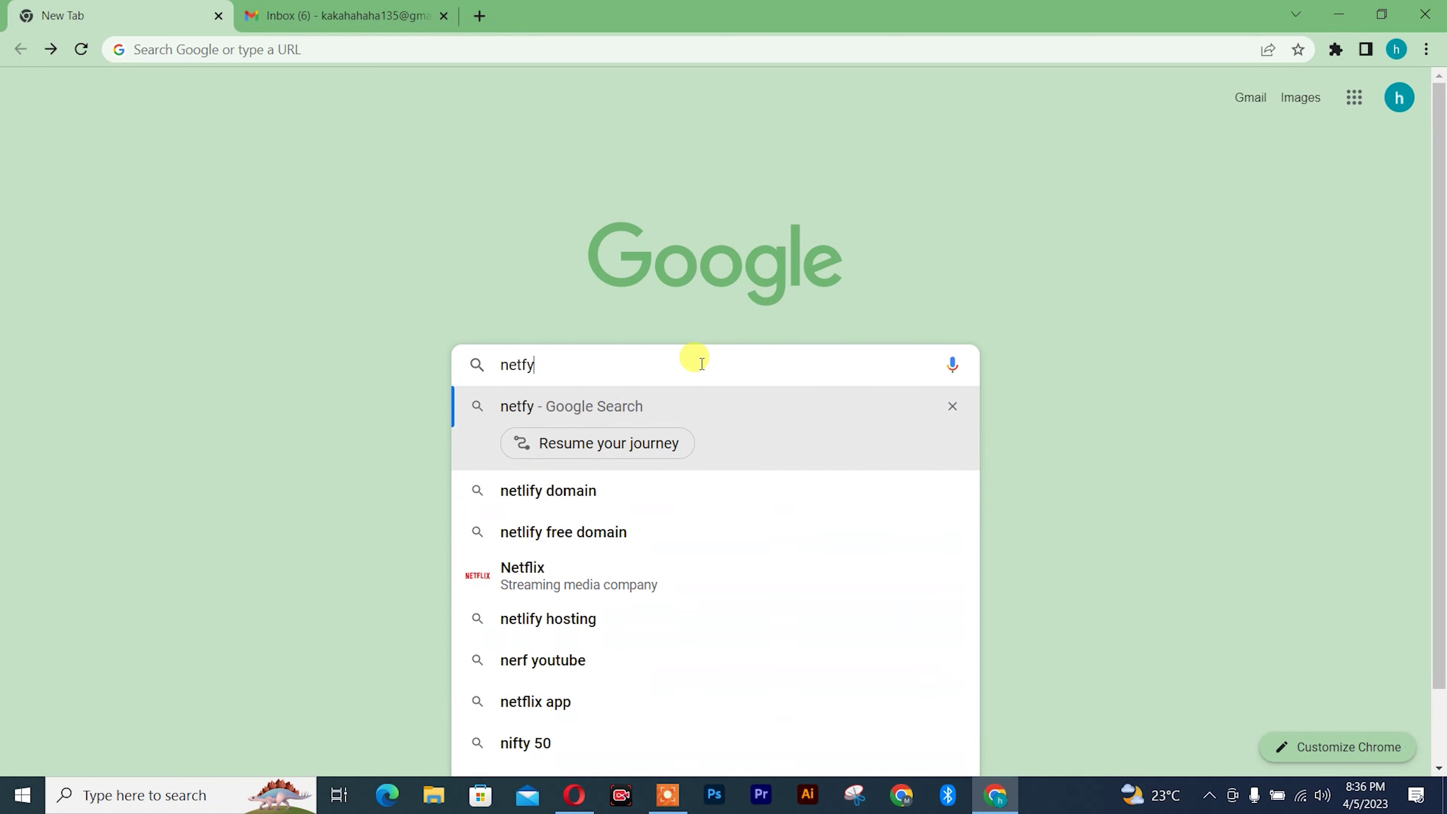
key("Return")
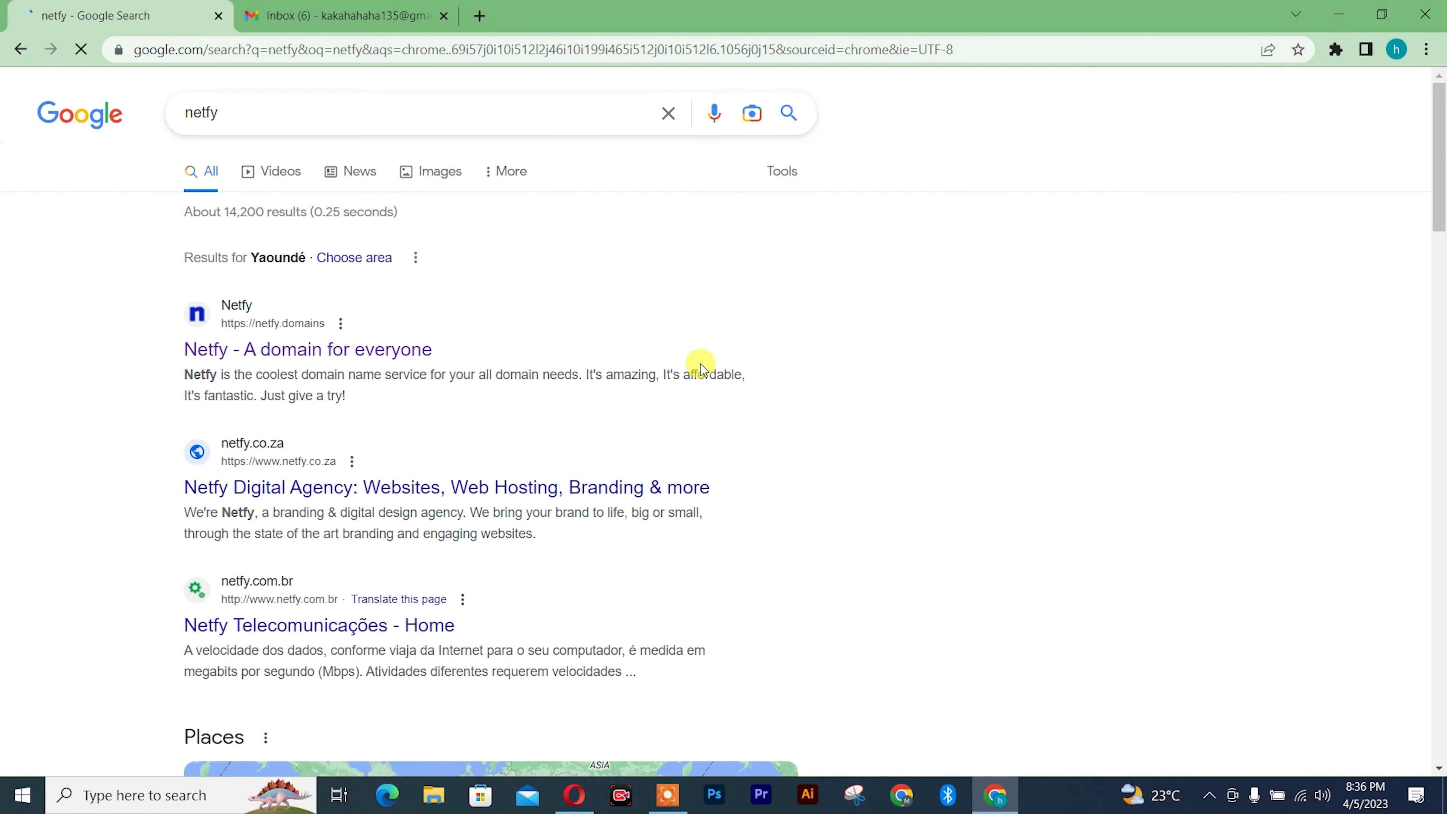
Open the Netfy domain site and search for the domain name elecman.
left_click(274, 358)
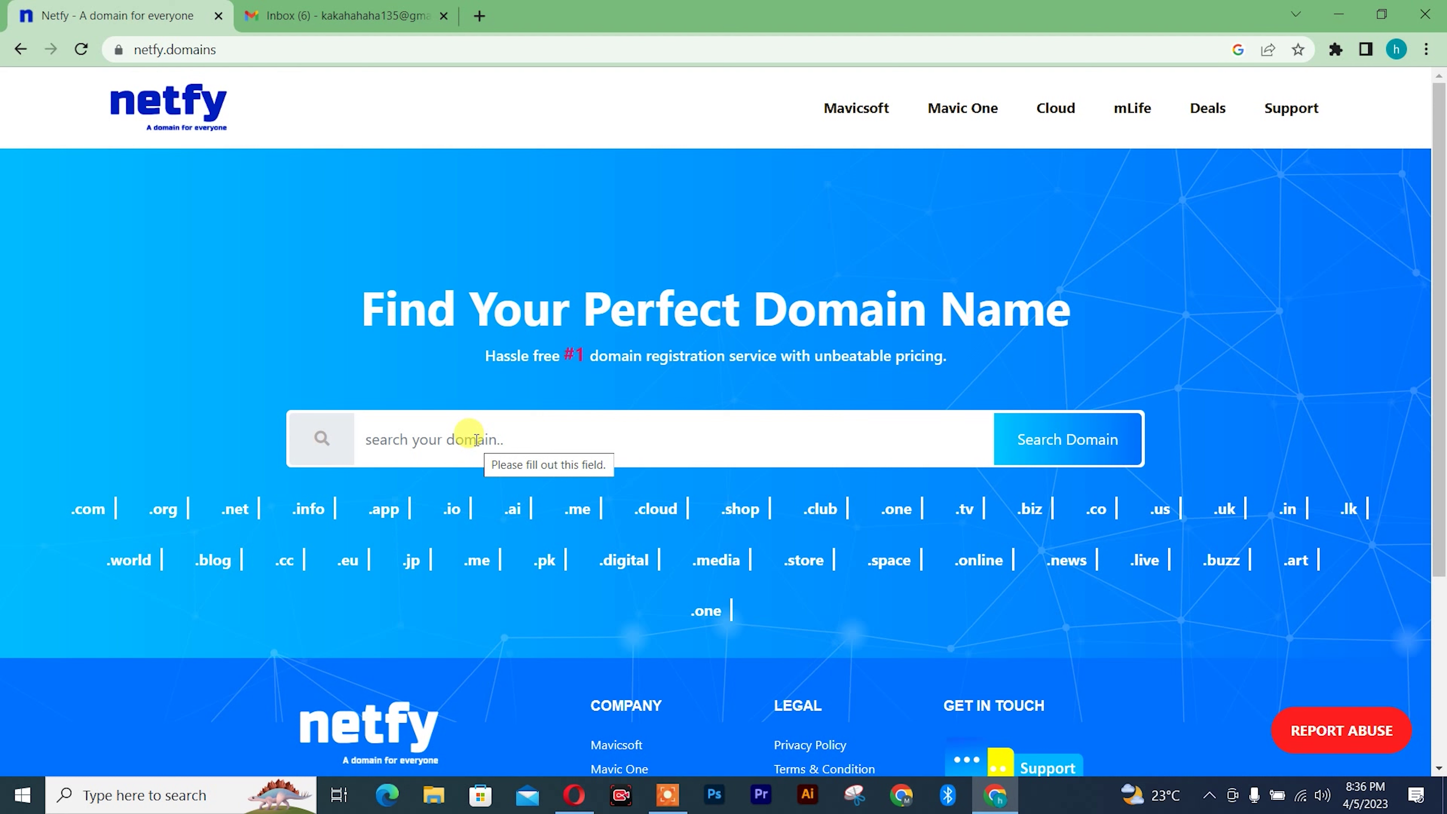
left_click(476, 440)
type("elecman")
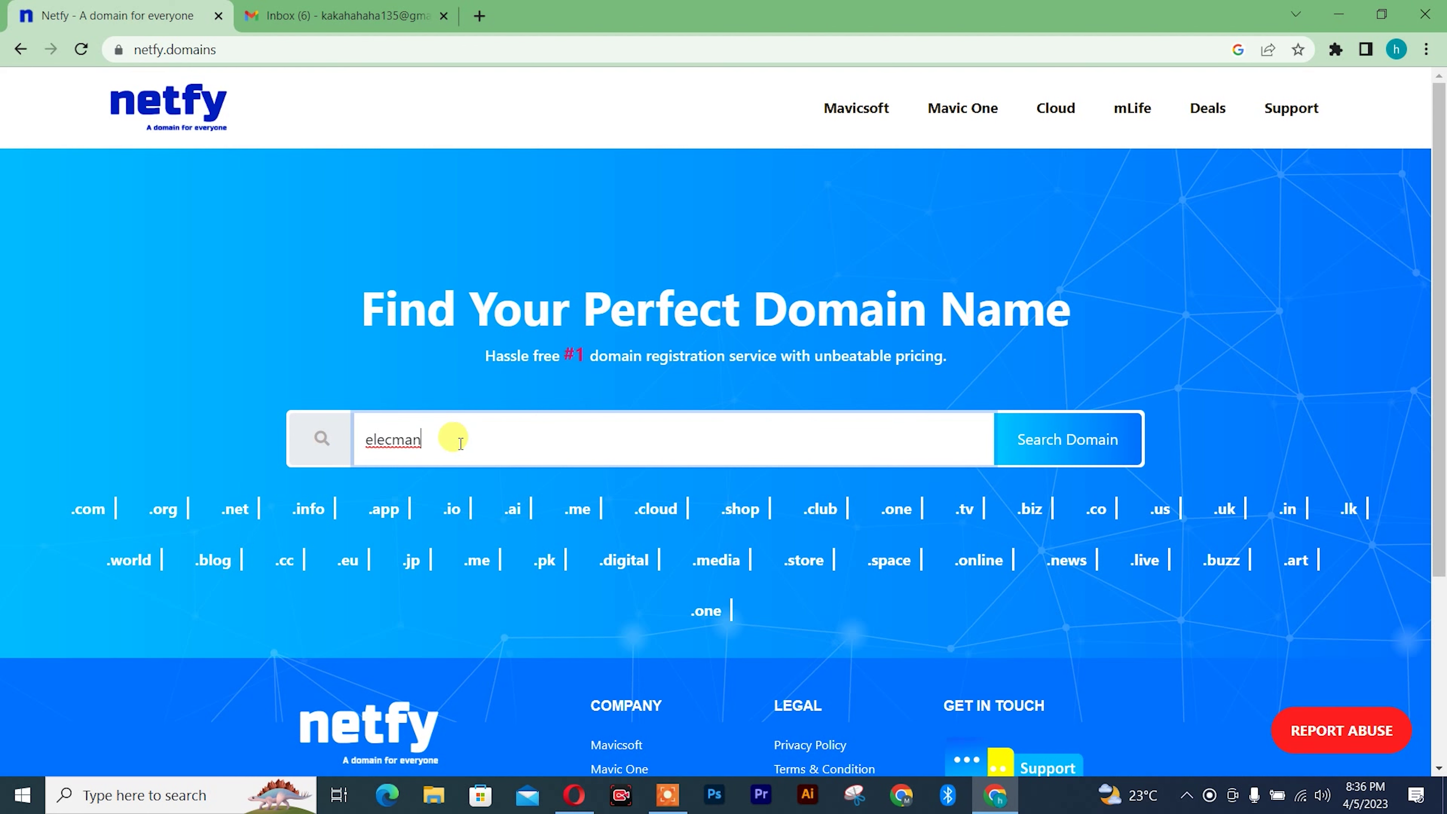
scroll(968, 388, "down", 1)
left_click(1066, 348)
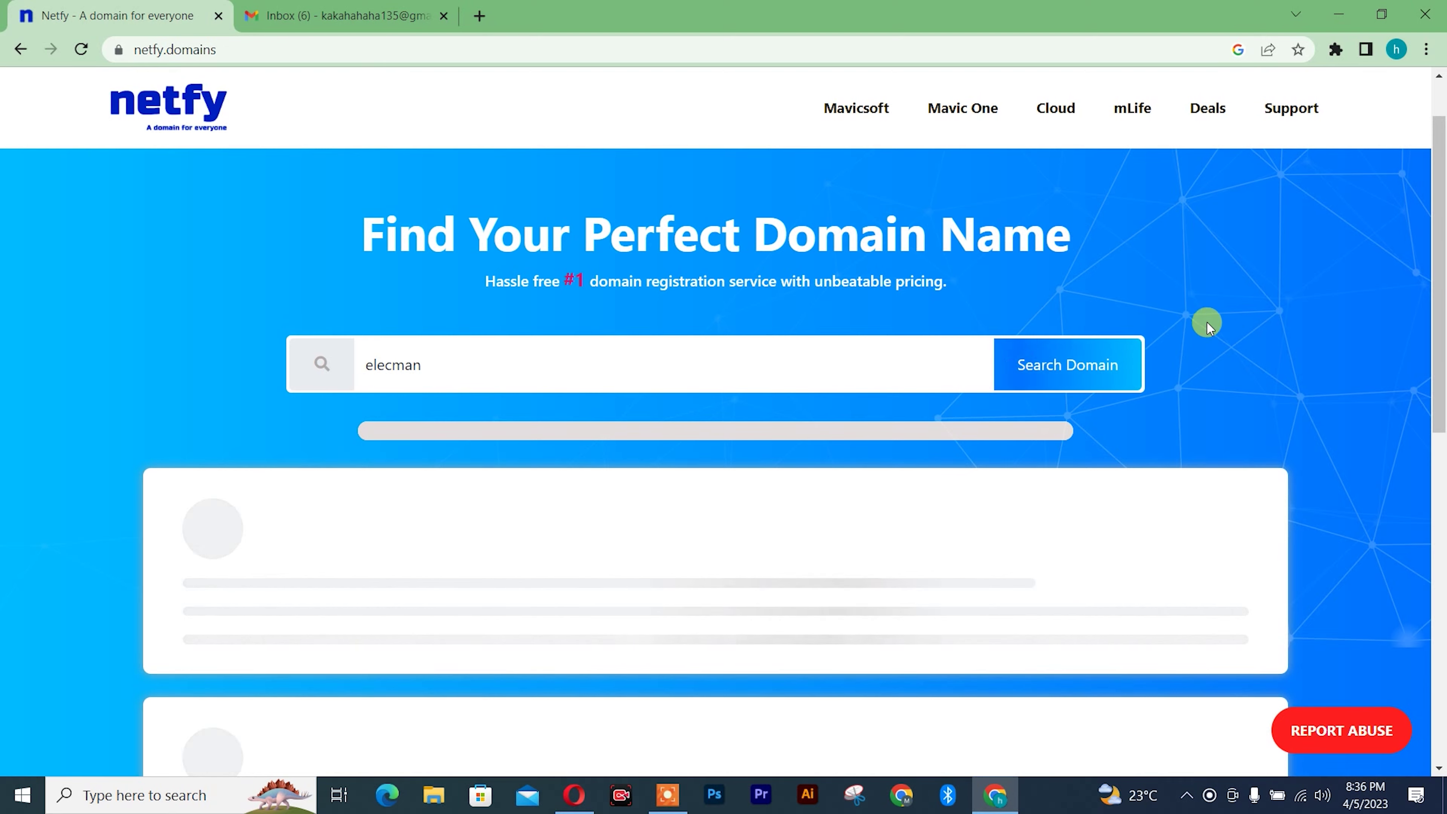
Review the available elecman.netfy domains and expand the list to show more extensions.
scroll(1108, 423, "down", 6)
scroll(884, 446, "up", 7)
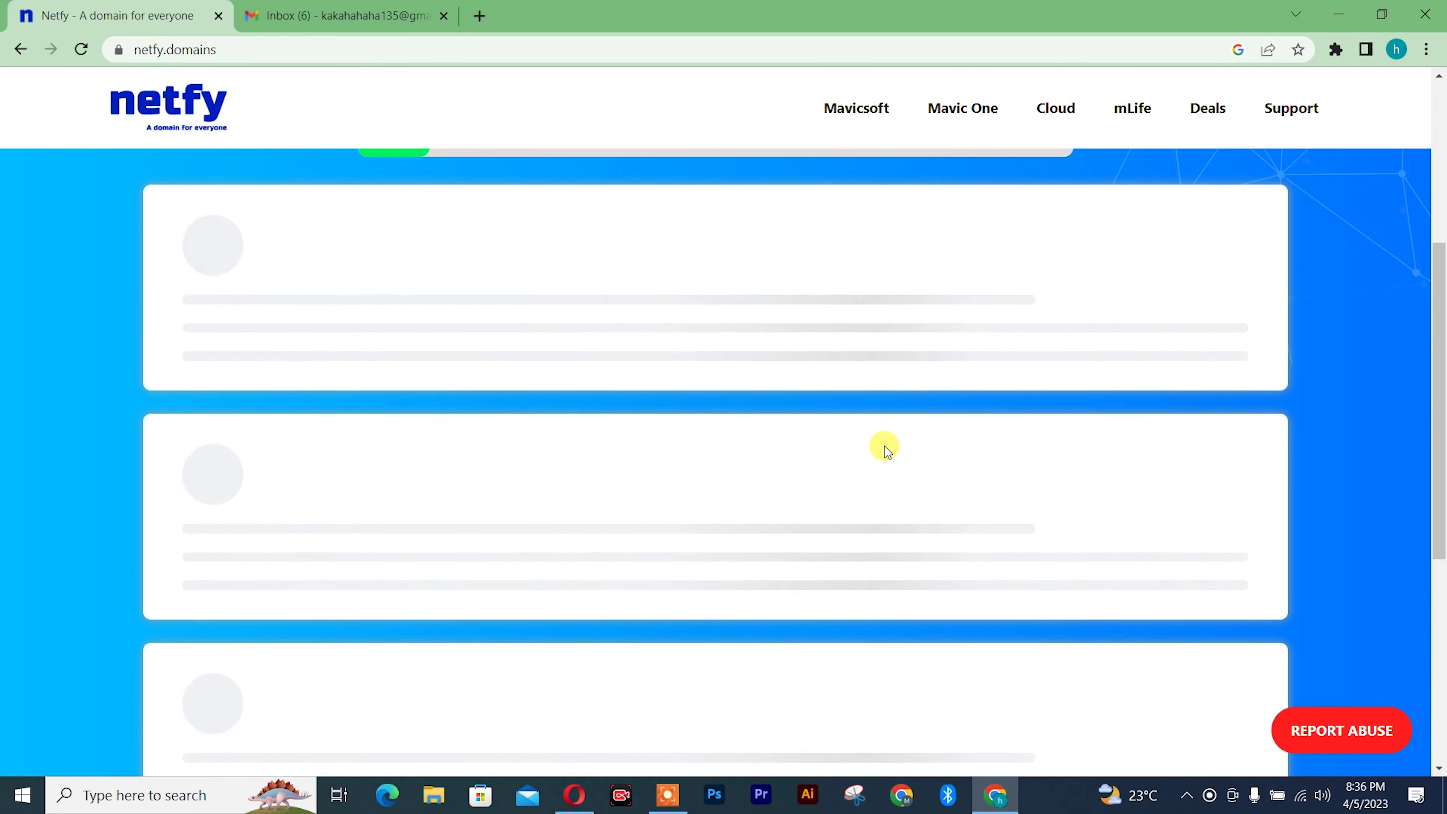
scroll(699, 423, "down", 10)
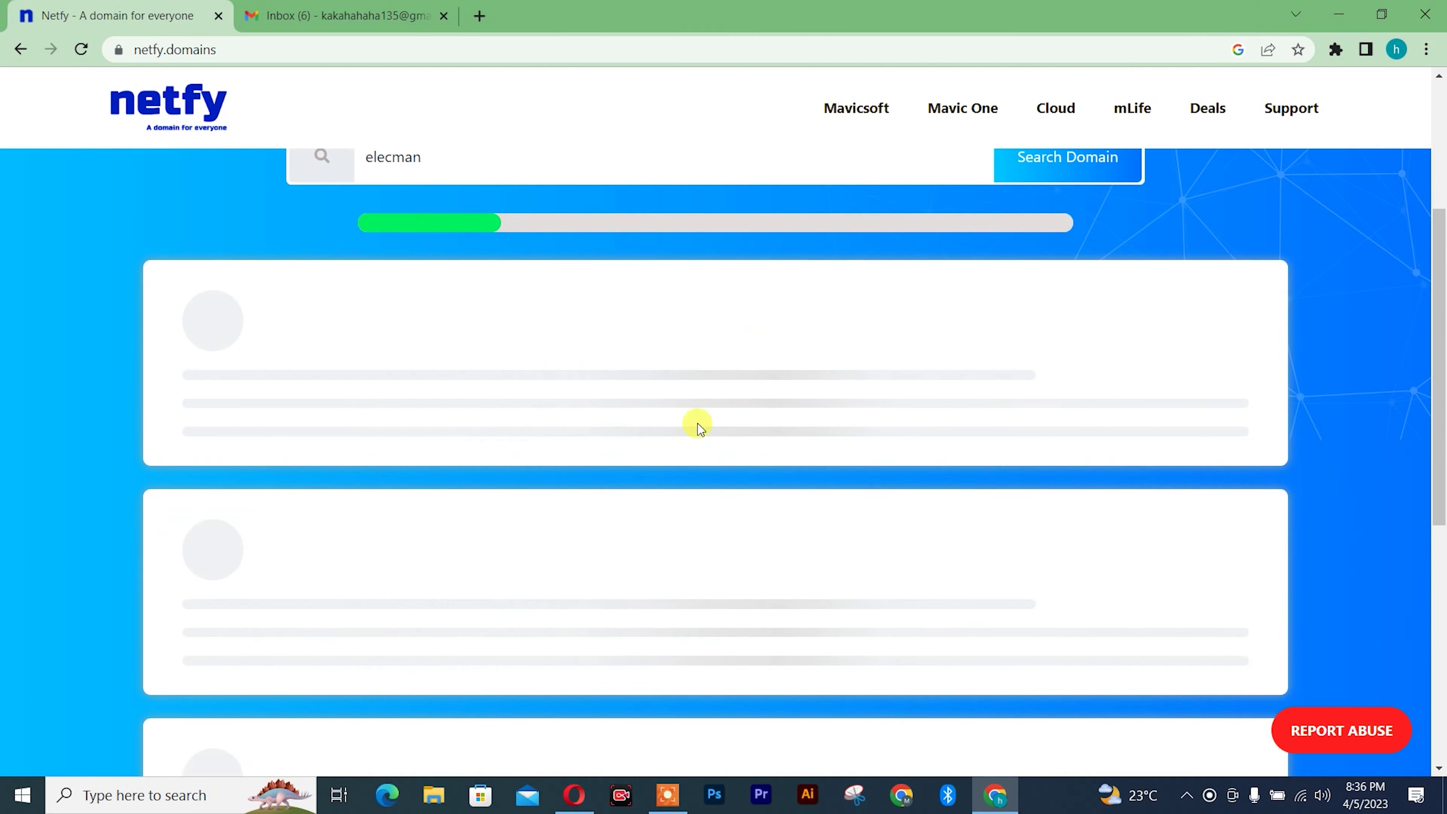
scroll(608, 463, "up", 6)
scroll(607, 462, "up", 4)
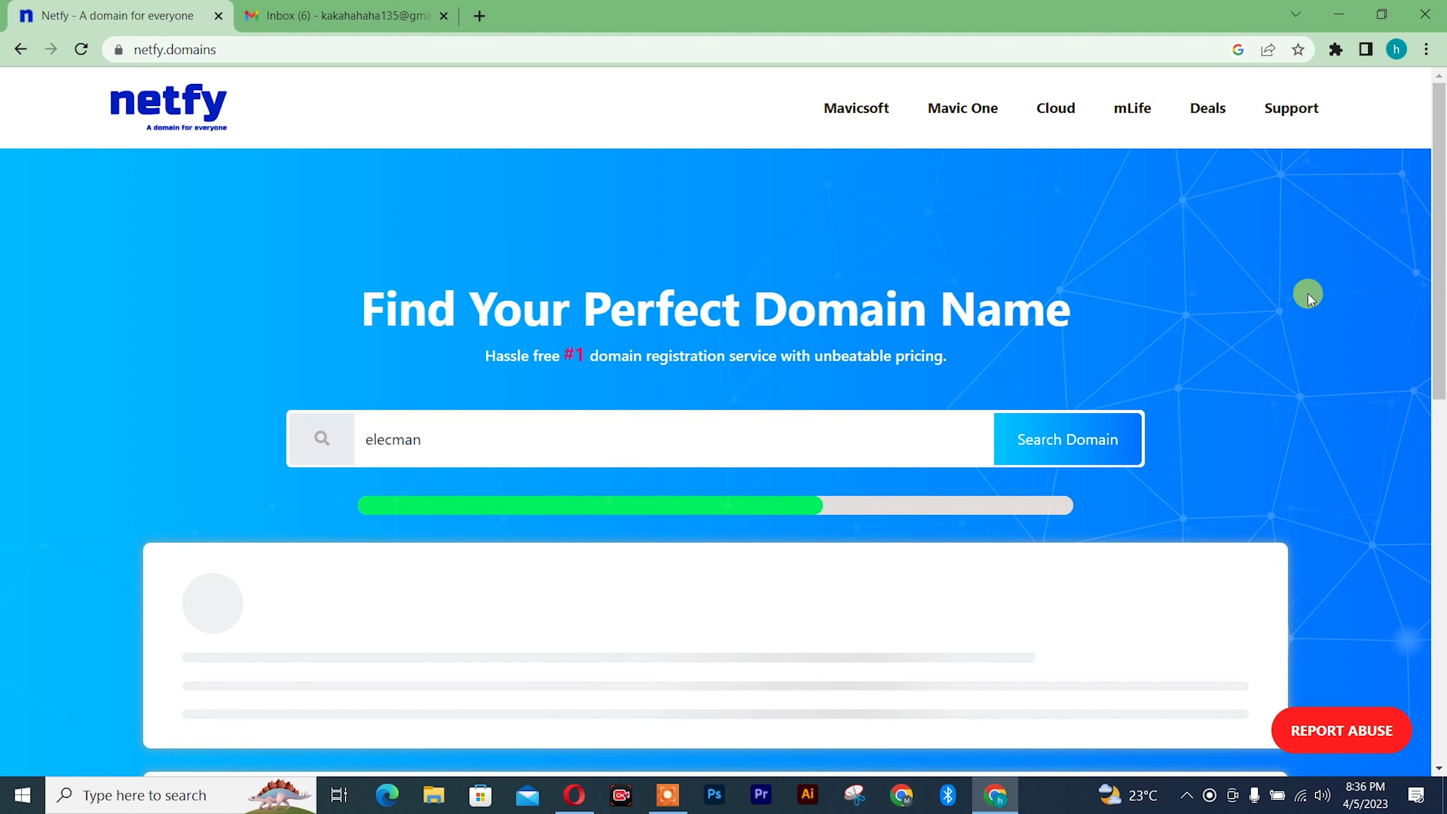
scroll(1308, 295, "down", 3)
scroll(1308, 294, "up", 3)
scroll(1309, 294, "down", 7)
scroll(1186, 356, "up", 3)
scroll(1185, 359, "up", 4)
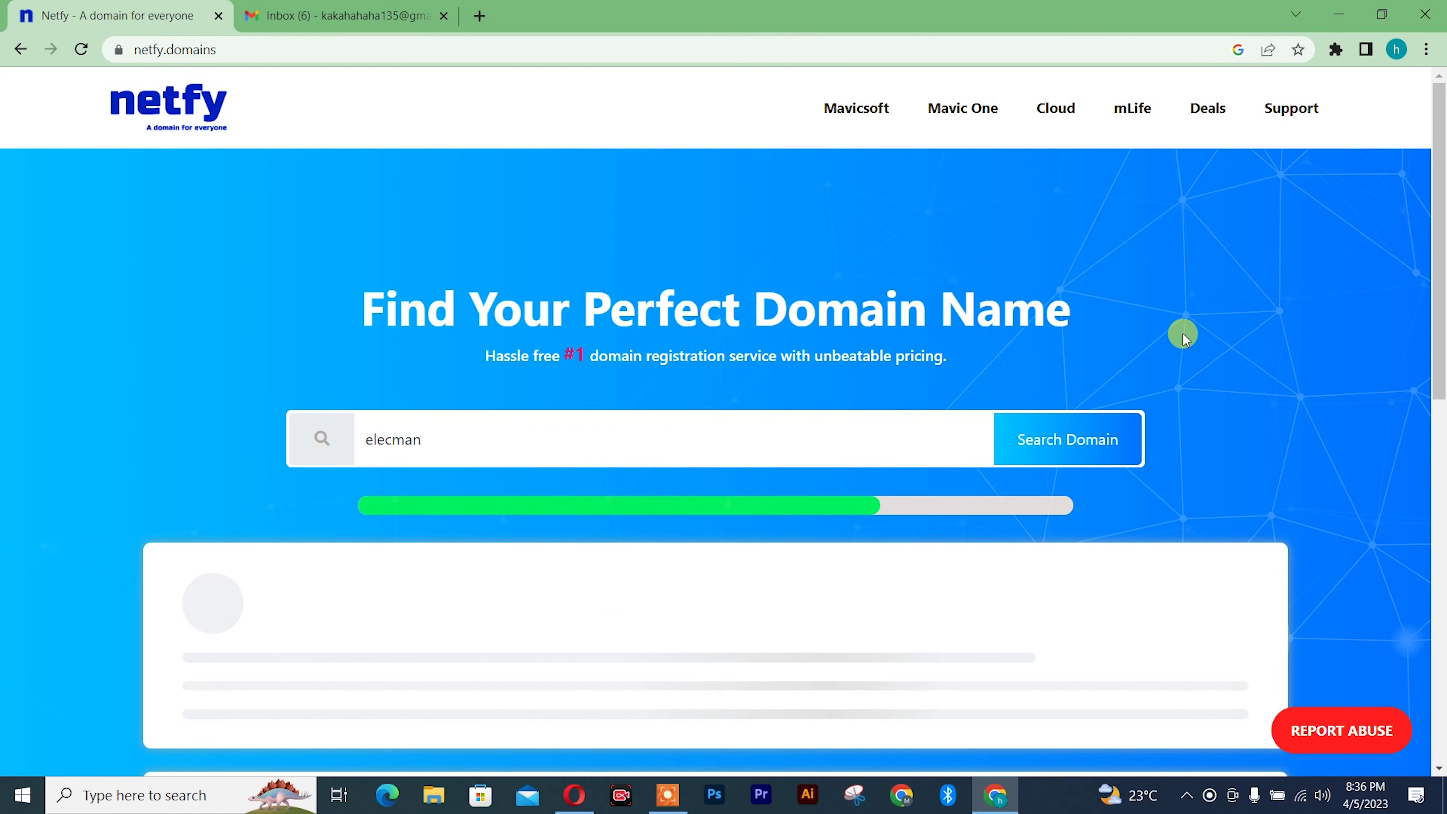
scroll(898, 385, "down", 7)
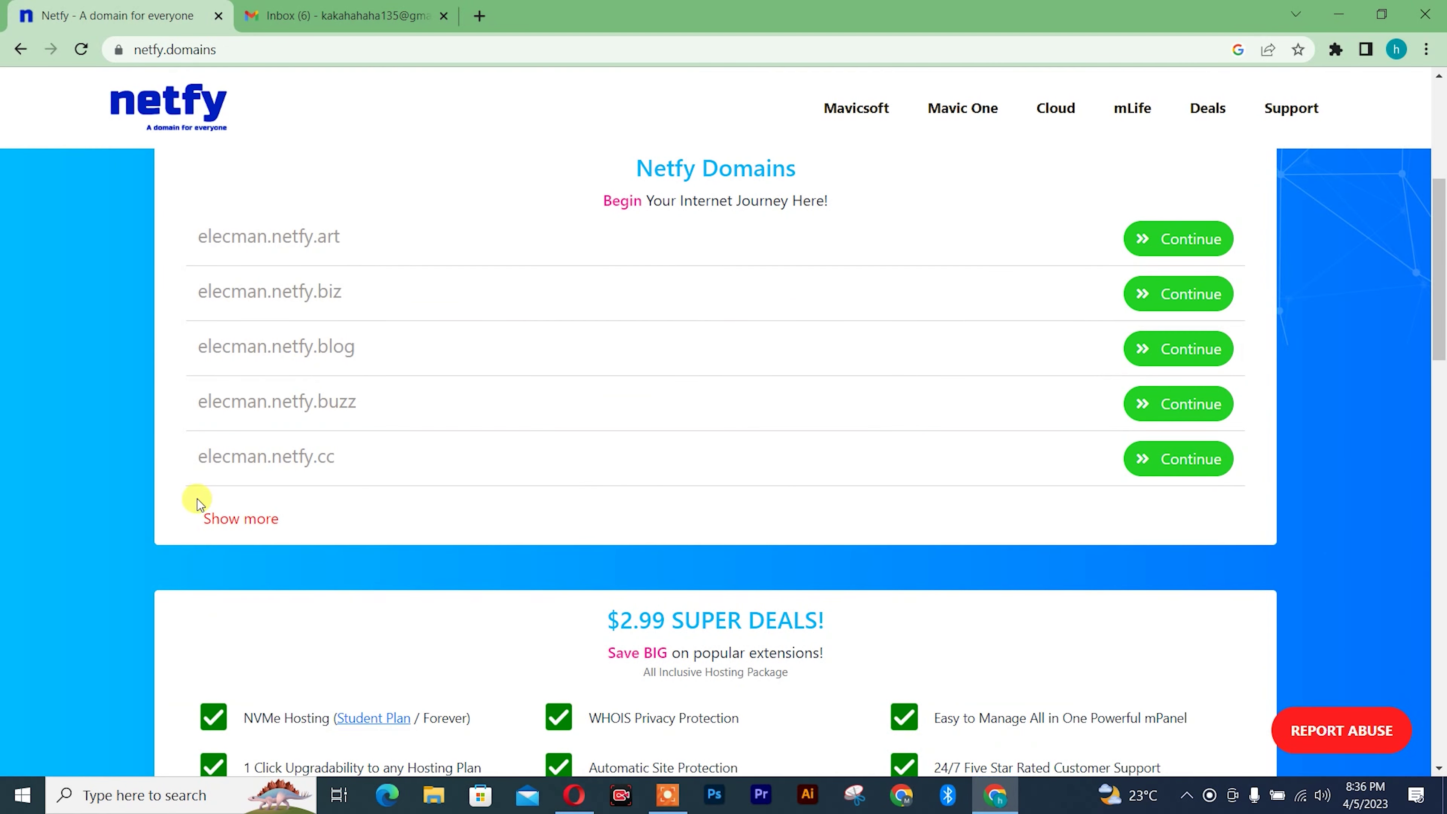
scroll(866, 288, "up", 3)
scroll(523, 377, "down", 3)
left_click(221, 520)
Choose elecman.netfy.blog from the domain list to claim it.
scroll(345, 550, "down", 10)
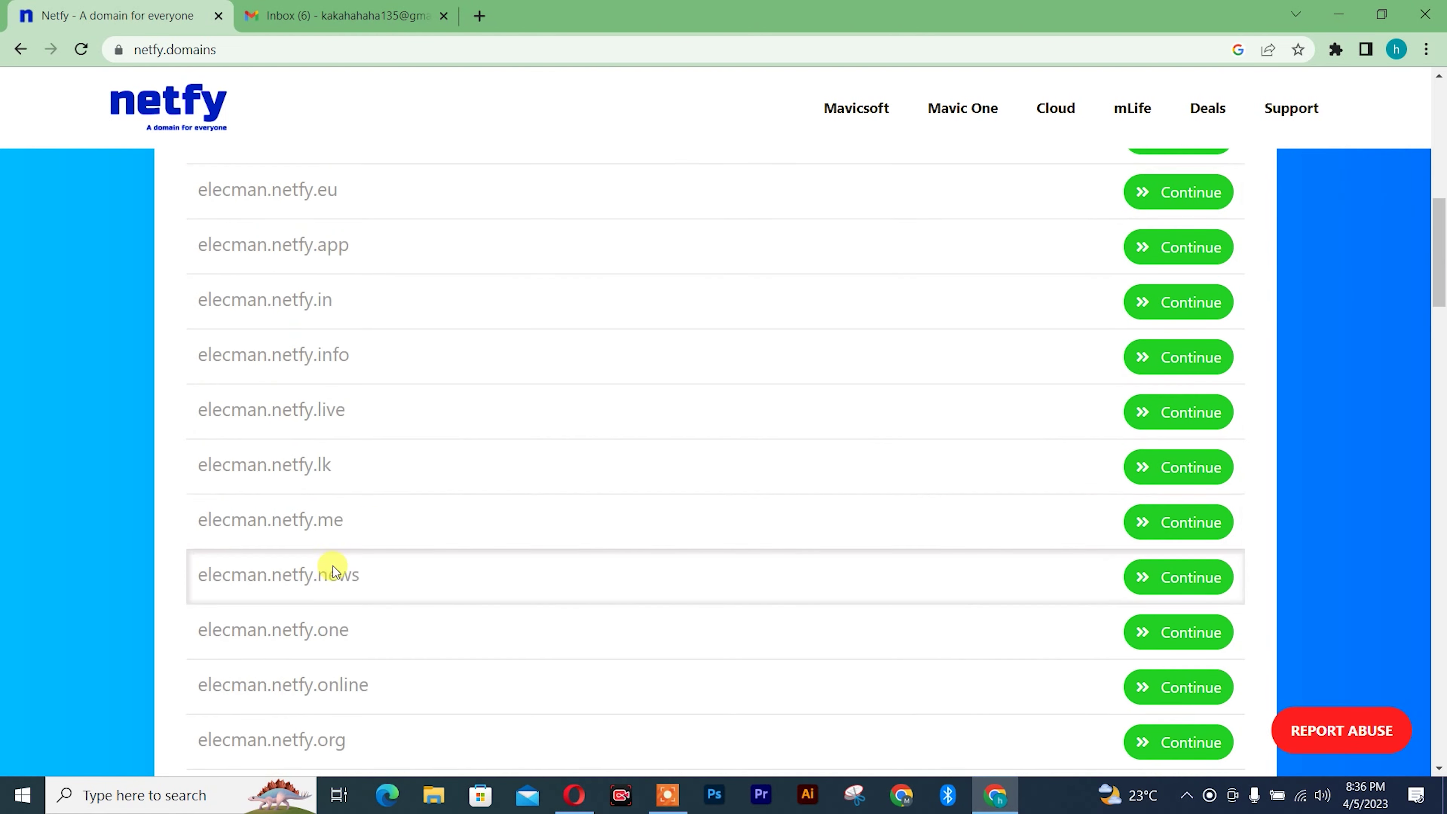
scroll(332, 572, "up", 10)
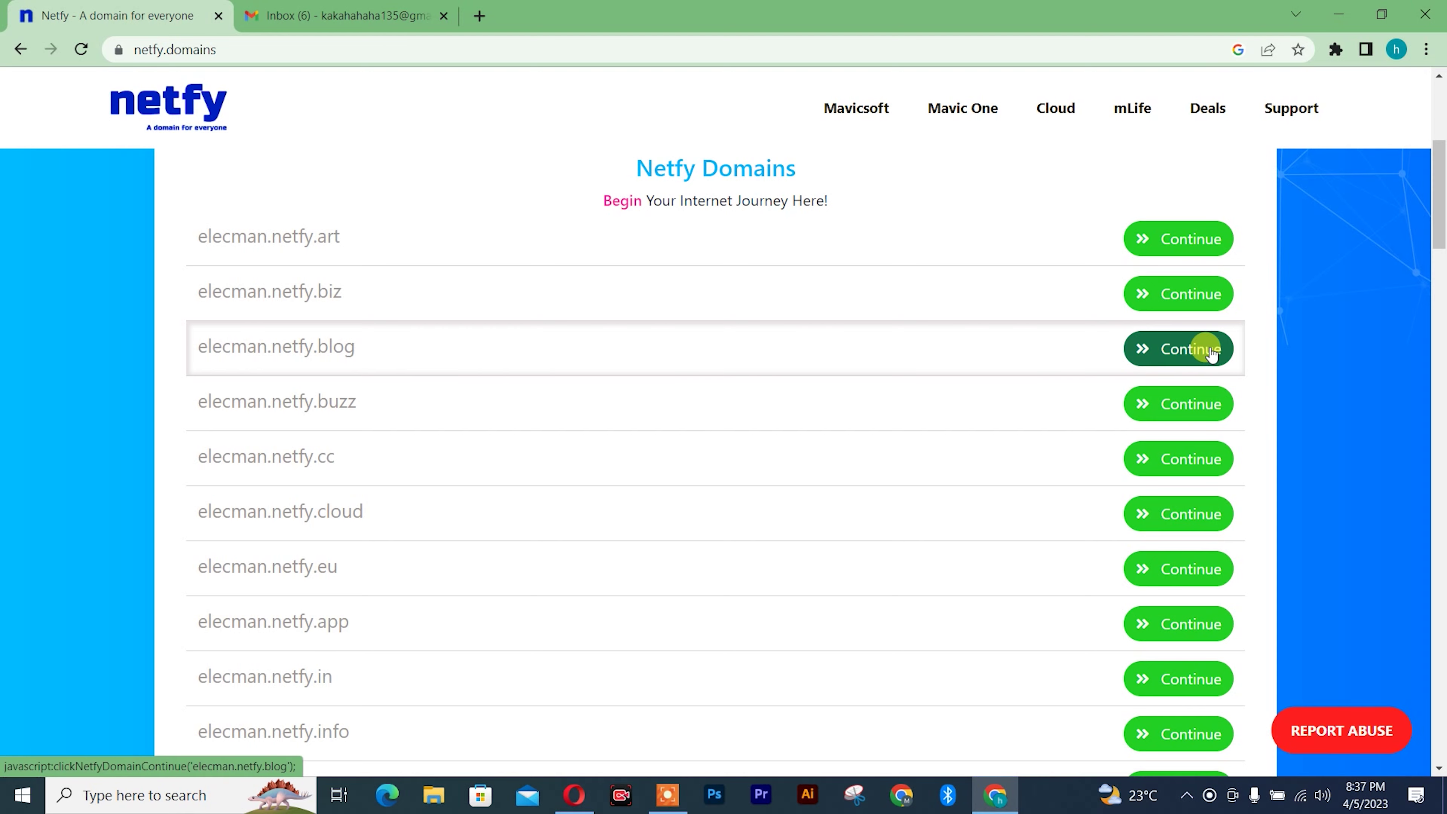
left_click(1193, 349)
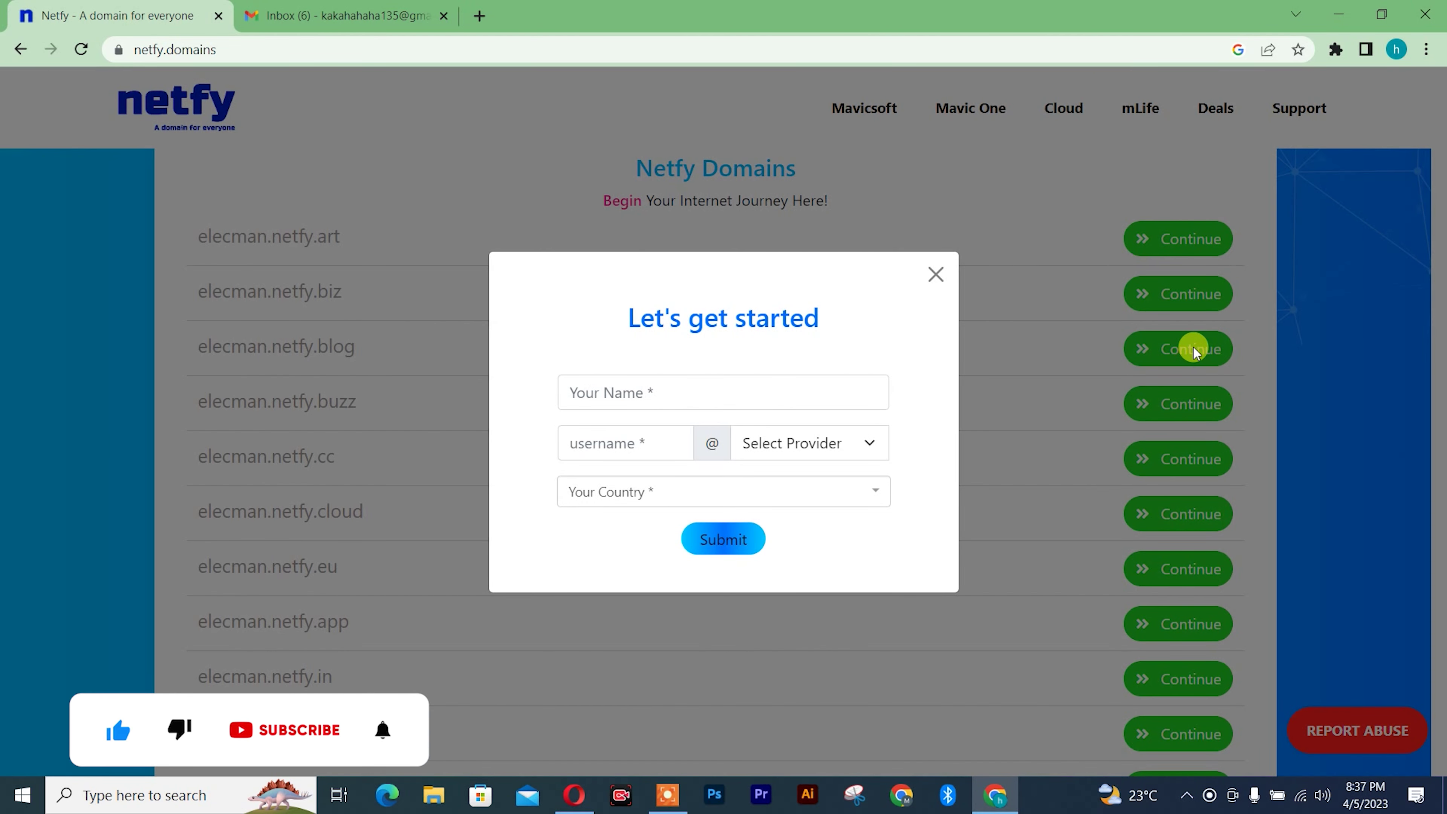
Set gmail.com as e-mail provider and Cameroon as country, and fill in your full name.
left_click(766, 448)
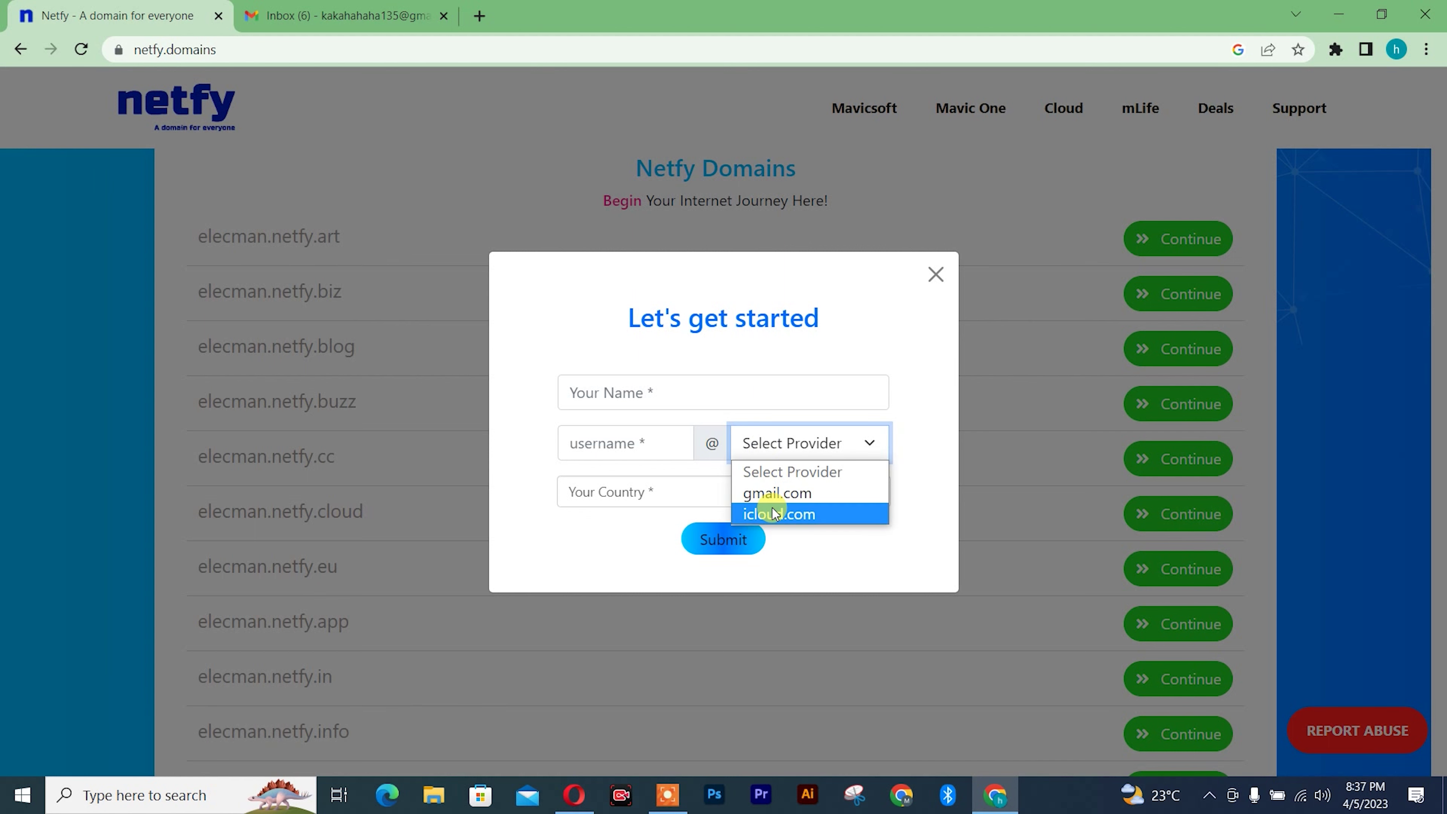
left_click(773, 495)
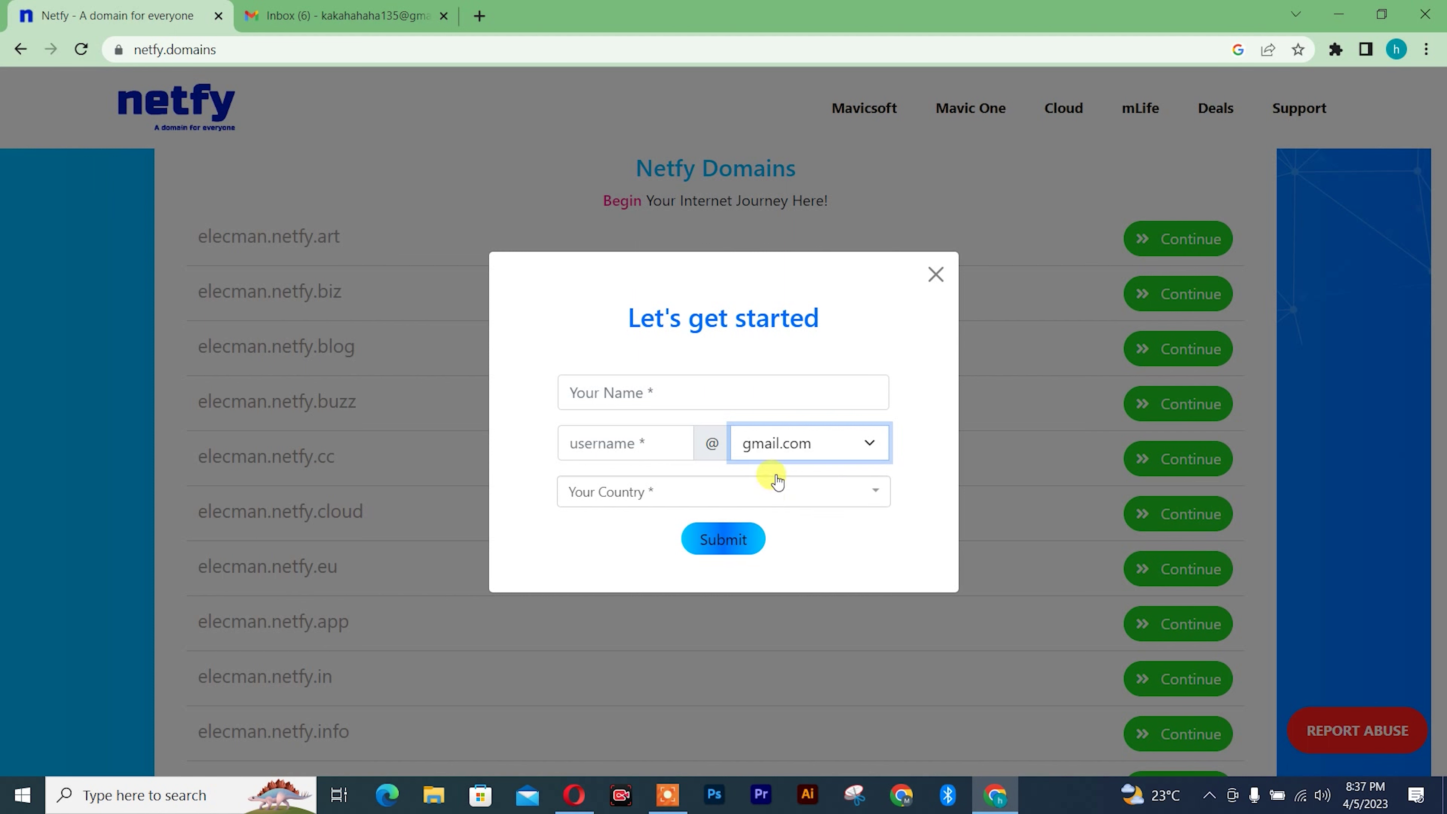
left_click(626, 494)
type("ca")
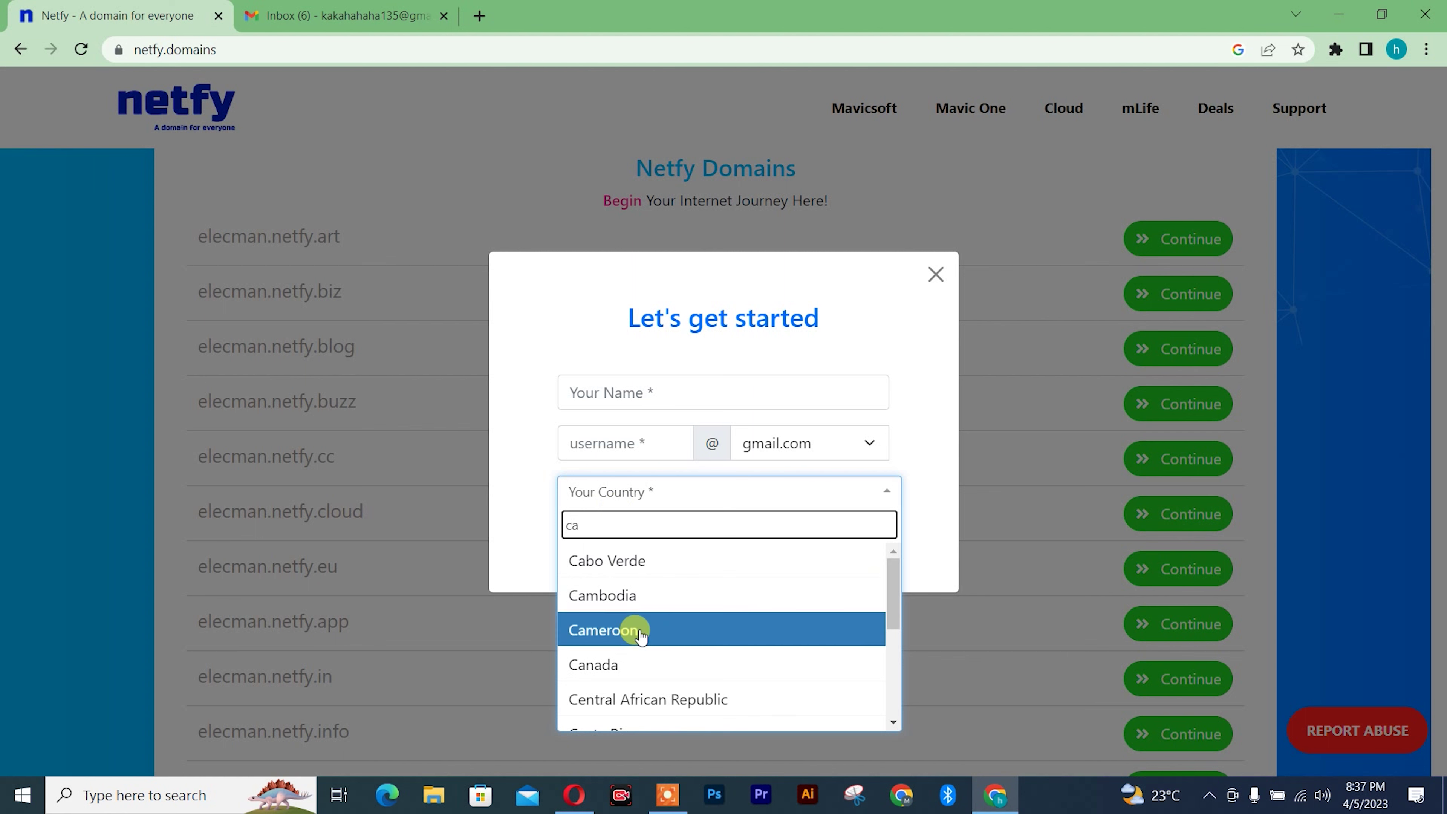
left_click(632, 630)
left_click(641, 393)
left_click(664, 439)
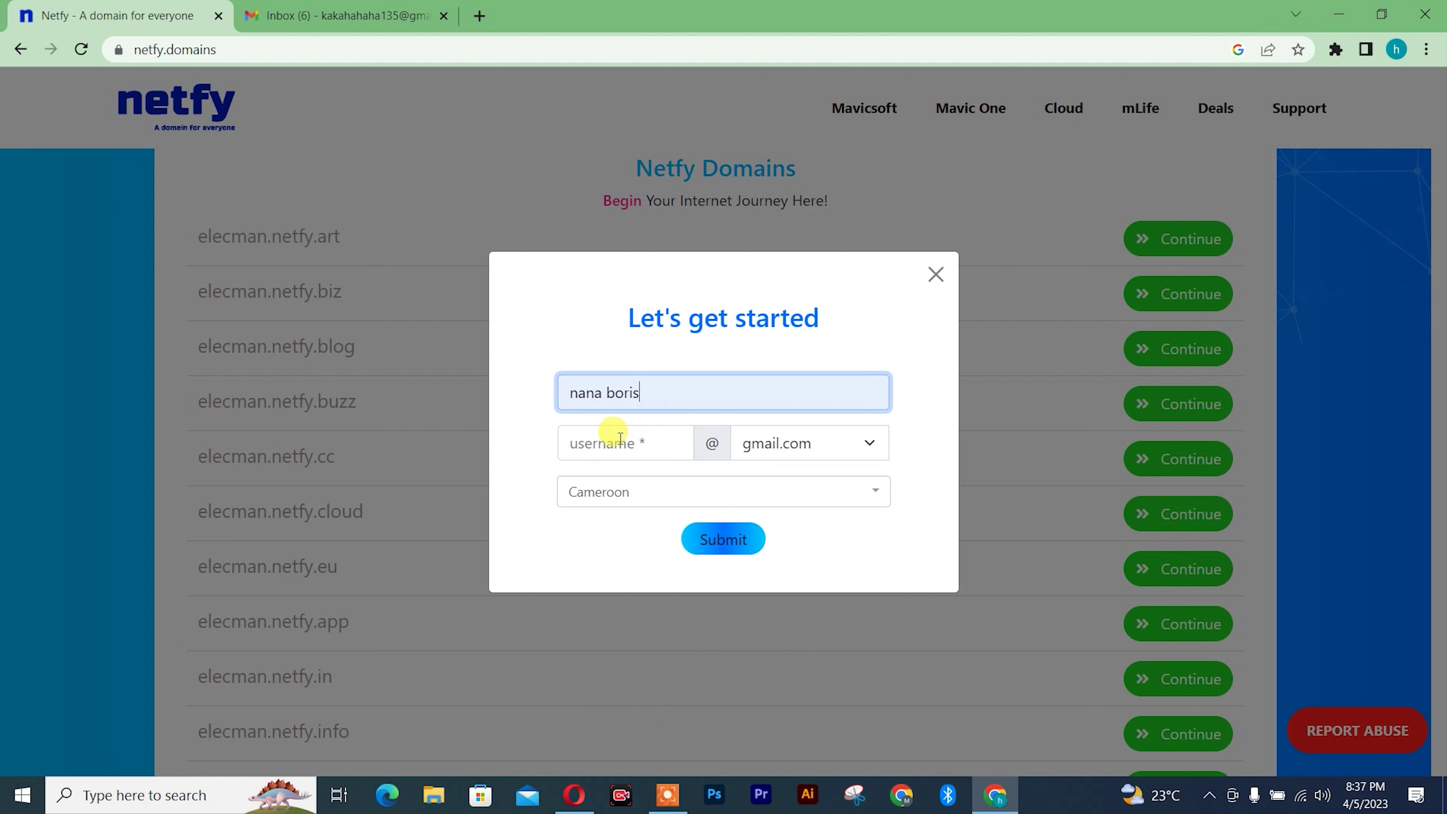
Copy your e-mail username from Gmail's Google account panel for the Netfy username field.
left_click(317, 7)
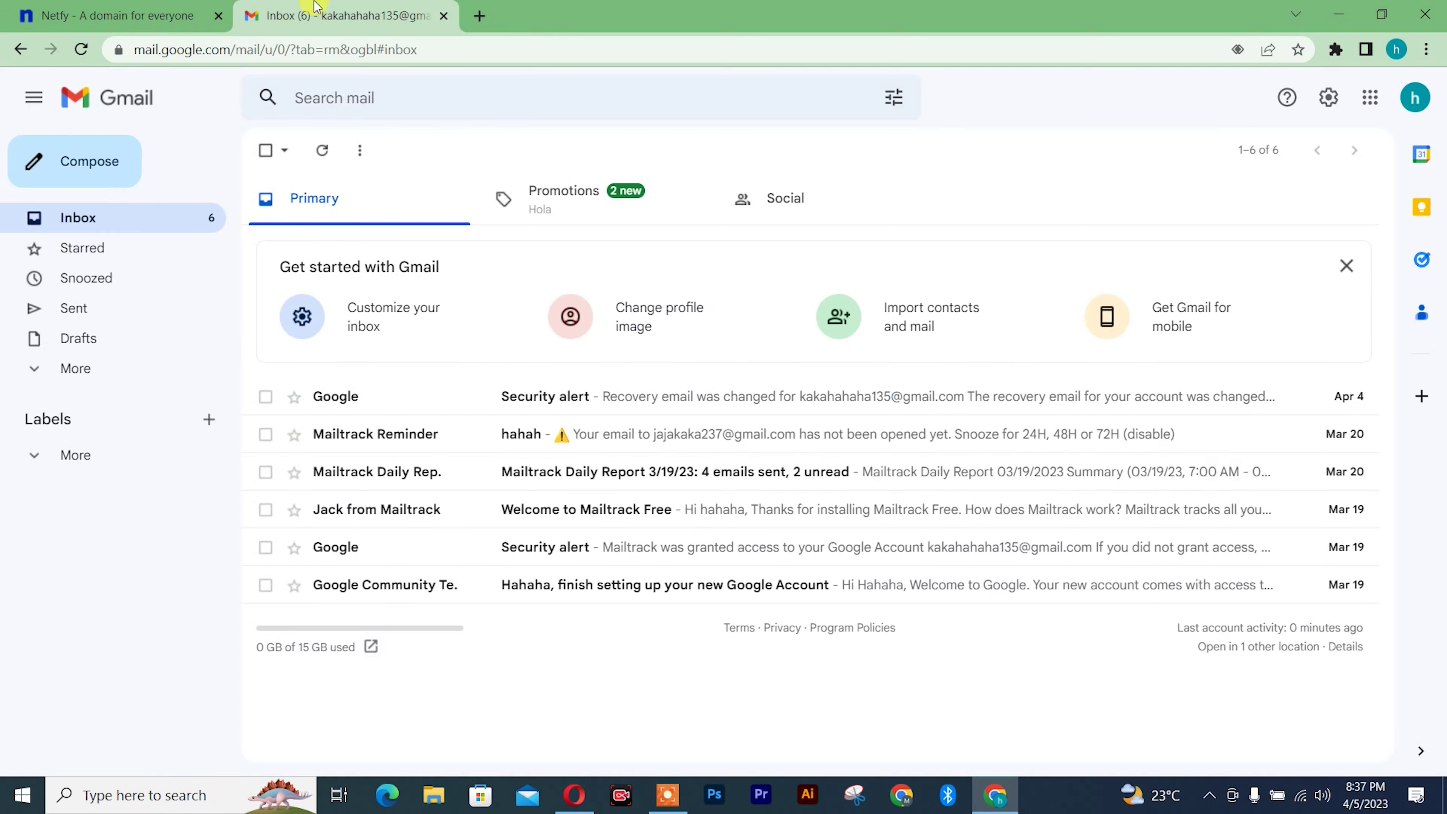
left_click(1415, 96)
left_click_drag(1254, 191, 1177, 191)
right_click(1177, 192)
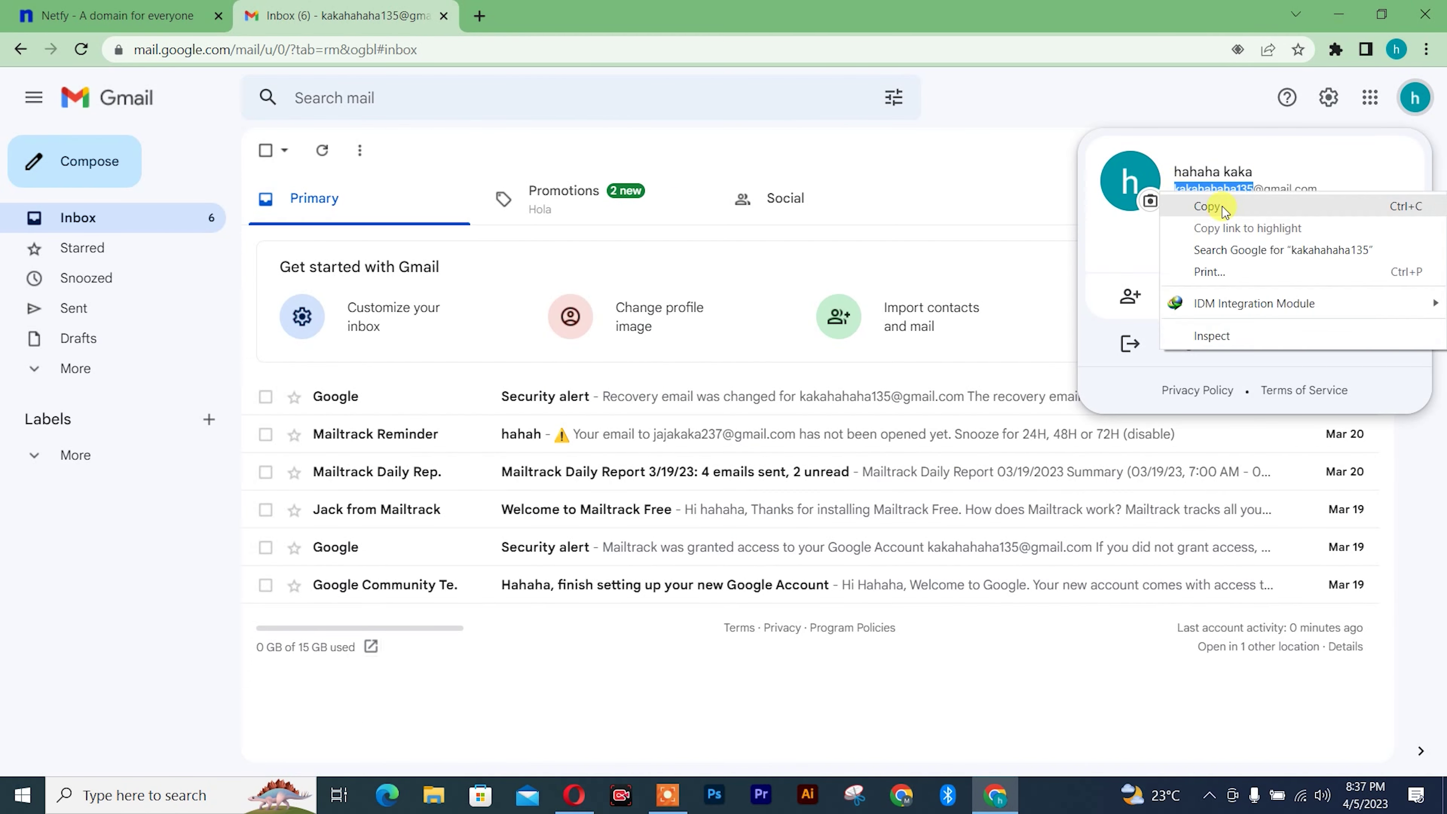
left_click(1208, 206)
left_click(165, 15)
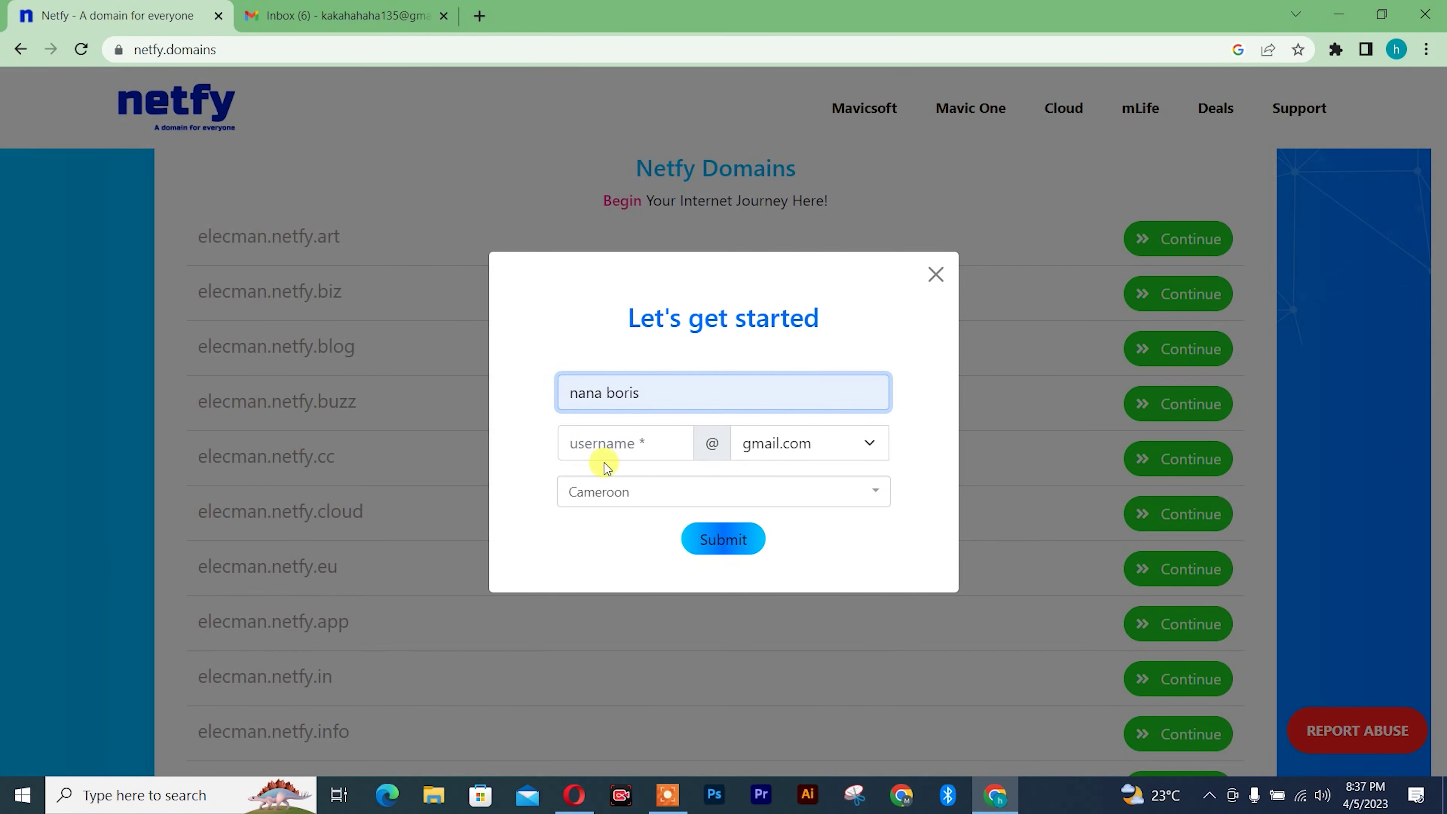
left_click(615, 445)
Paste the e-mail username and submit the form to claim elecman.netfy.blog.
key("ctrl+v")
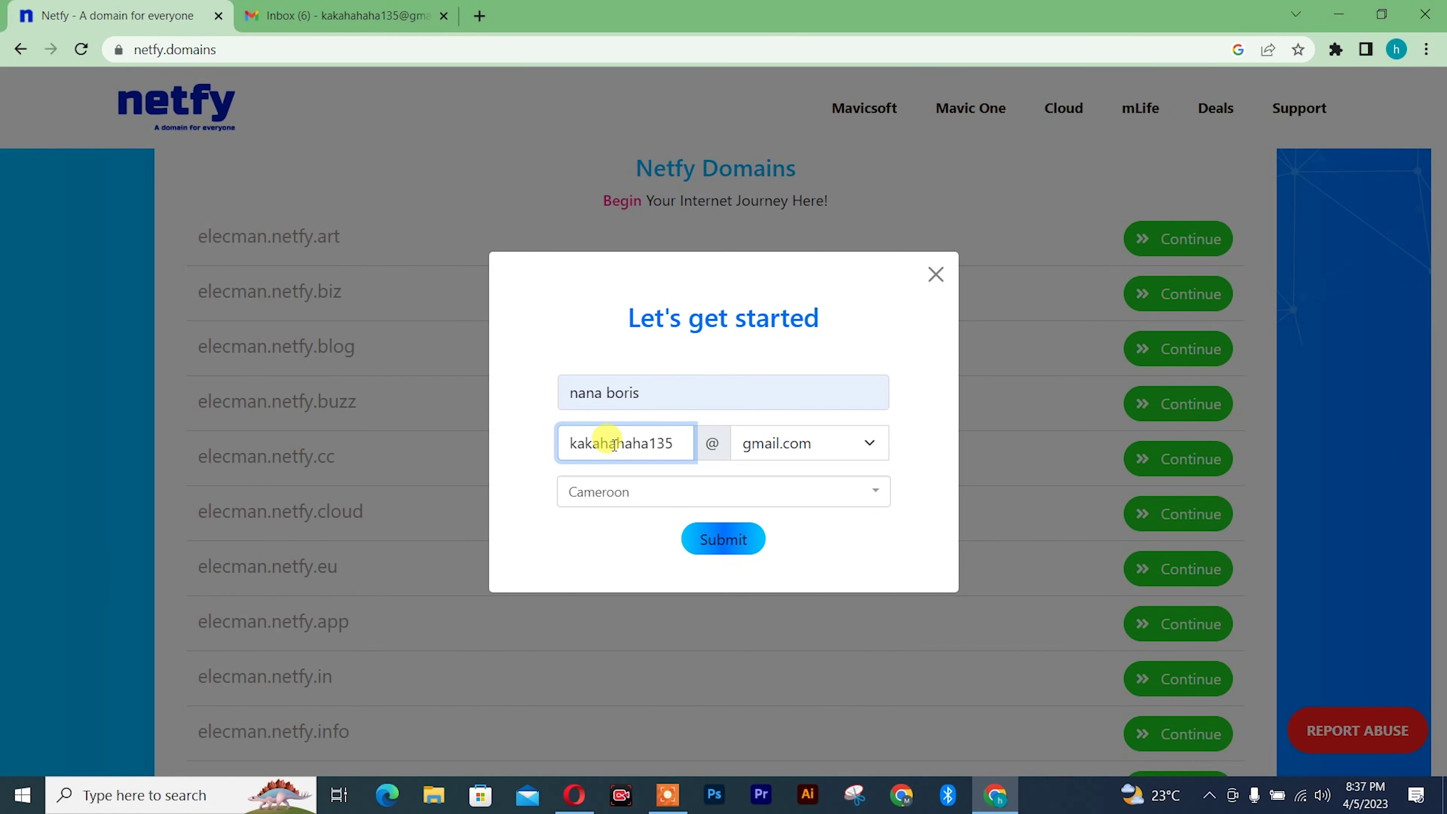
left_click(704, 547)
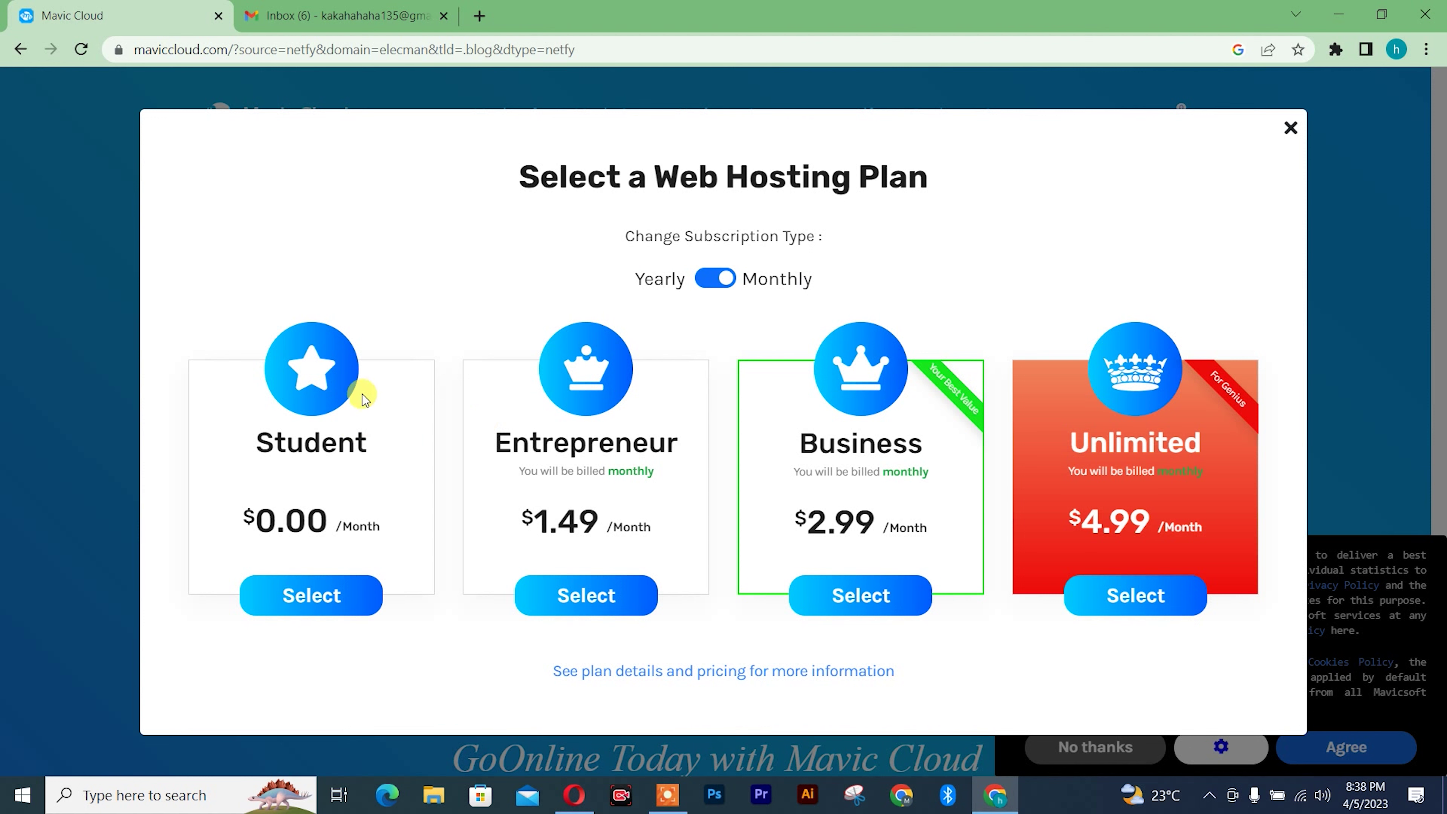
Select the free $0.00 Student hosting plan.
left_click(310, 594)
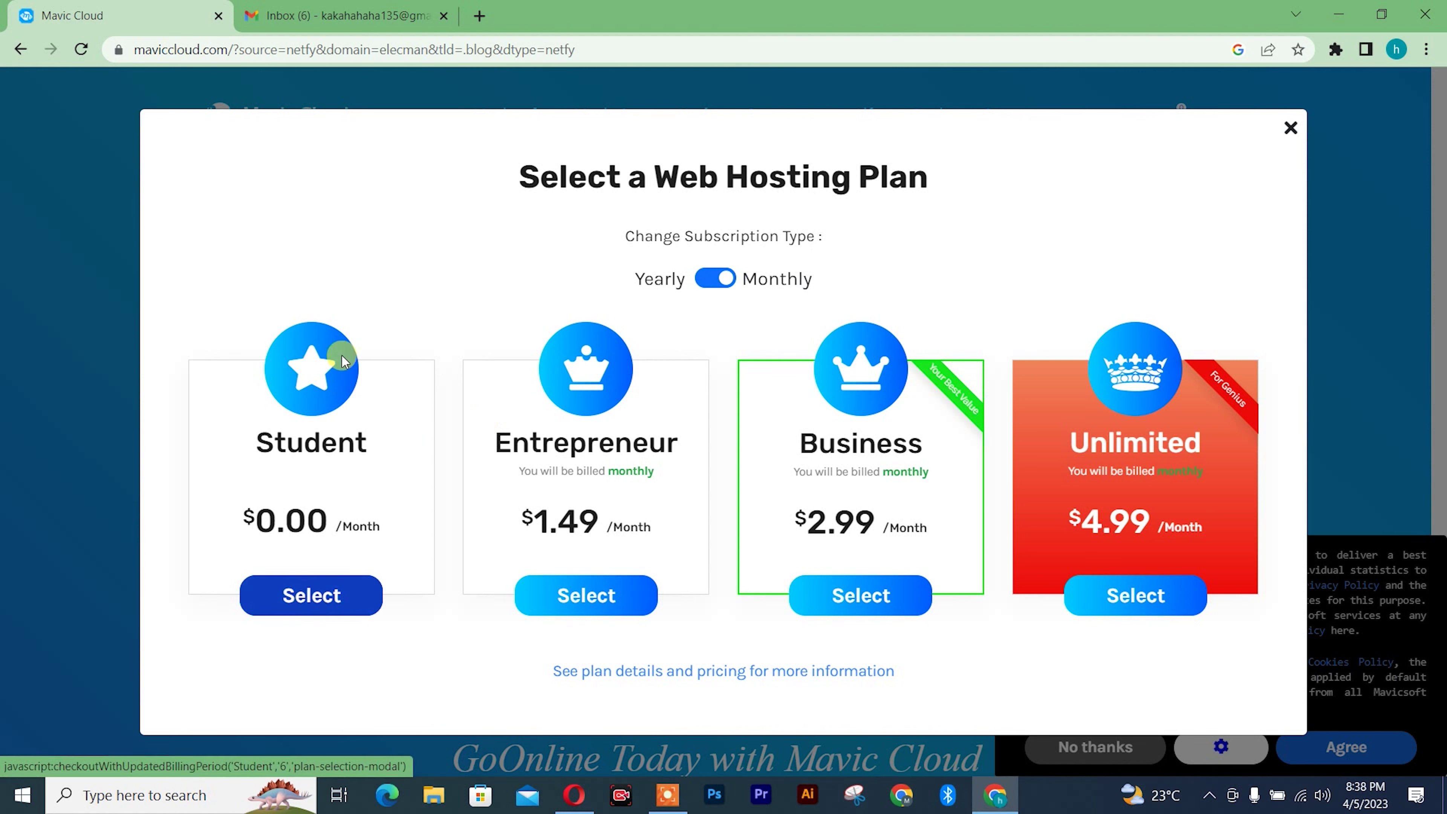
left_click(311, 596)
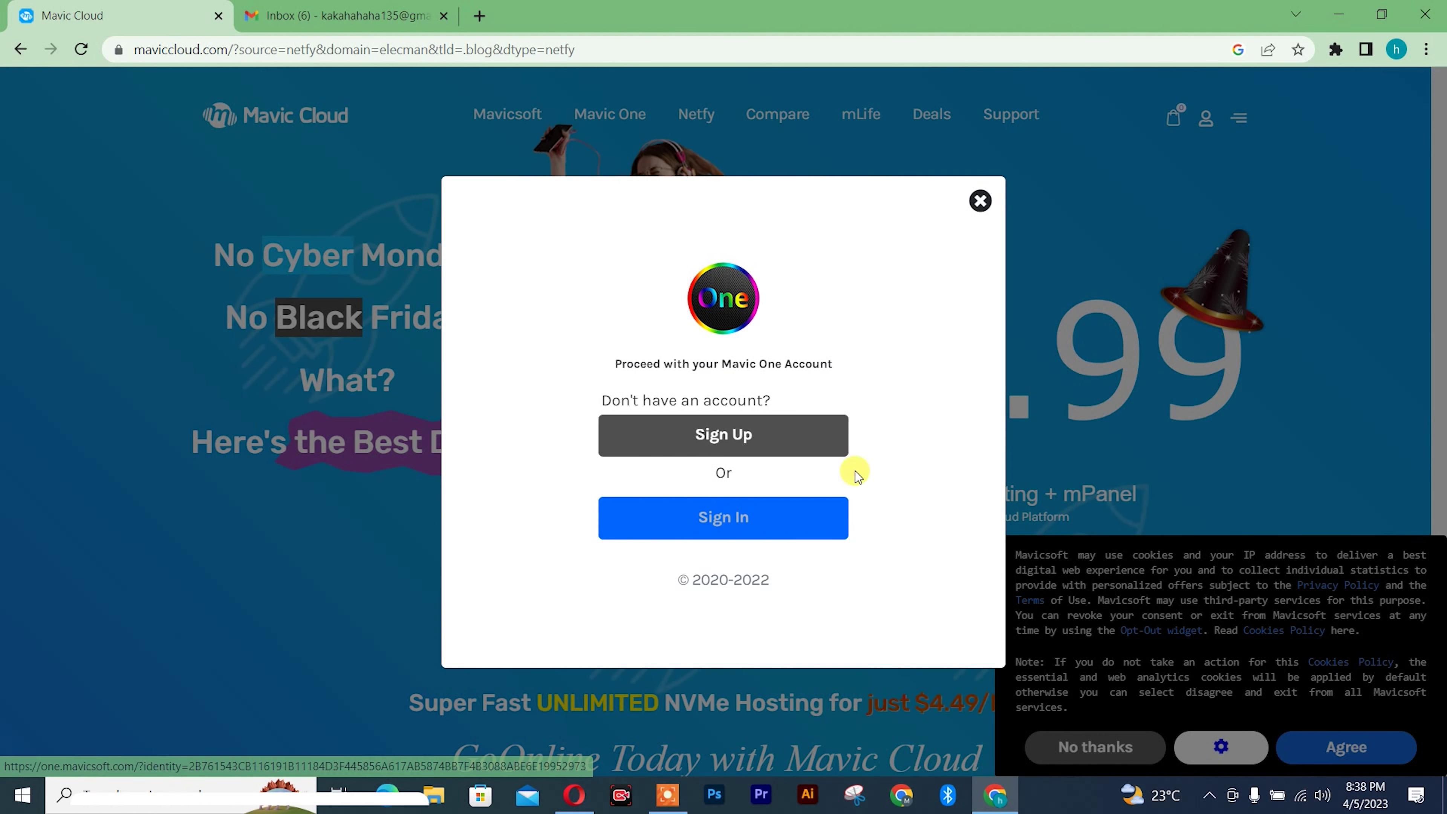
Choose Sign Up to create a new Mavic One account.
left_click(723, 440)
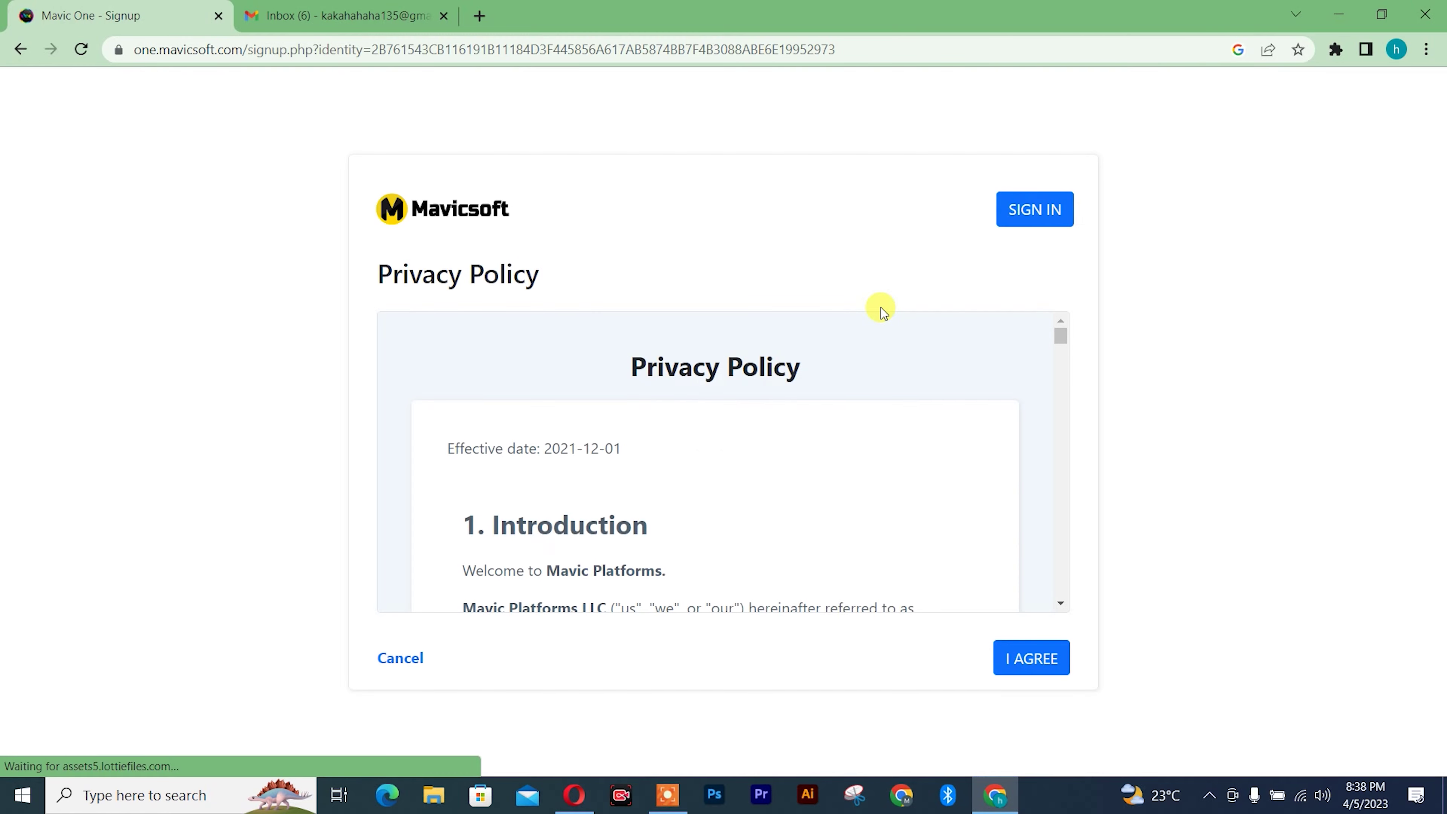
Scroll through the Privacy Policy and agree to it.
scroll(931, 327, "down", 7)
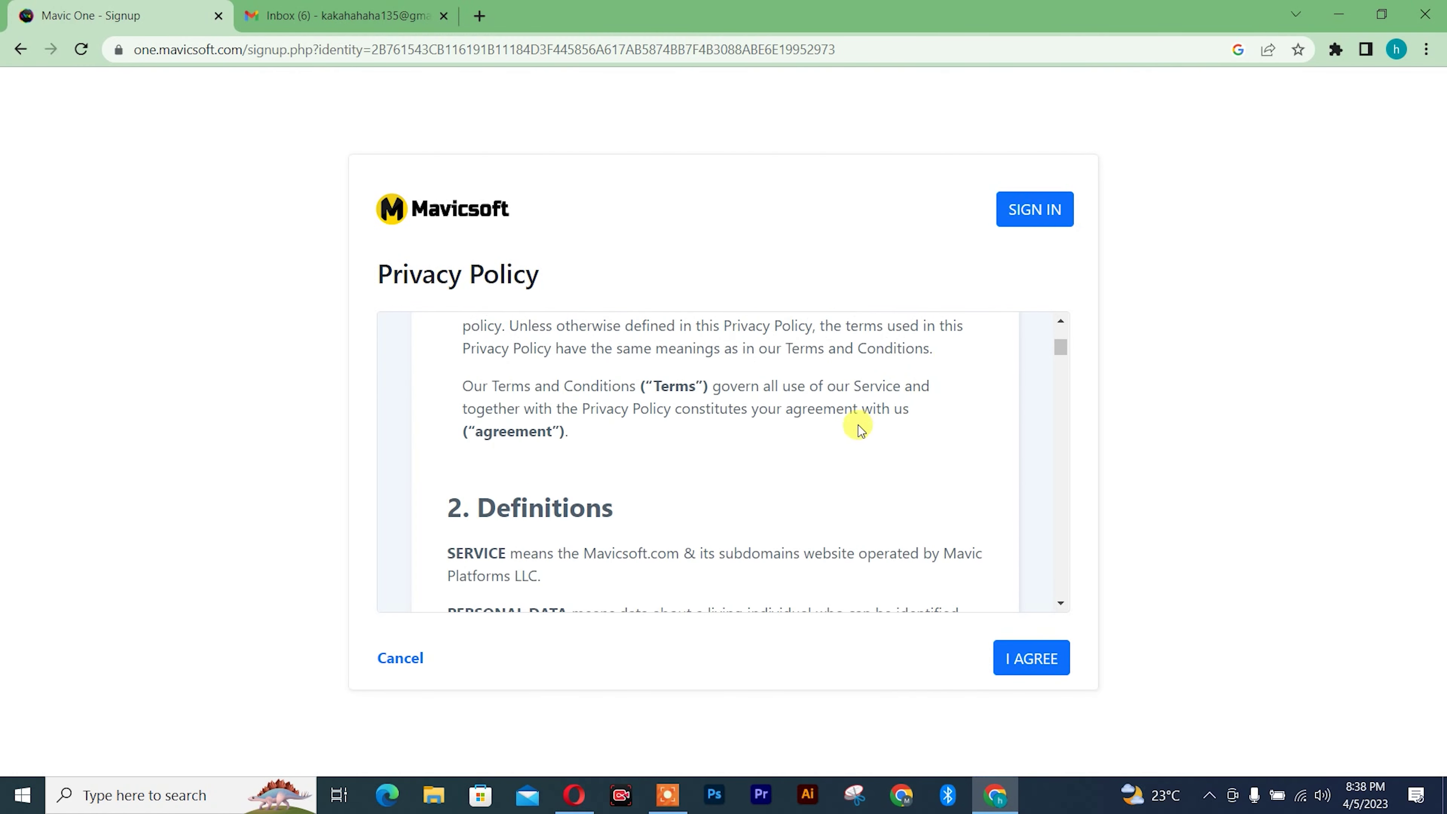
scroll(857, 435, "down", 15)
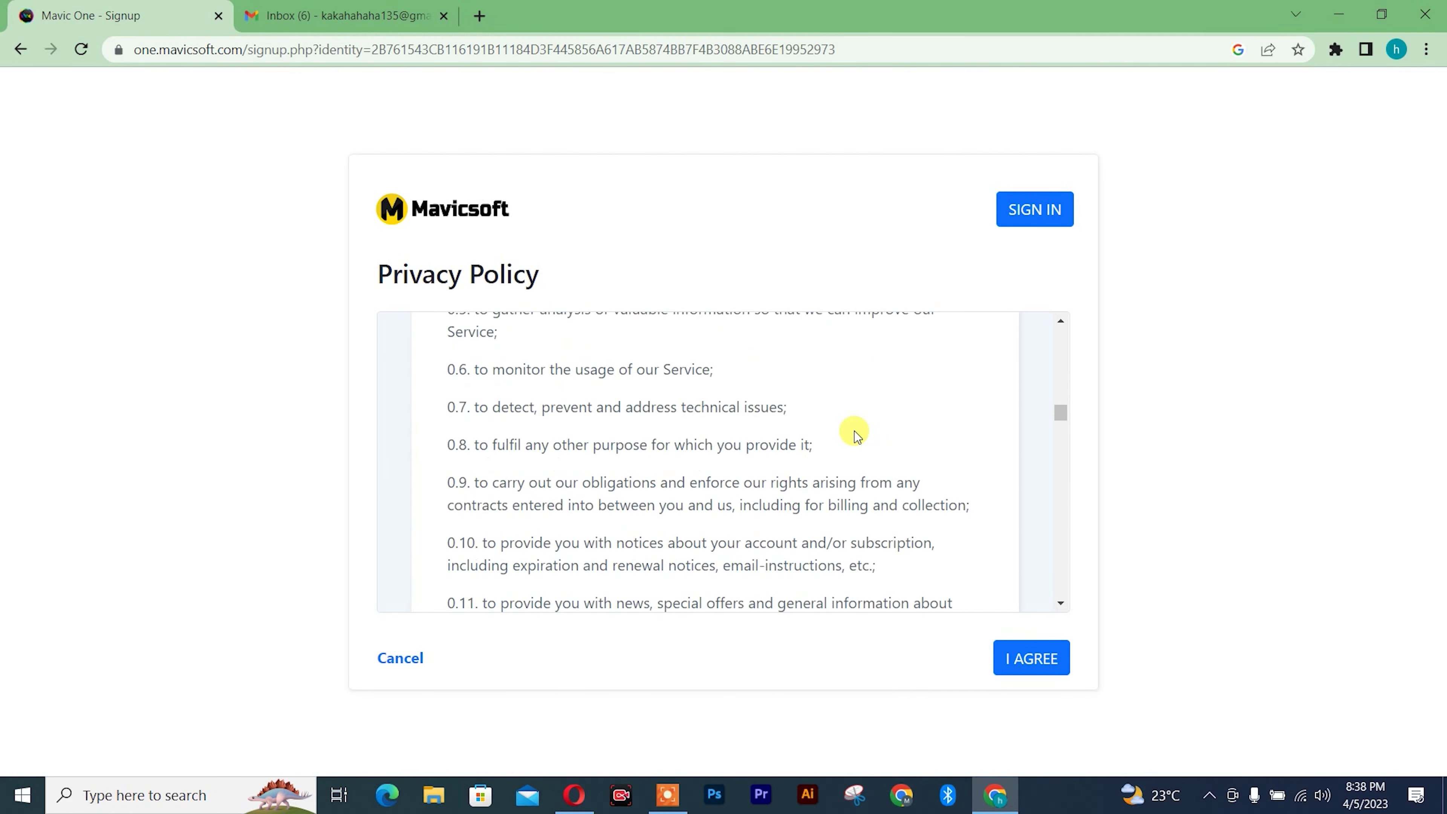
scroll(857, 435, "down", 8)
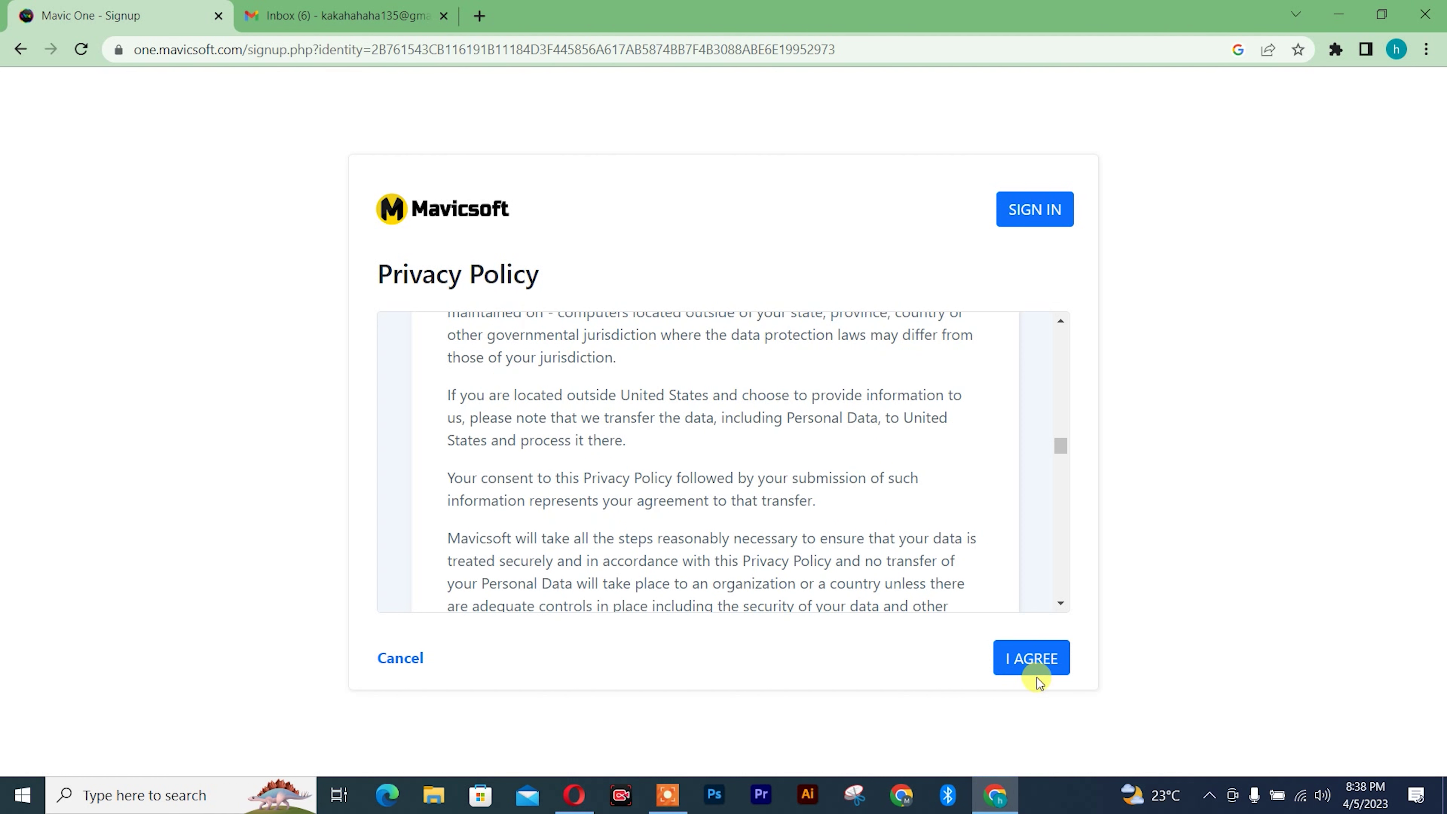
left_click(1034, 660)
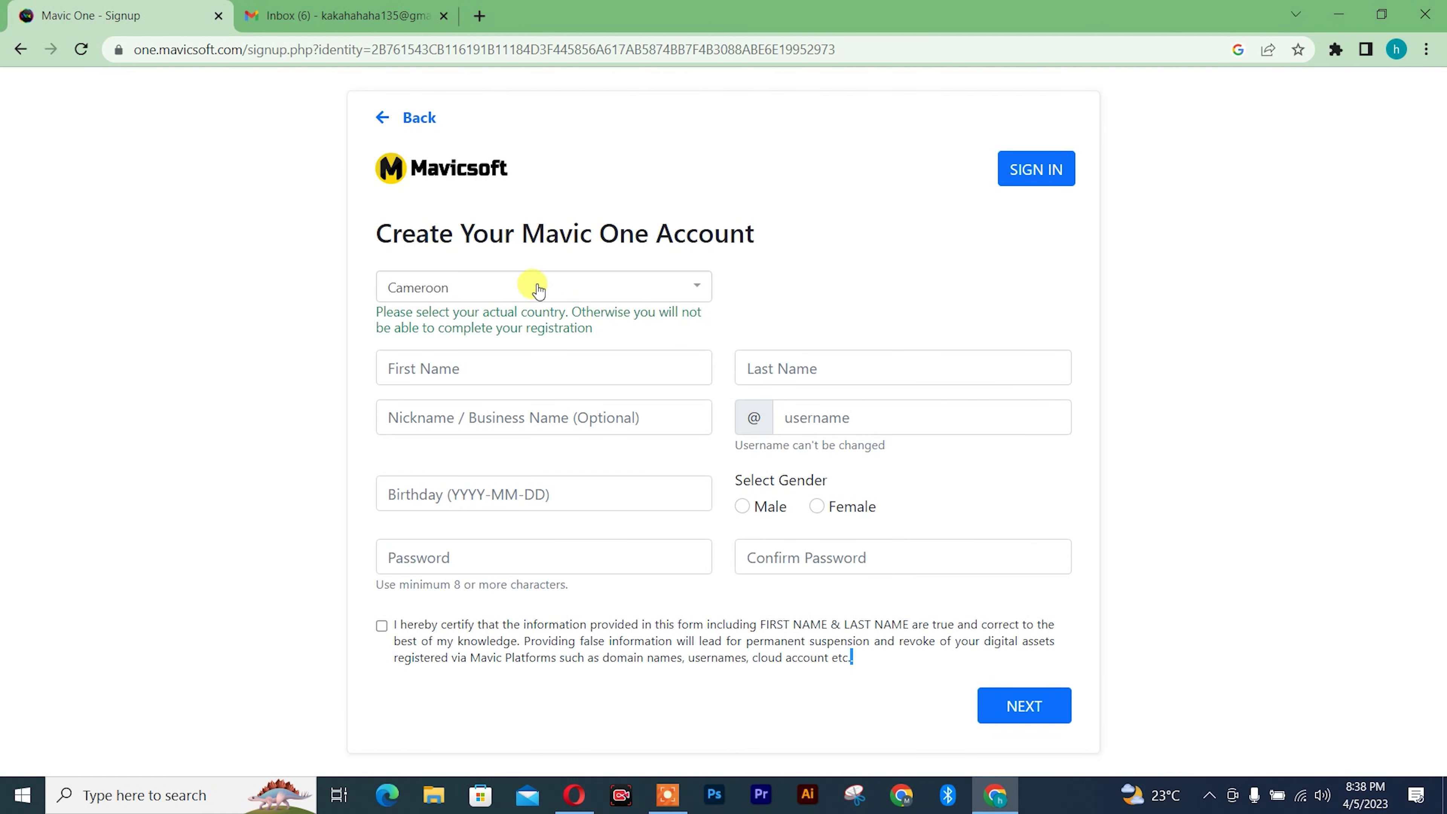
Enter first and last name, nickname 'elec man', and username elecman.
left_click(494, 377)
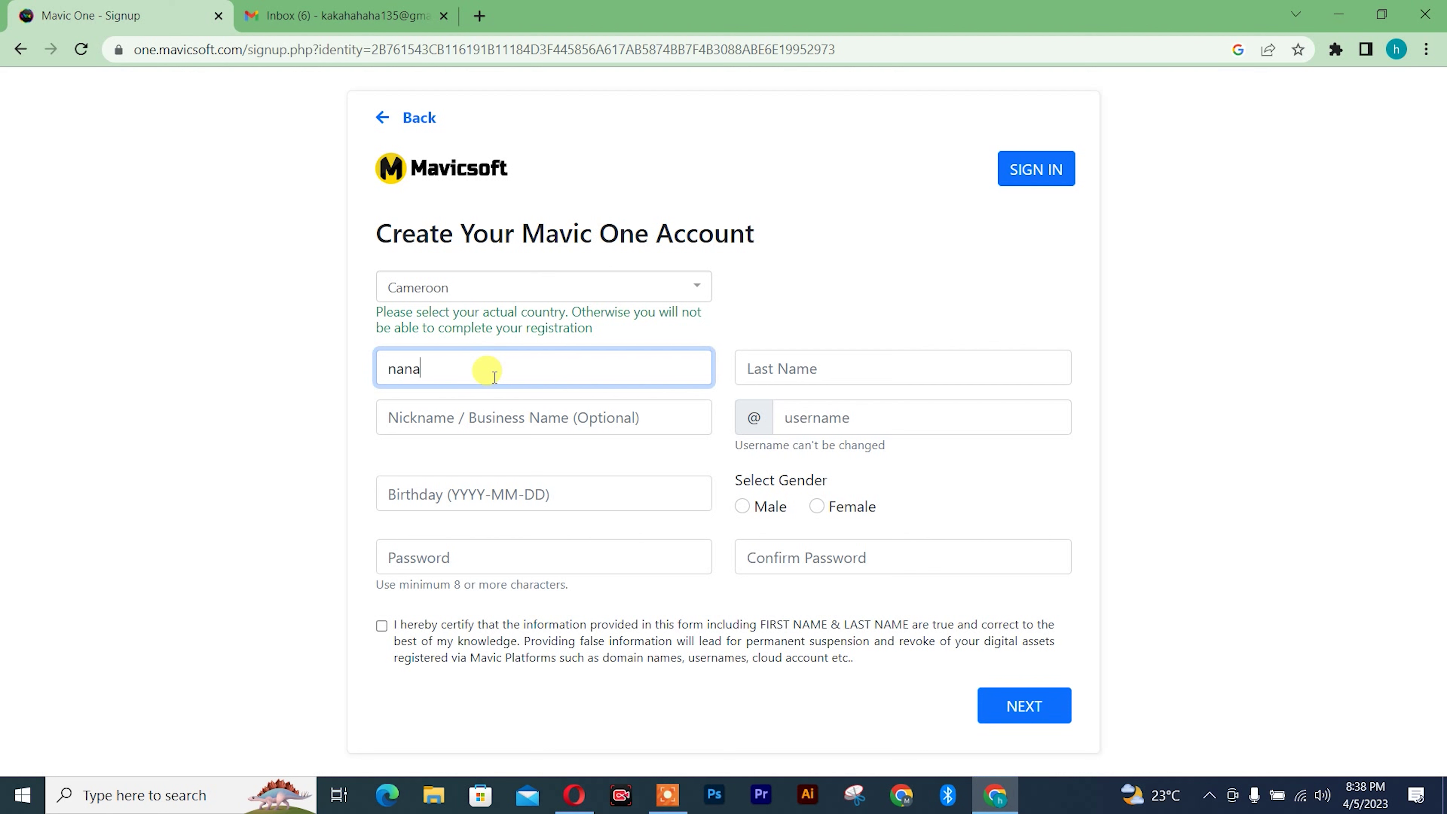
left_click(783, 378)
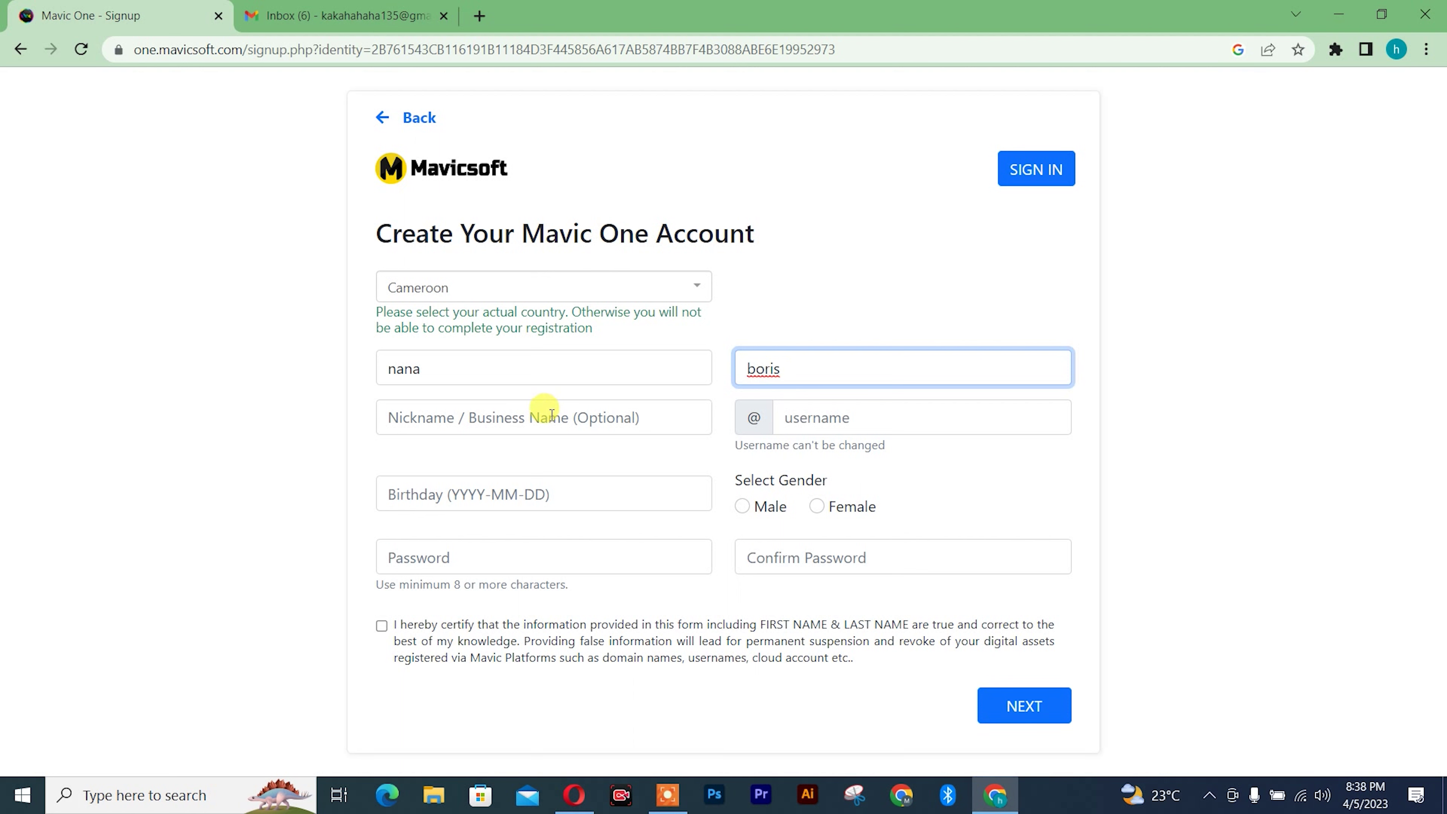
left_click(534, 417)
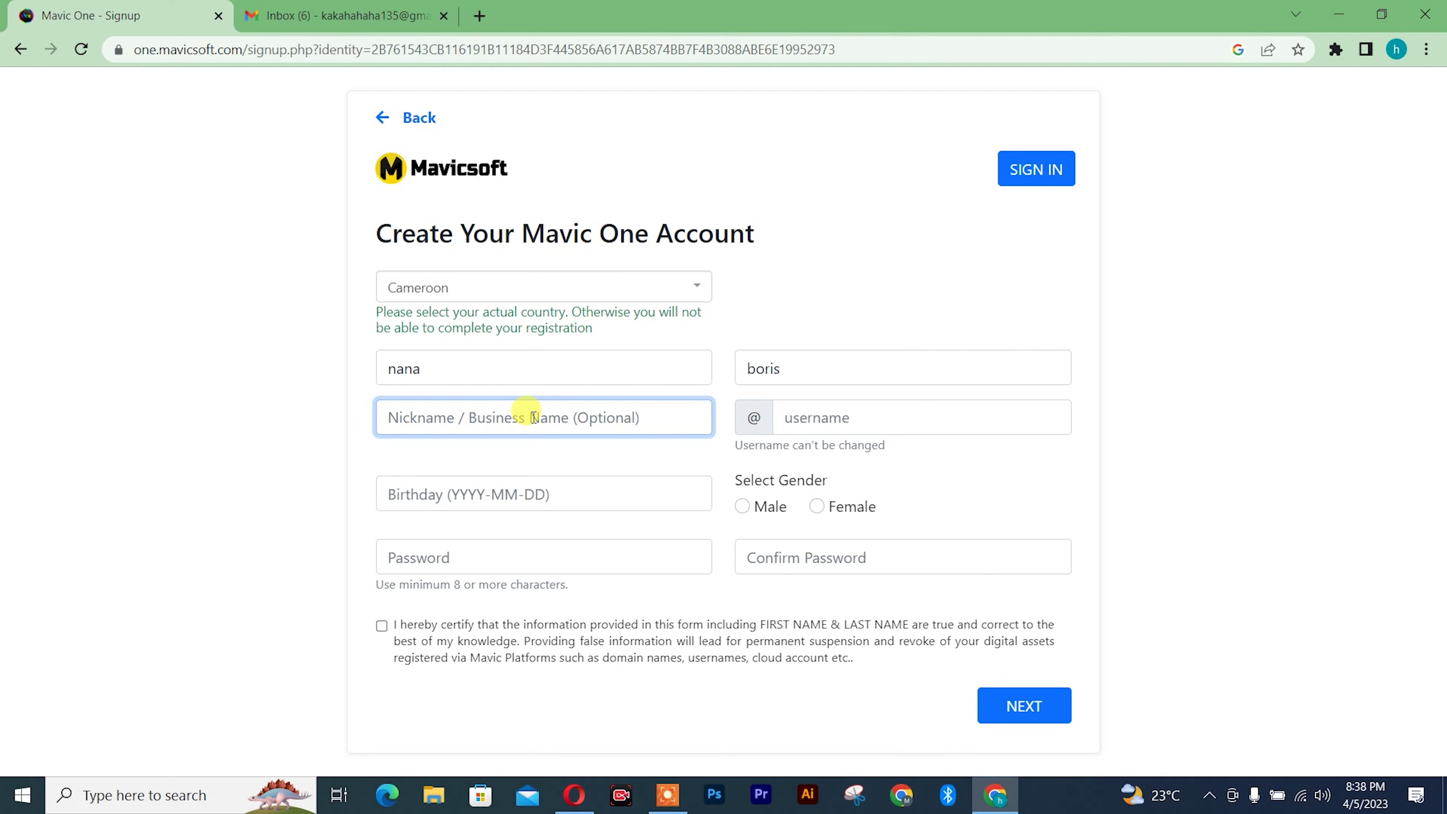
type("elec man")
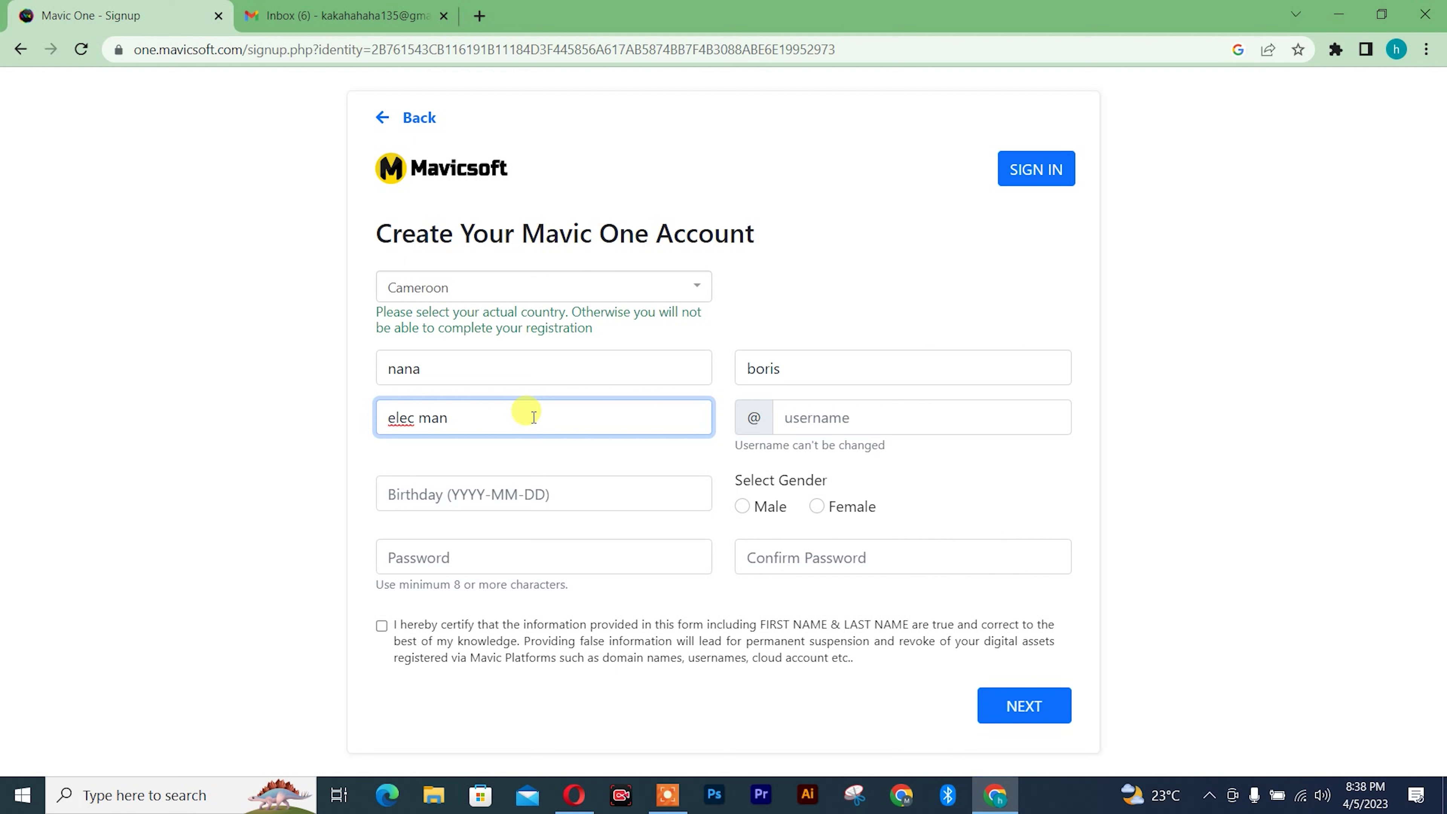
left_click(882, 418)
left_click(591, 416)
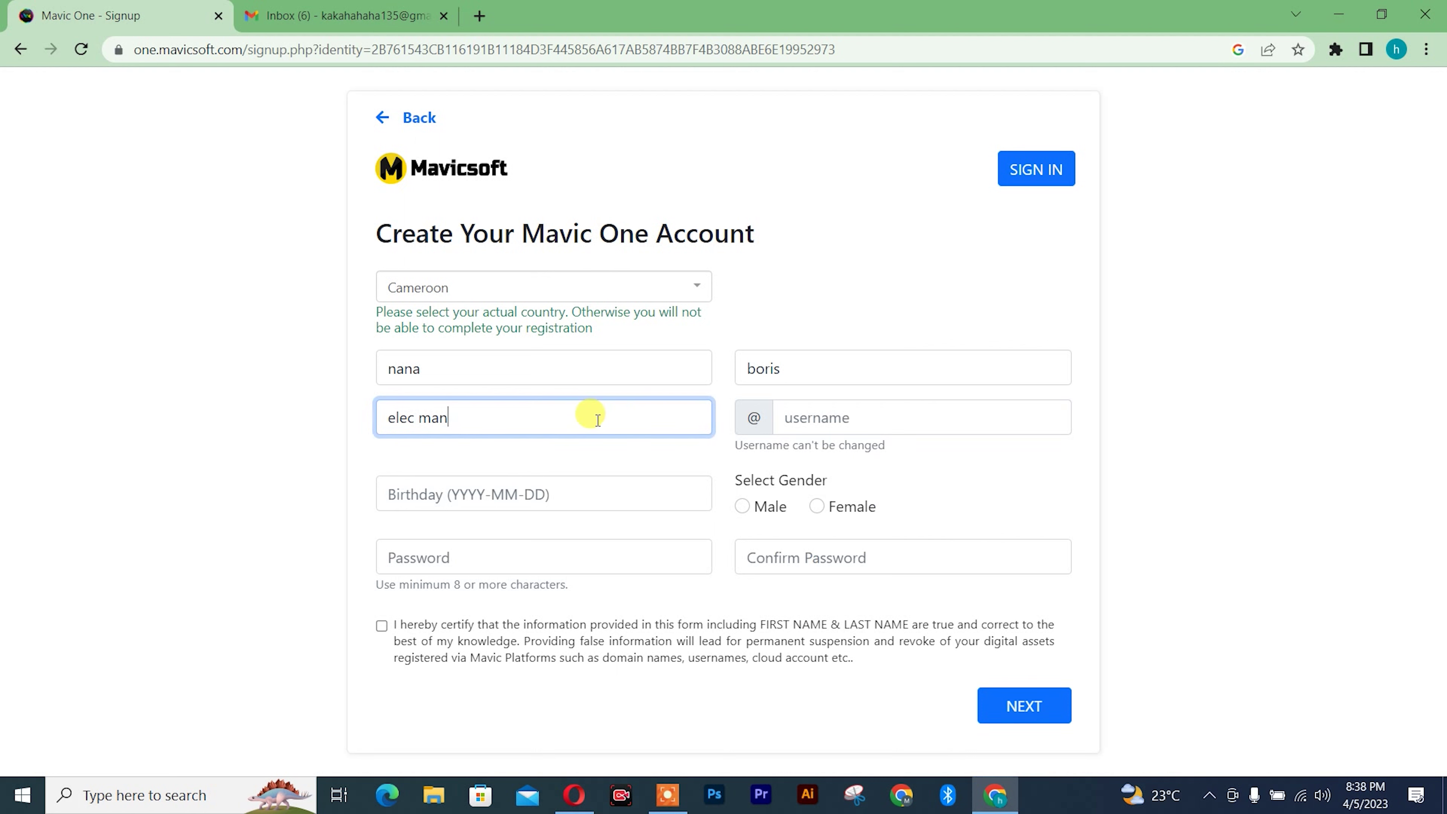
key("ctrl+a")
key("ctrl+c")
left_click(891, 418)
key("ctrl+v")
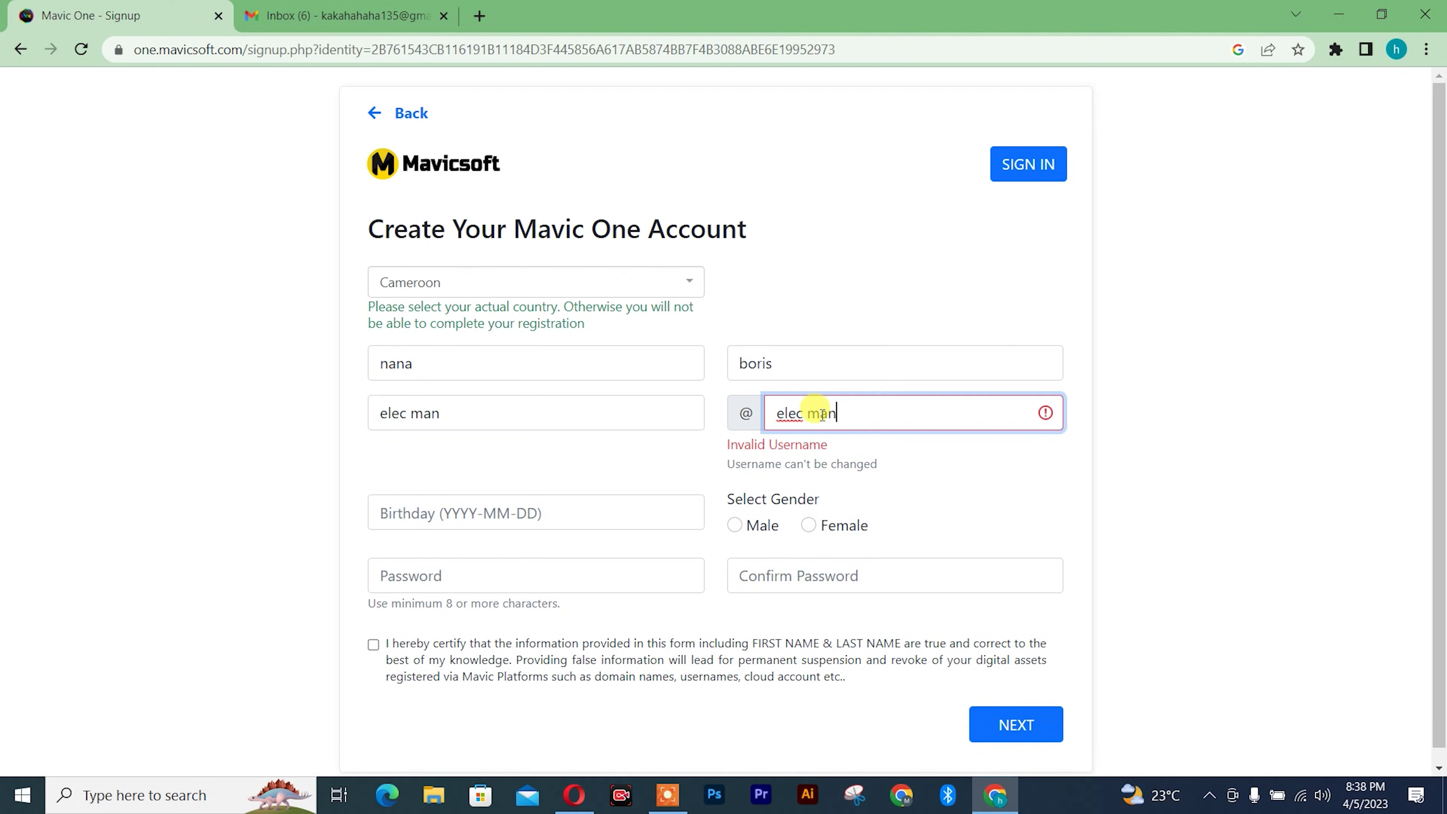
left_click(808, 411)
key("BackSpace")
left_click(592, 453)
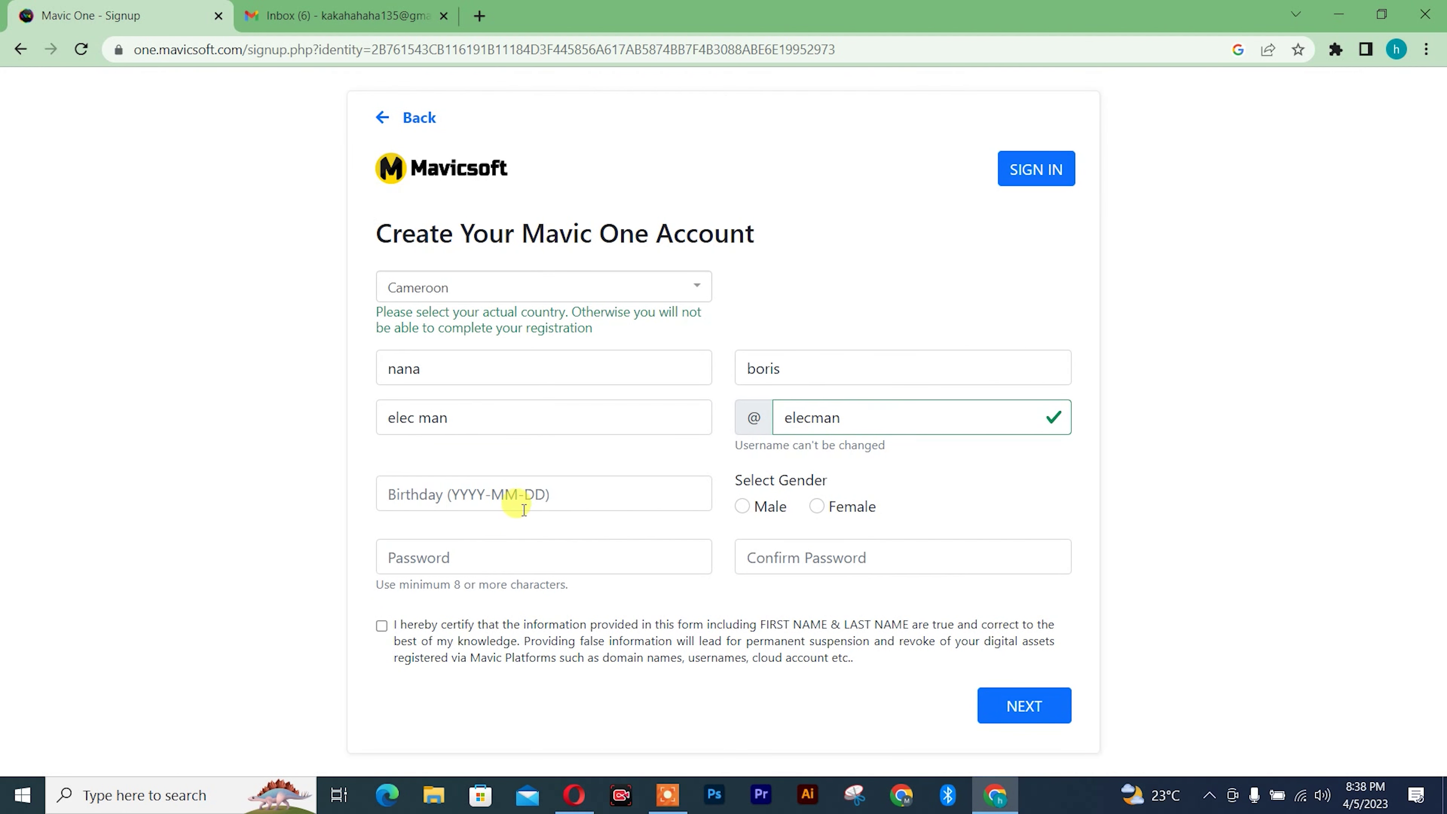
left_click(474, 495)
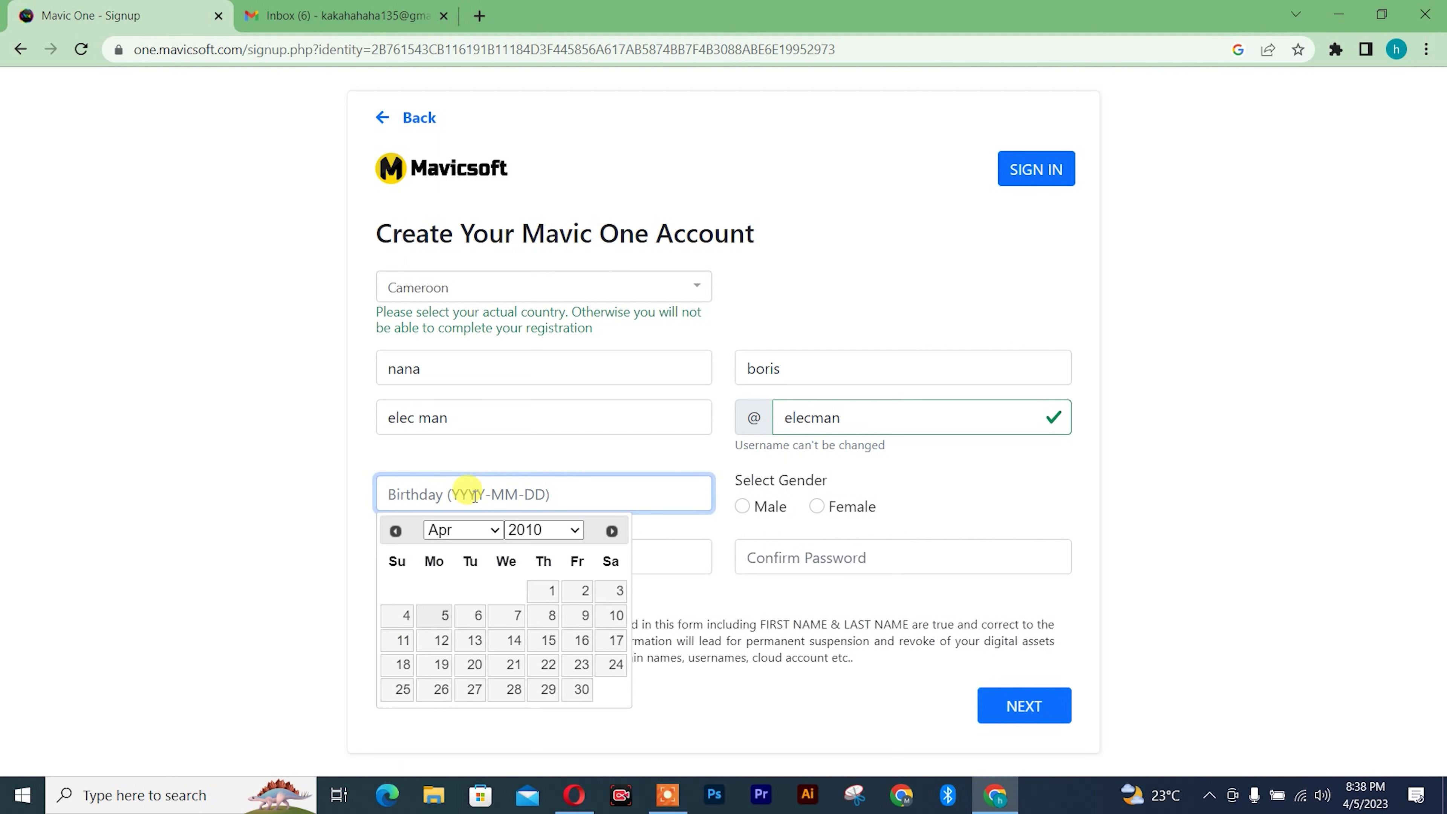
left_click(573, 529)
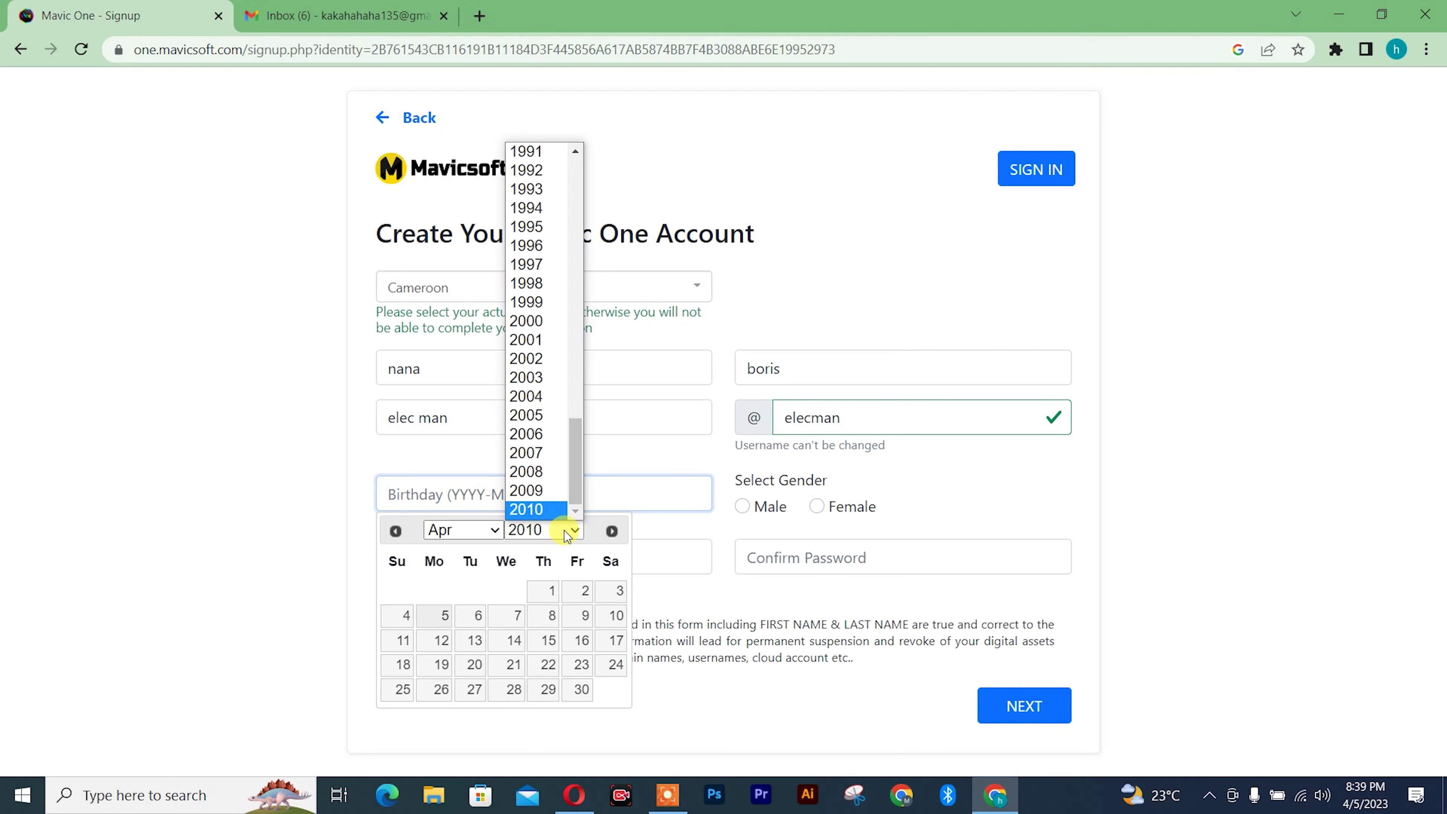
left_click(543, 288)
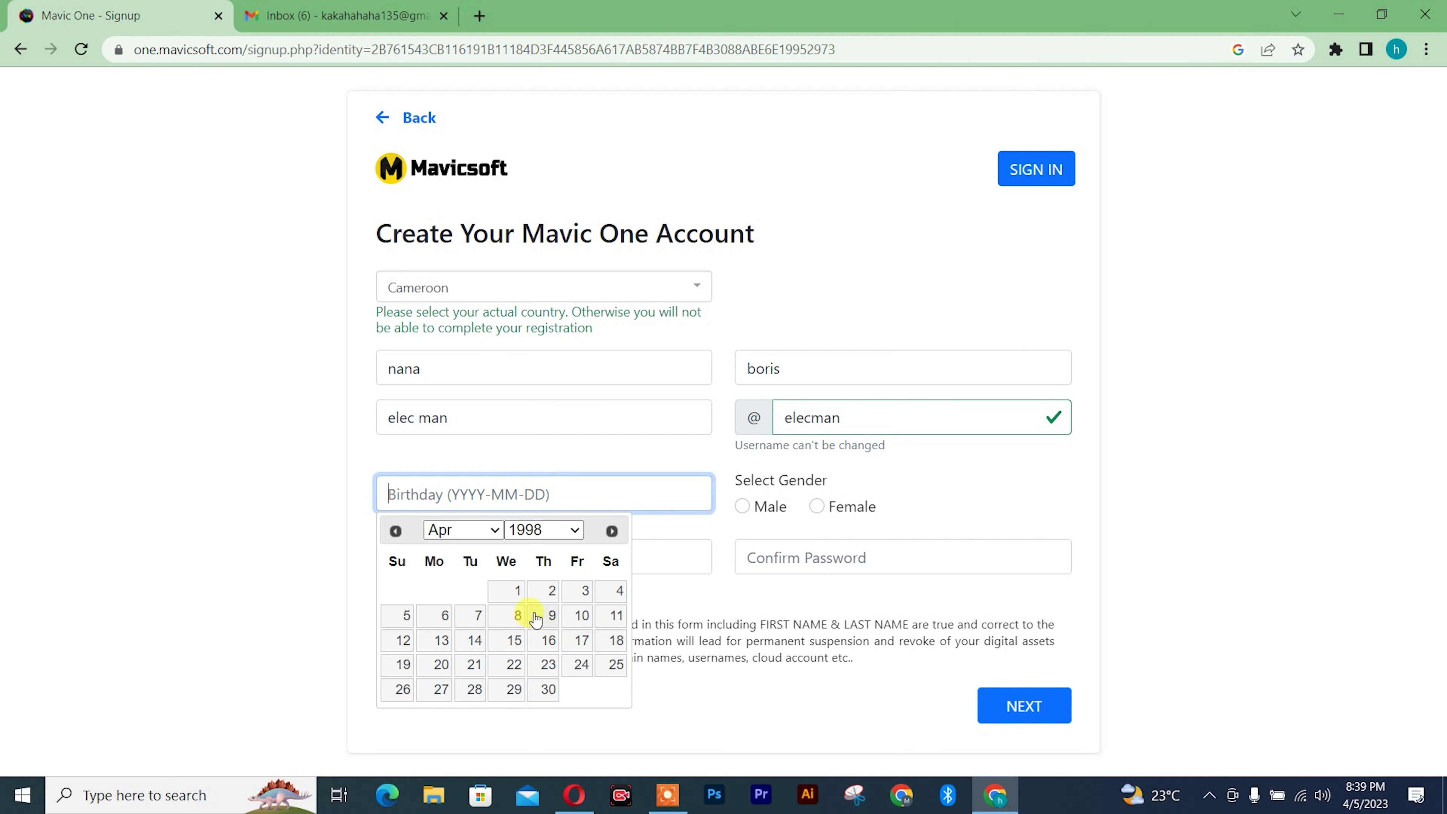
left_click(511, 596)
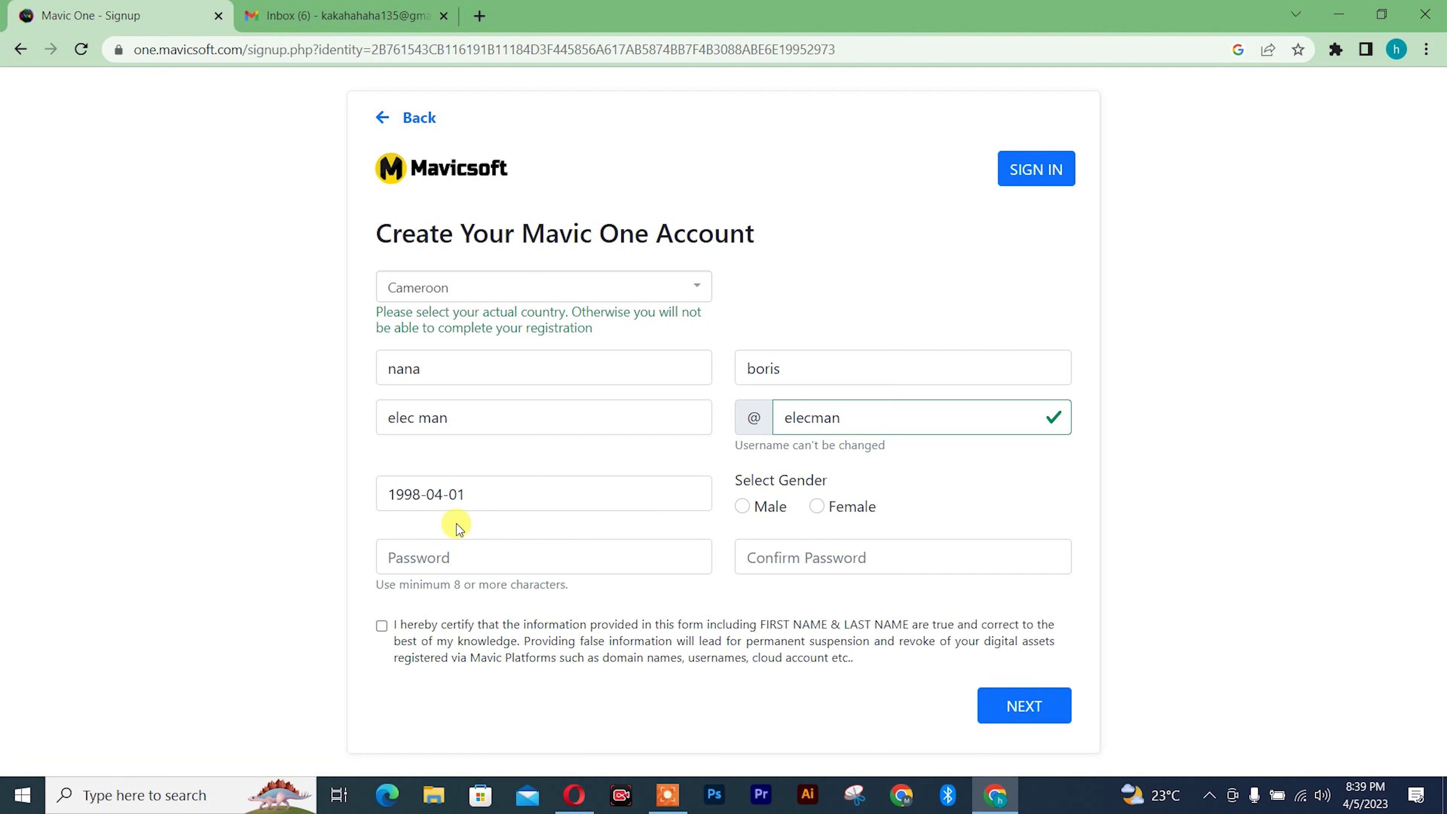
left_click(743, 507)
left_click(510, 556)
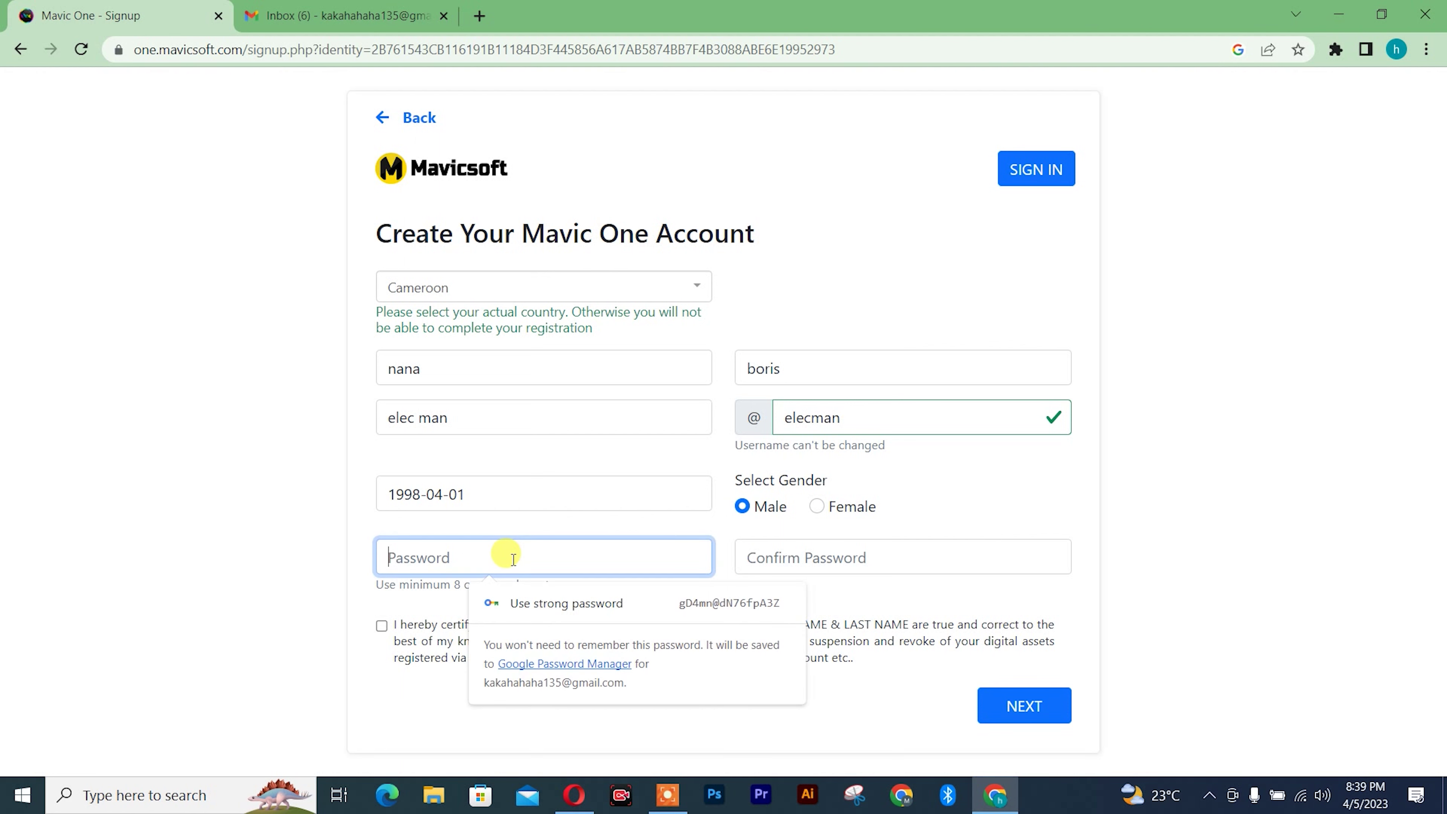
left_click(727, 603)
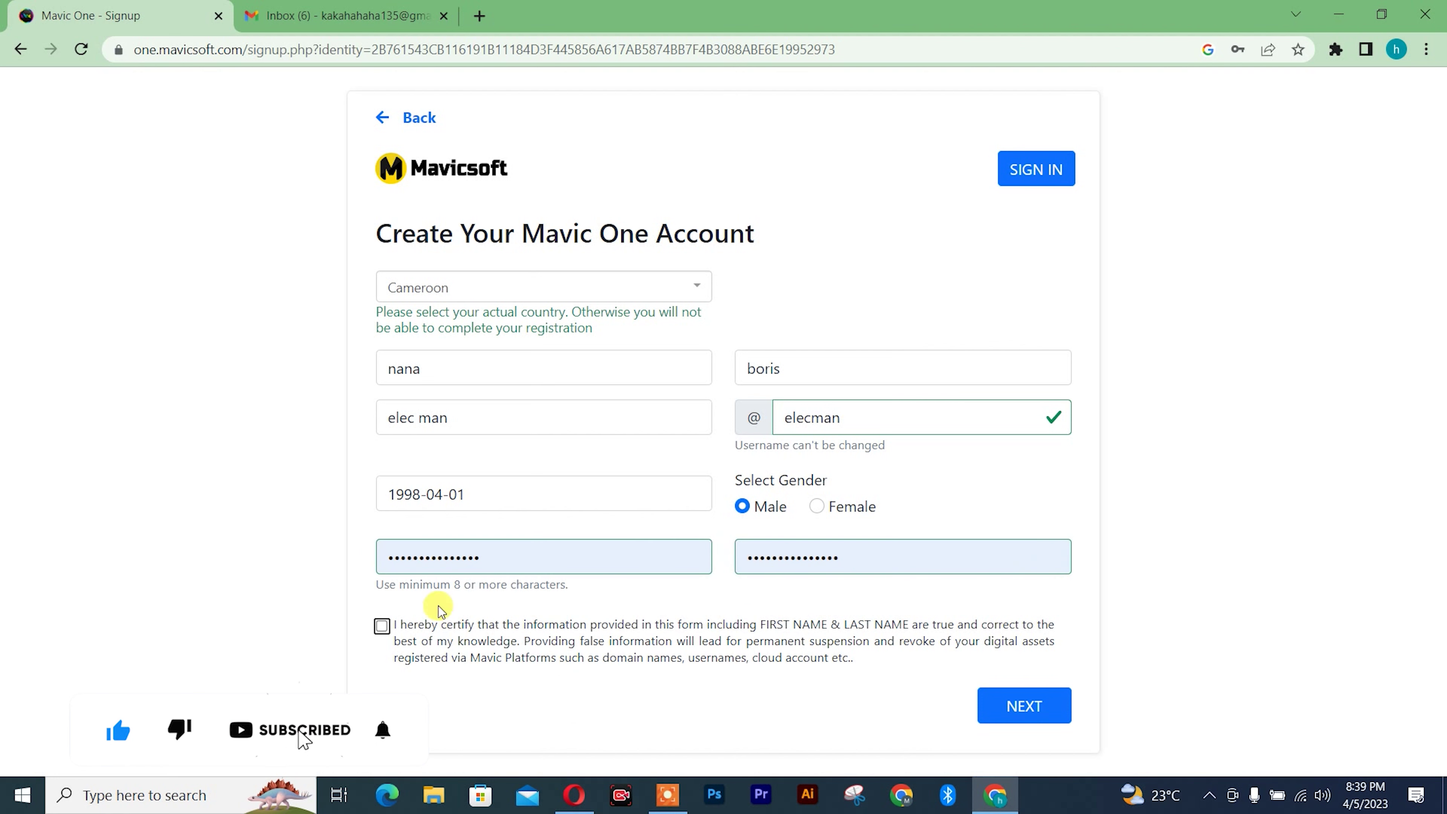
left_click(380, 628)
left_click(1036, 710)
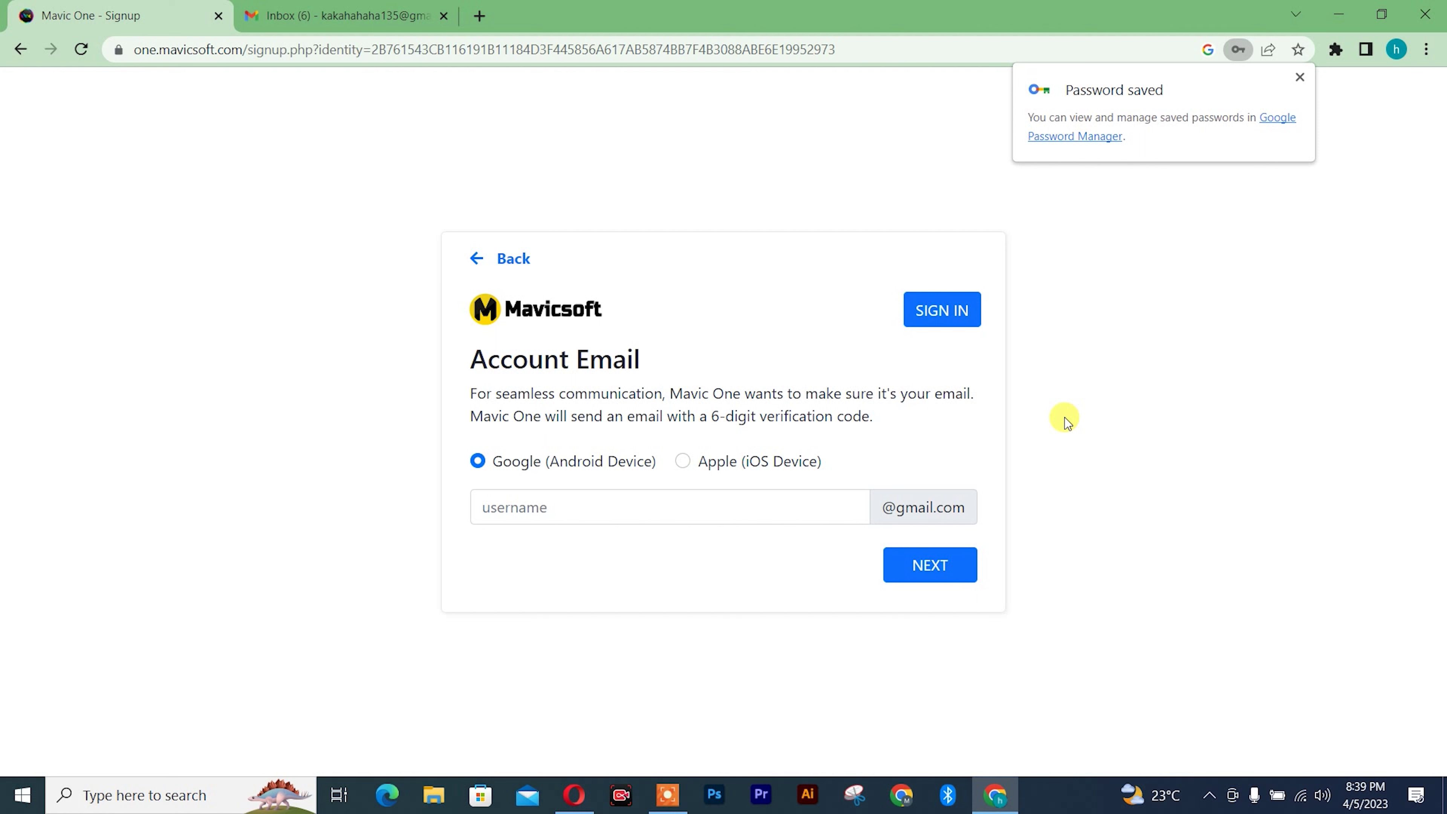
Keep Gmail as the email type and copy the Gmail username from the Google account panel.
left_click(682, 460)
left_click(478, 461)
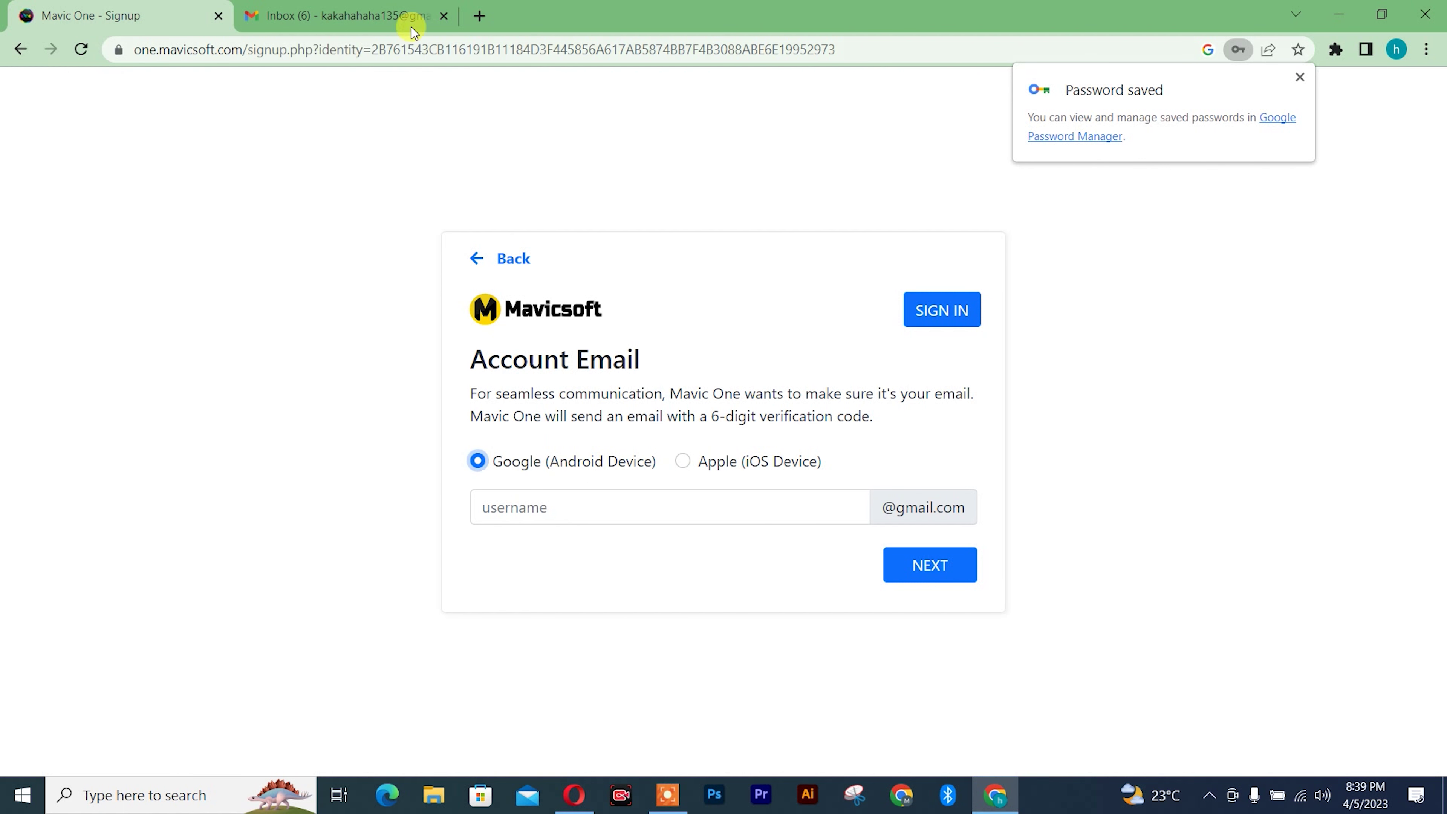
left_click(342, 16)
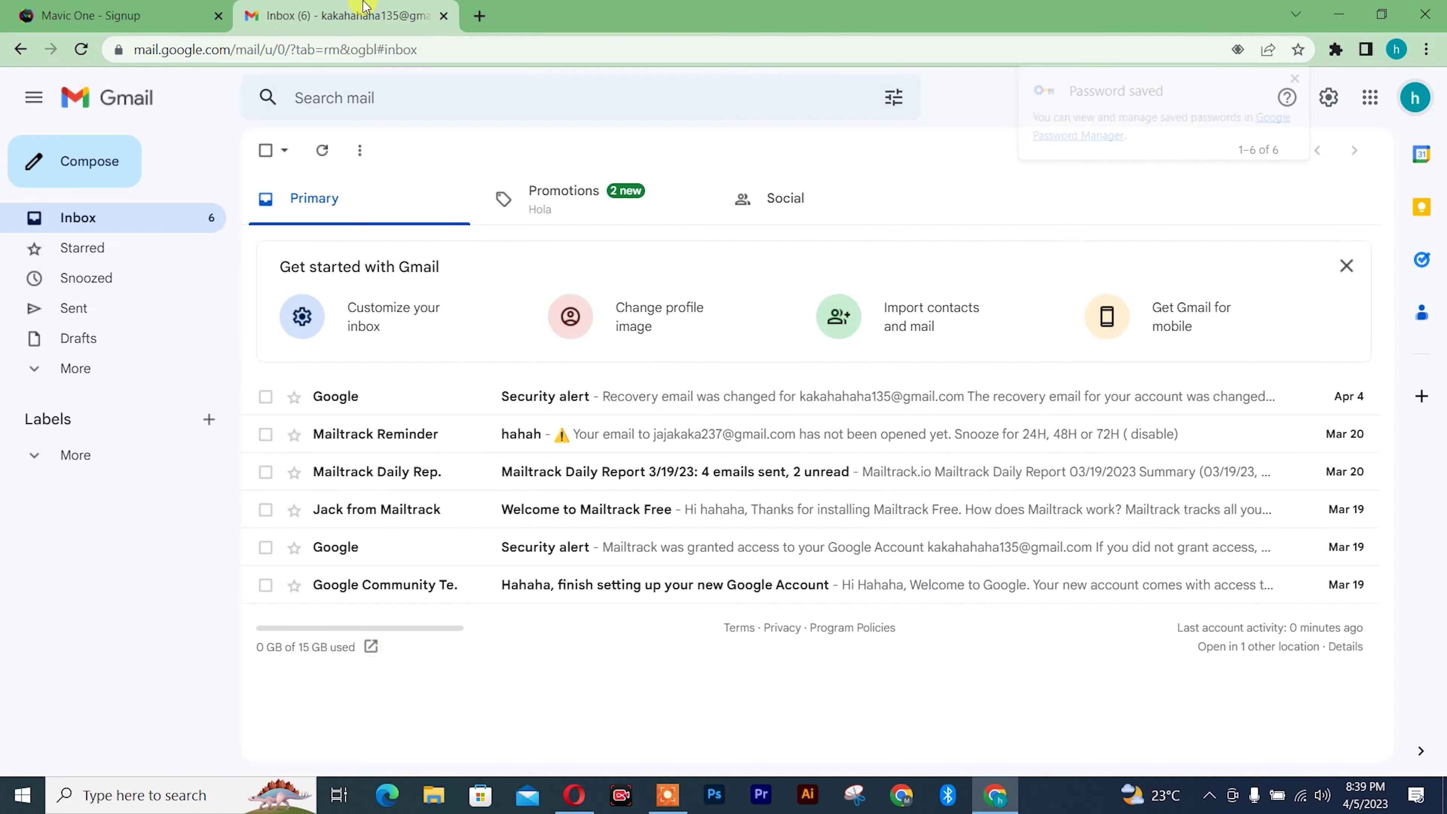
left_click(1415, 97)
double_click(1208, 186)
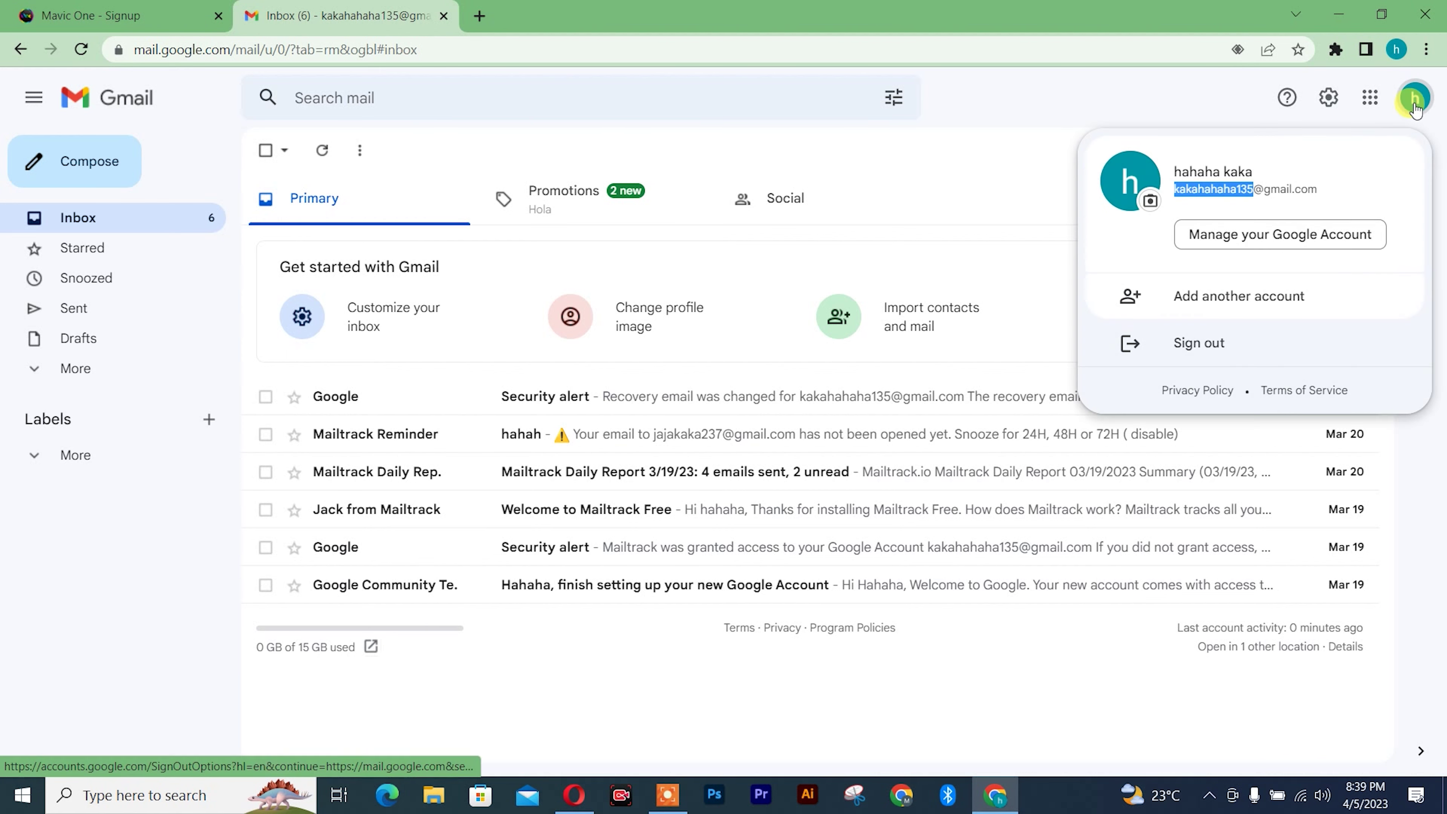
right_click(1225, 188)
left_click(1256, 204)
left_click(143, 16)
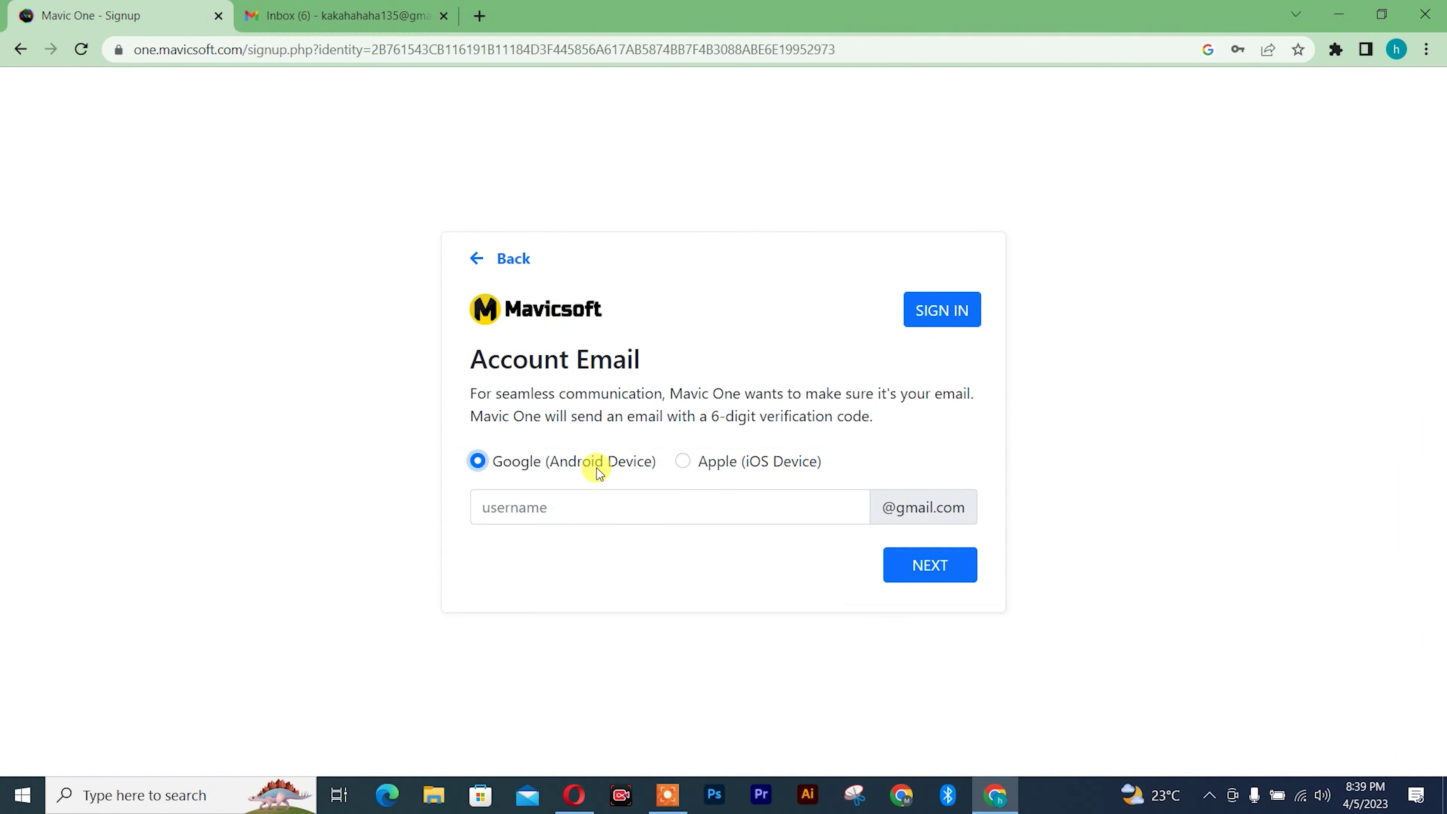
Paste the Gmail username and submit it to have a verification code emailed.
left_click(587, 505)
key("ctrl+v")
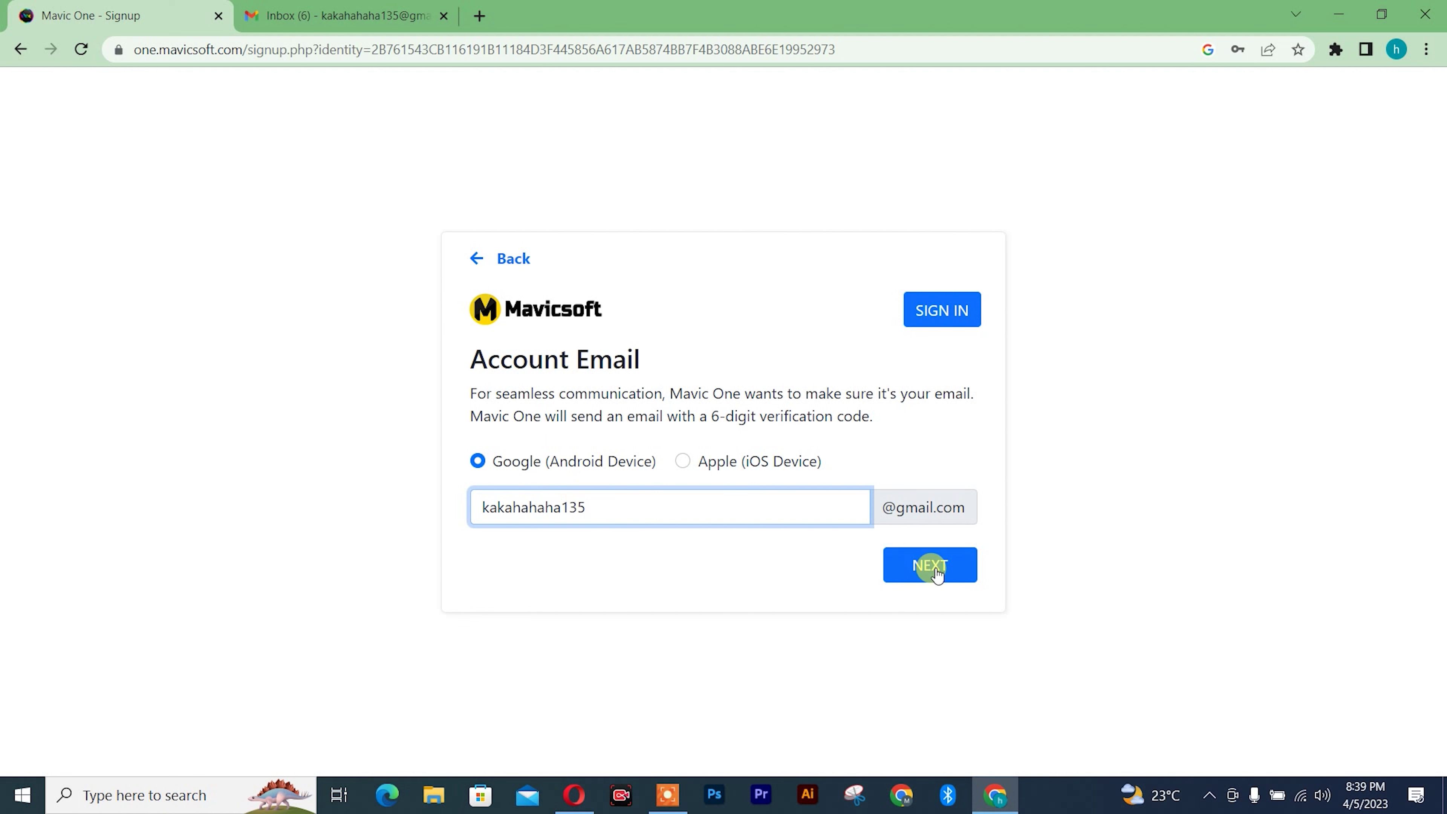
left_click(934, 571)
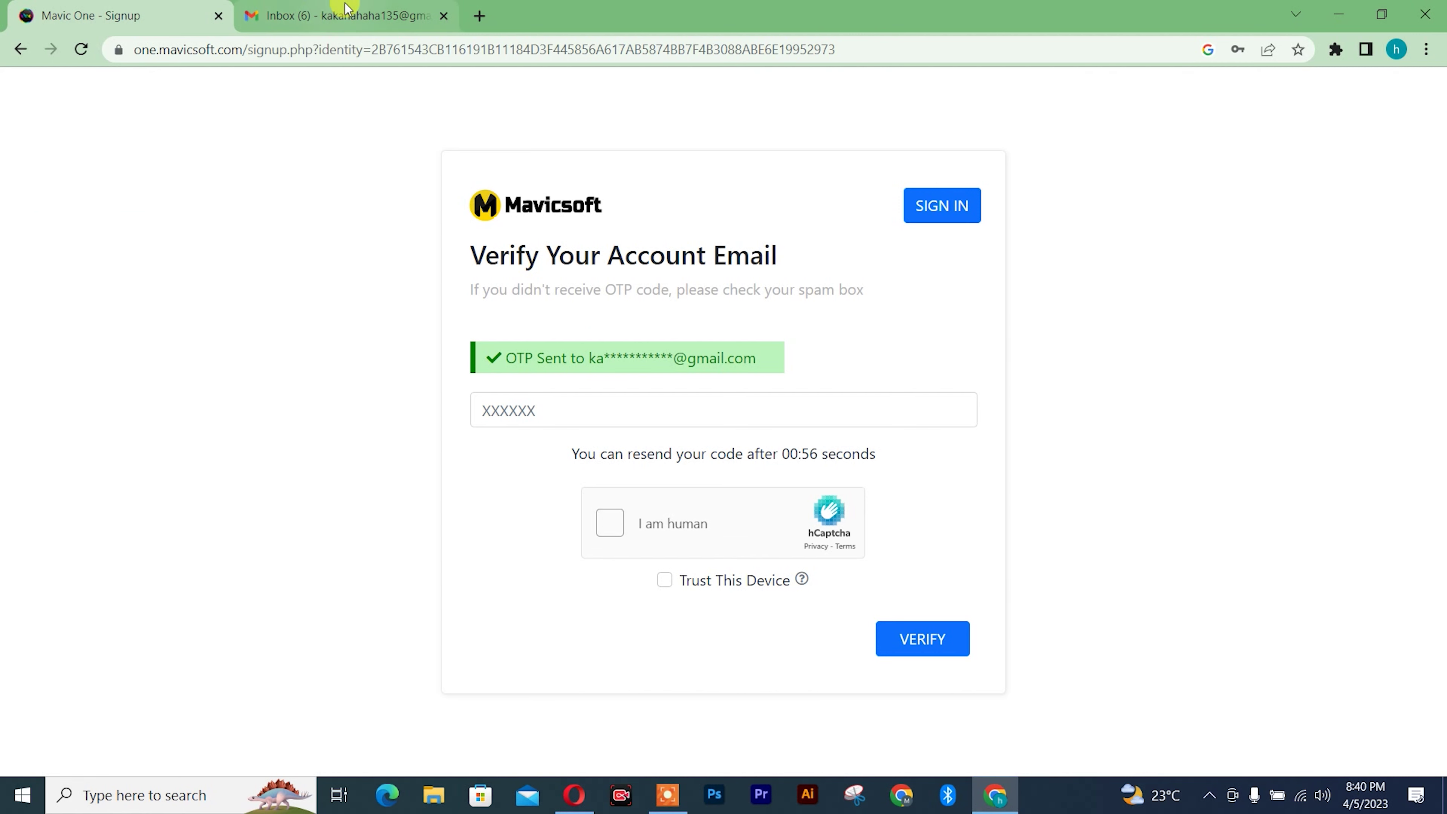
left_click(330, 13)
Copy the one-time code from the Mavic One OTP email in Gmail.
left_click(340, 398)
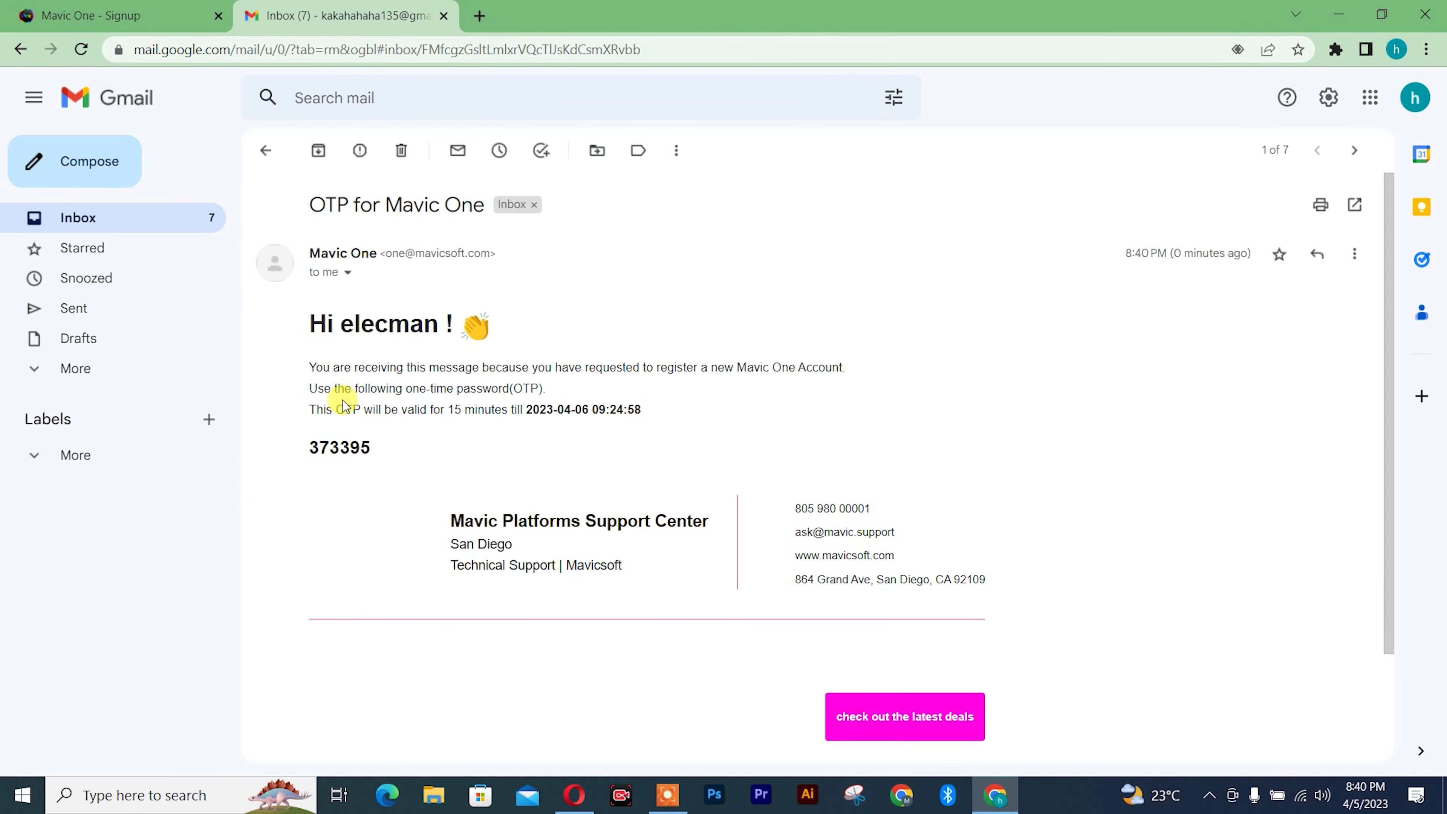
double_click(332, 447)
right_click(341, 447)
left_click(387, 459)
Paste the code into Mavic One's OTP field, start the hCaptcha check, and tick Trust This Device.
left_click(108, 16)
left_click(603, 411)
key("ctrl+v")
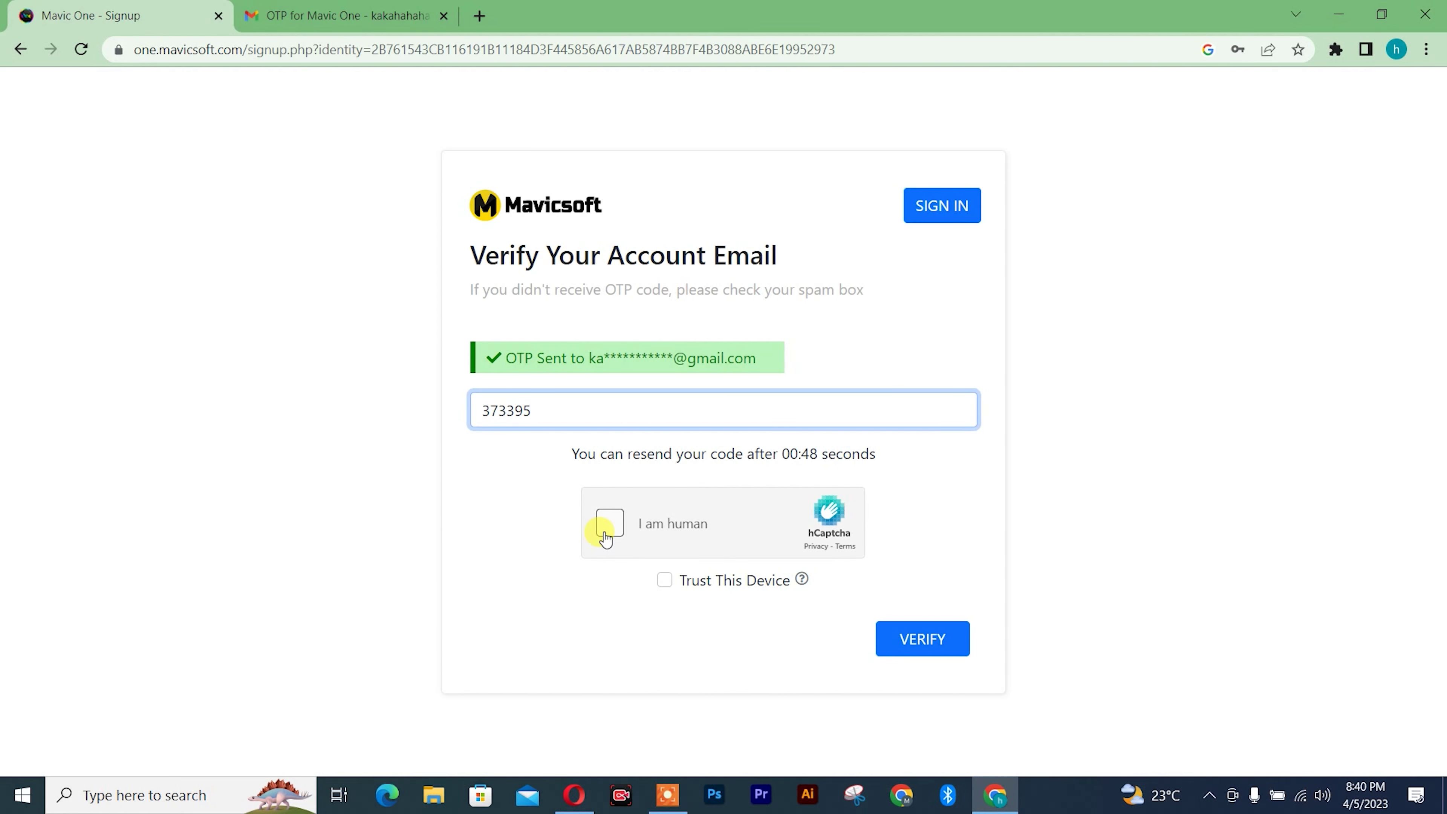
left_click(609, 529)
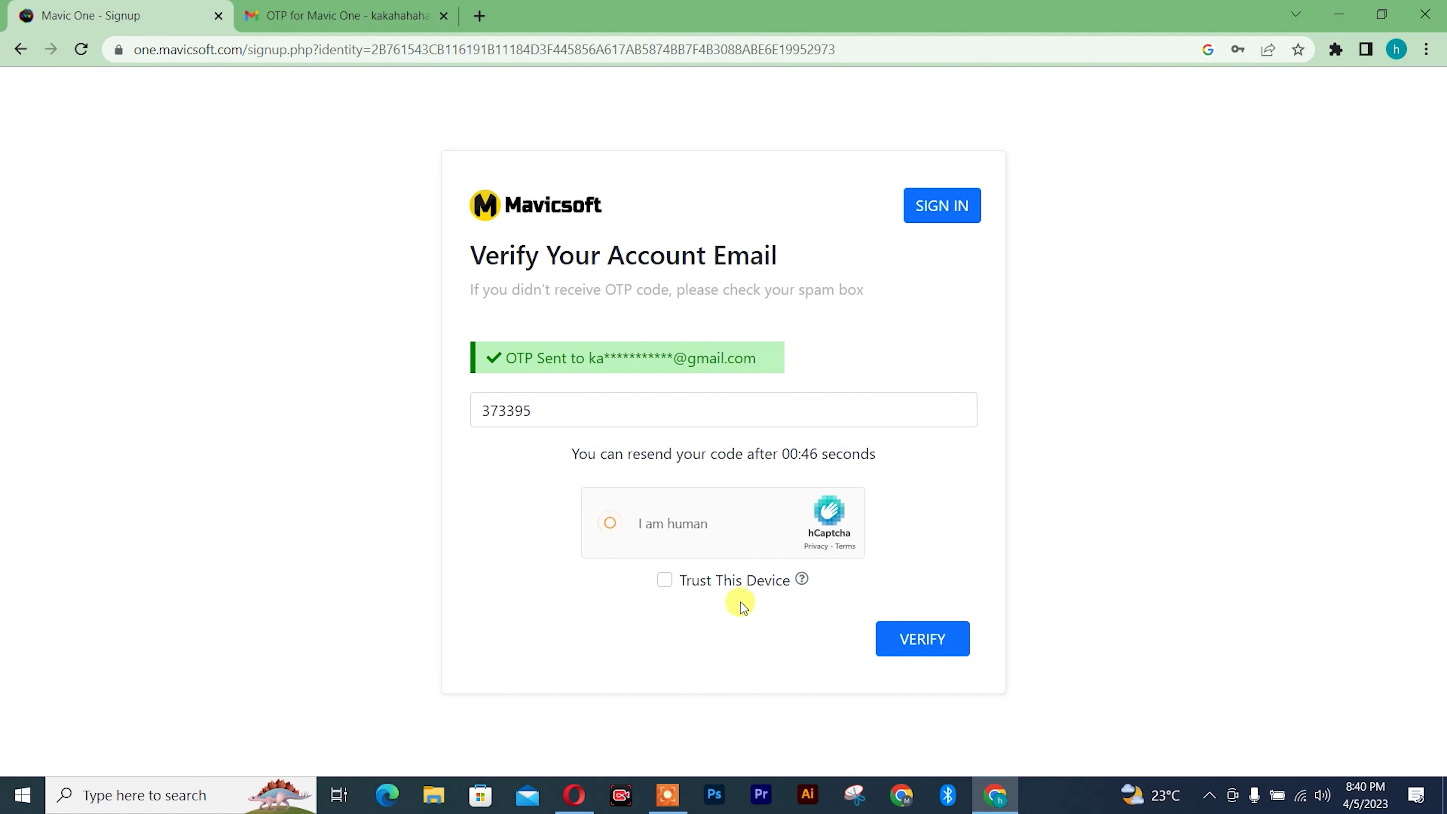
left_click(664, 580)
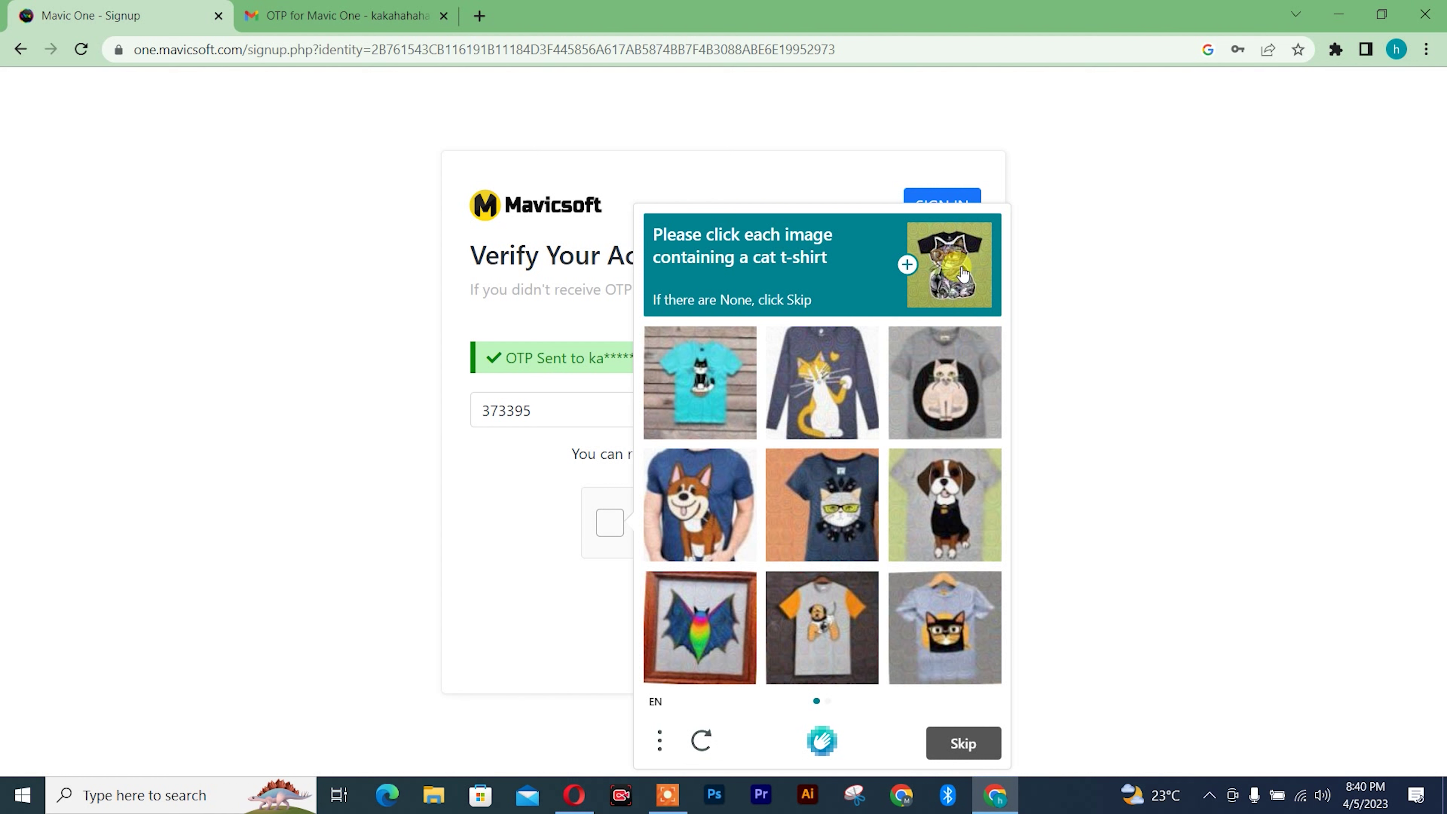
Pick the two cat t-shirt images in the first hCaptcha set.
left_click(703, 393)
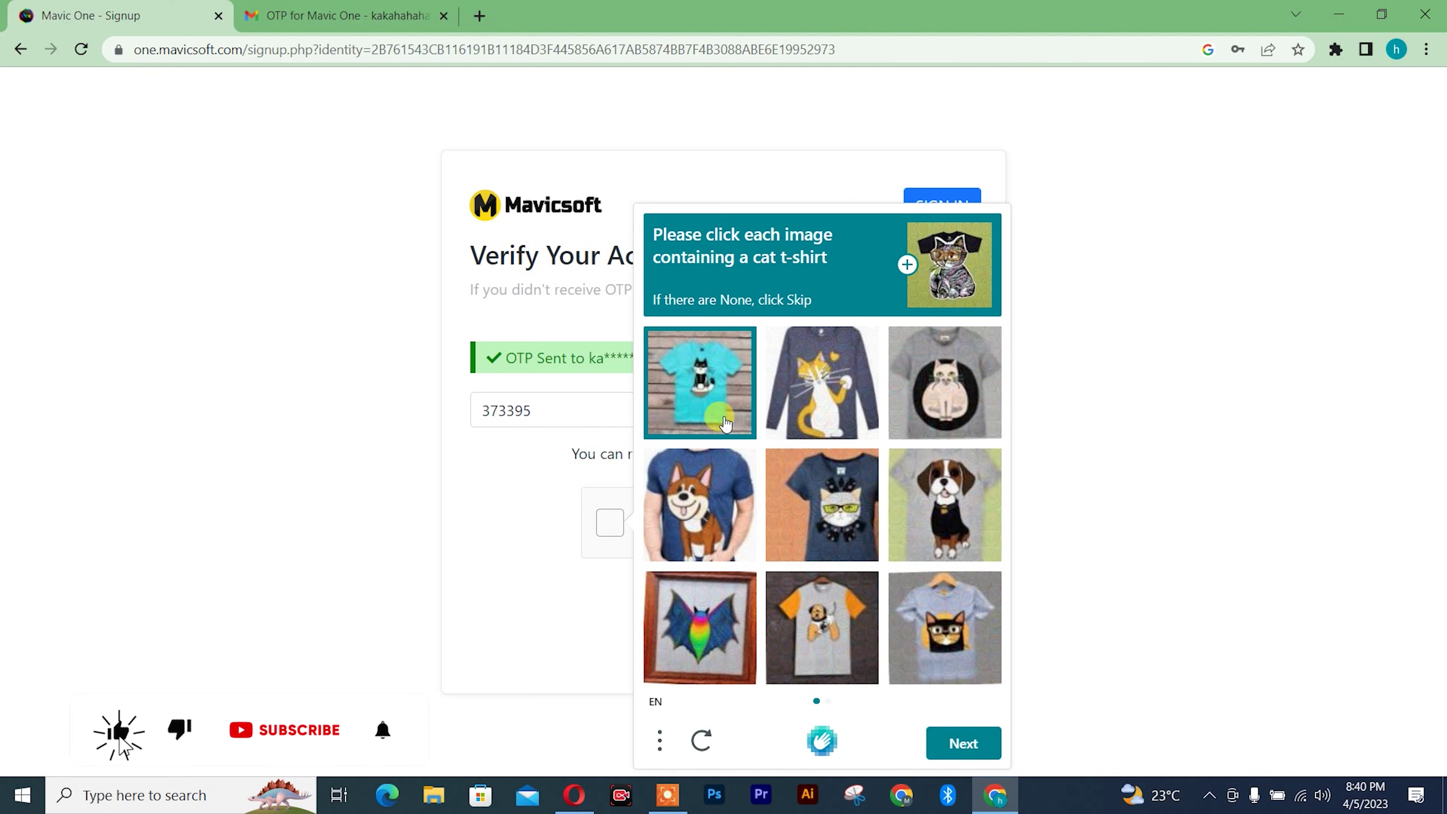
left_click(944, 388)
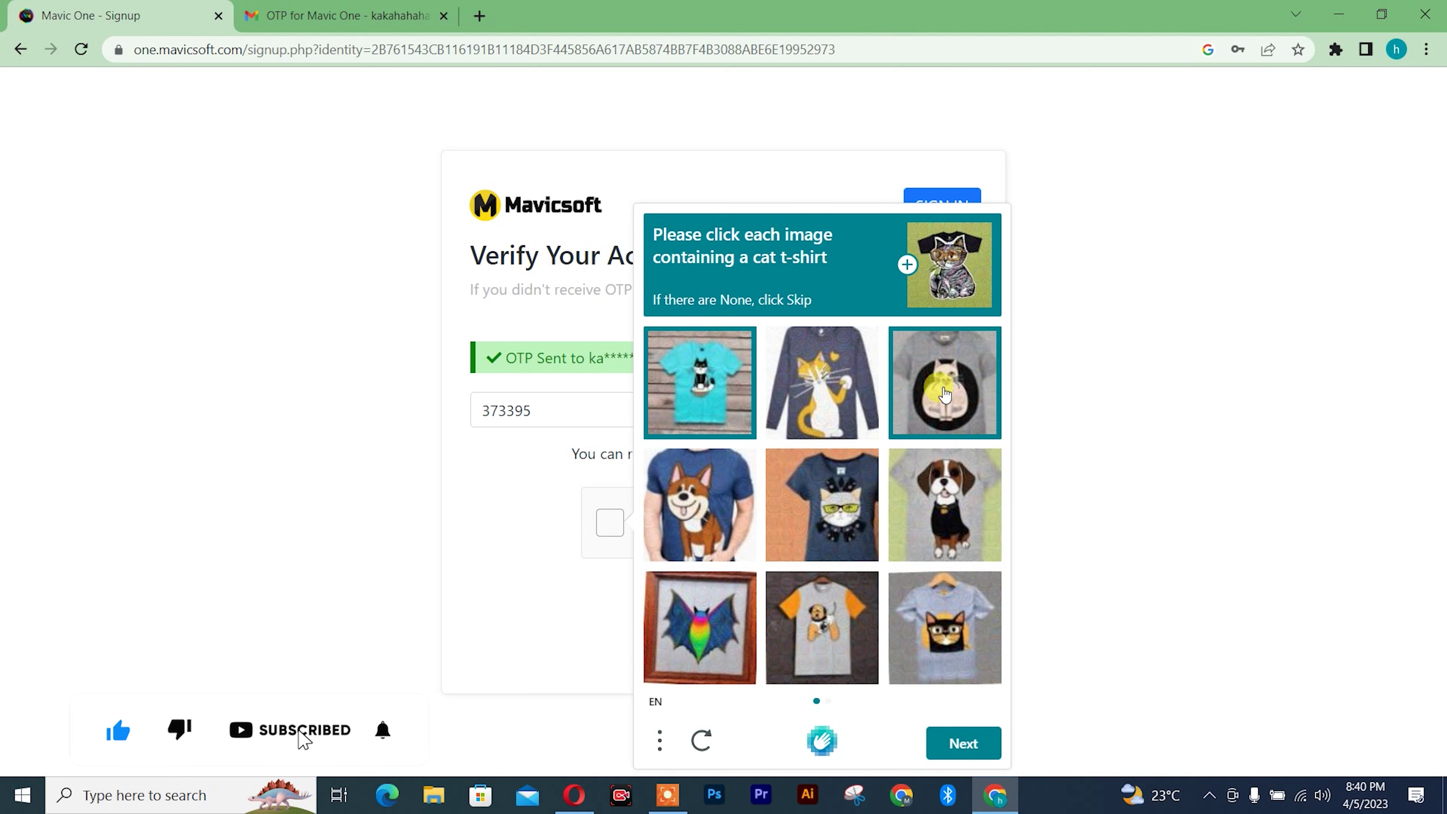
left_click(963, 742)
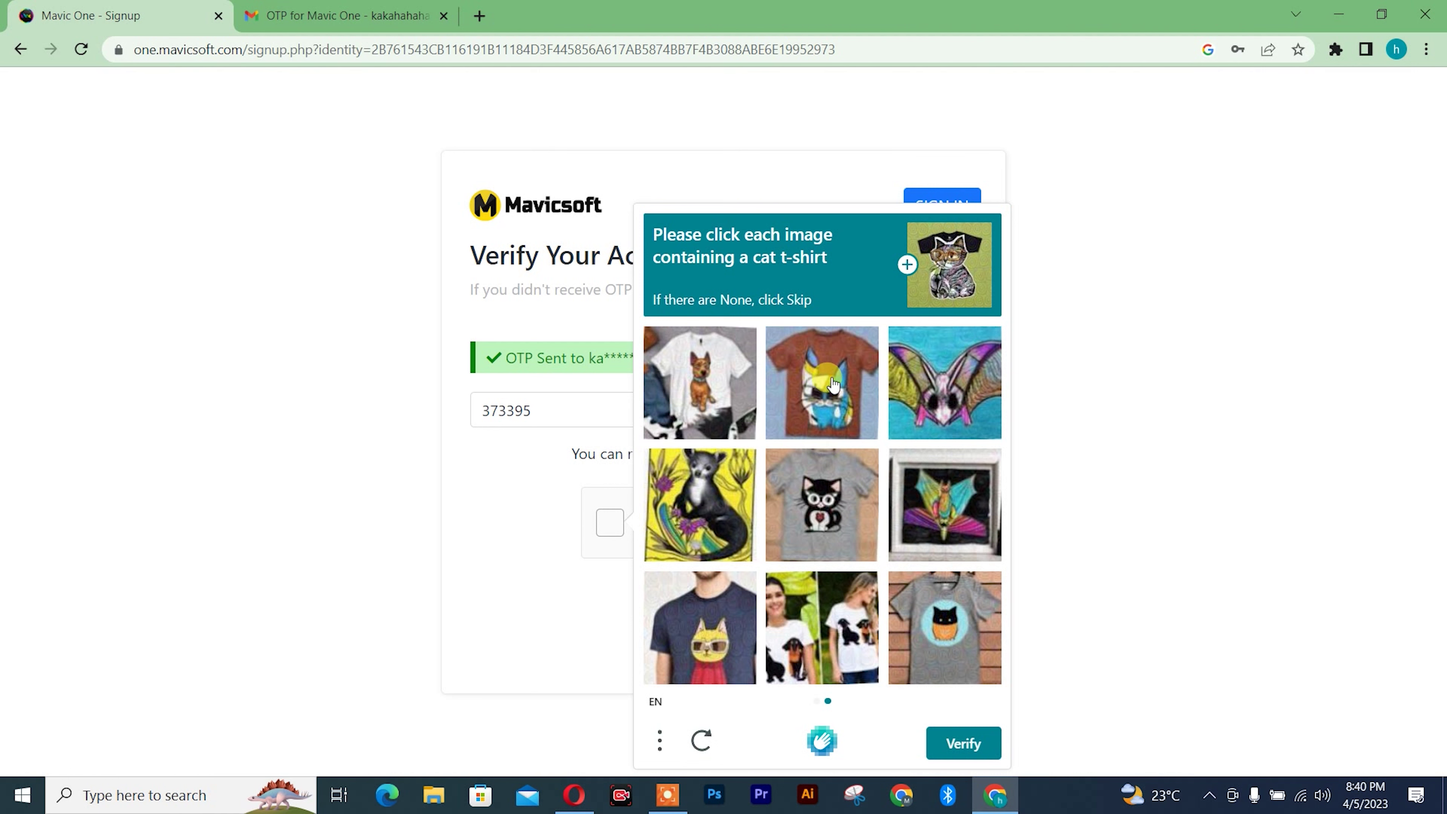
Pick the remaining cat t-shirt images, submit the challenge, verify the email, and acknowledge success.
left_click(826, 504)
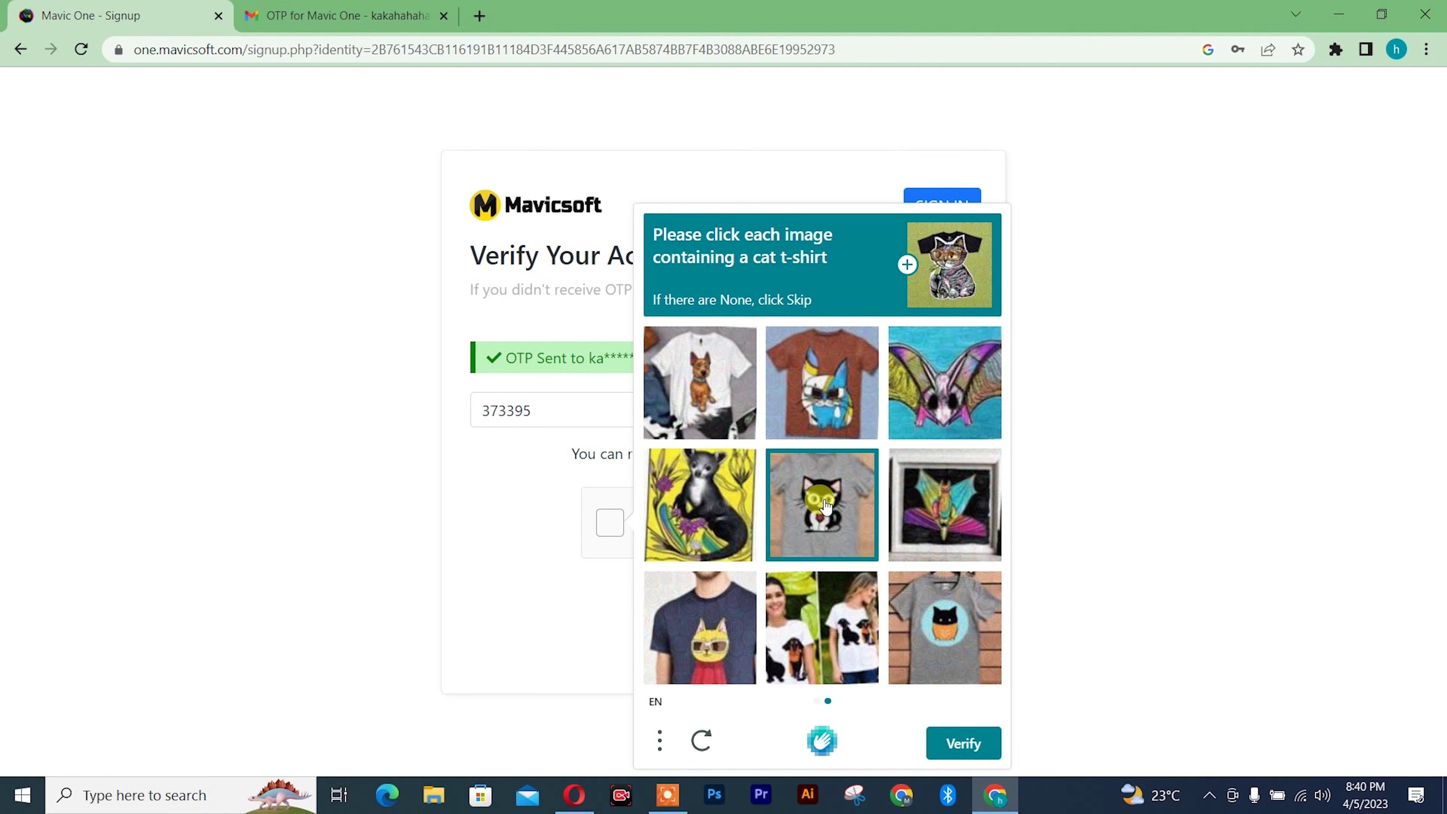
left_click(716, 643)
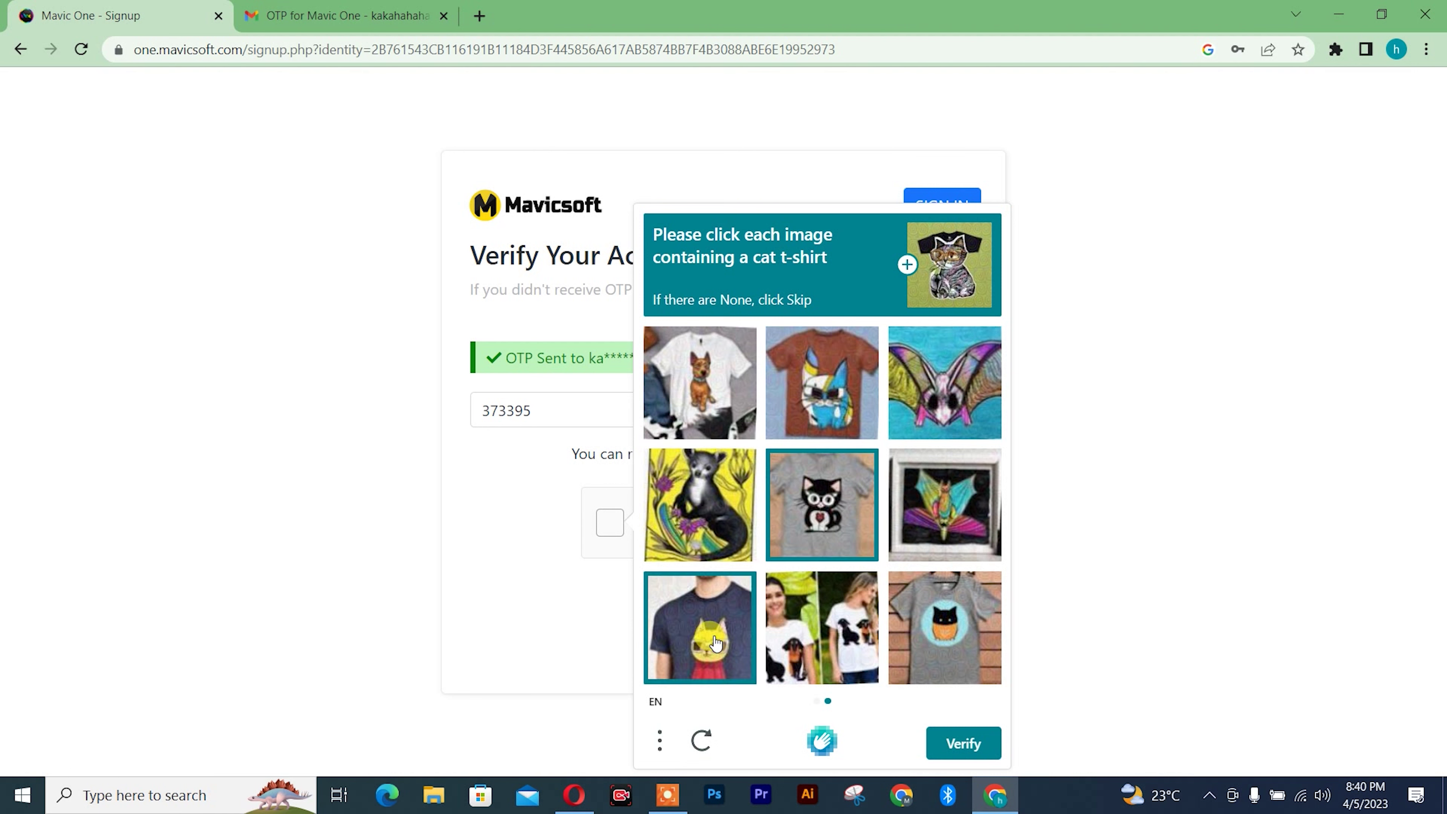
left_click(957, 741)
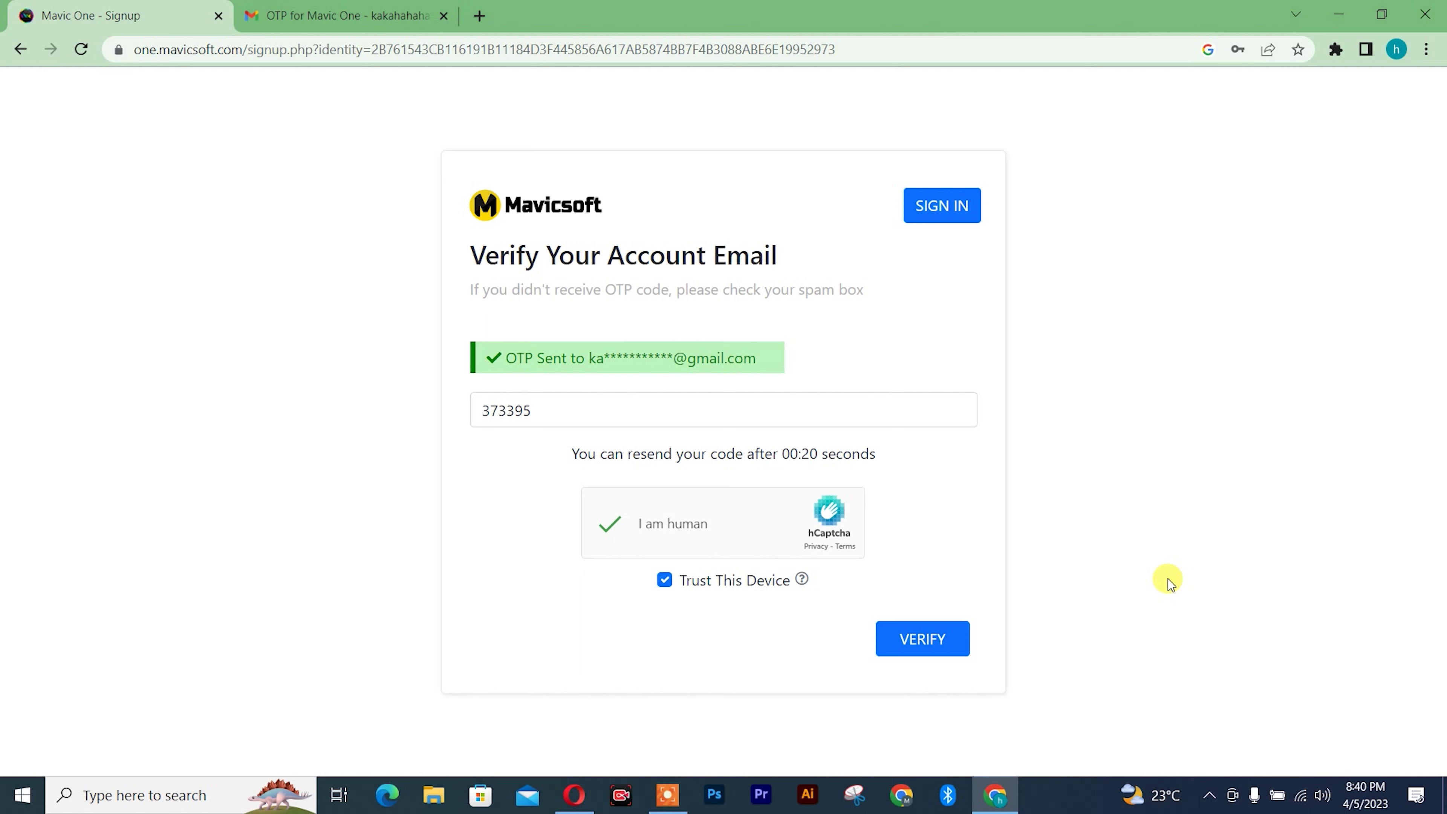
left_click(928, 642)
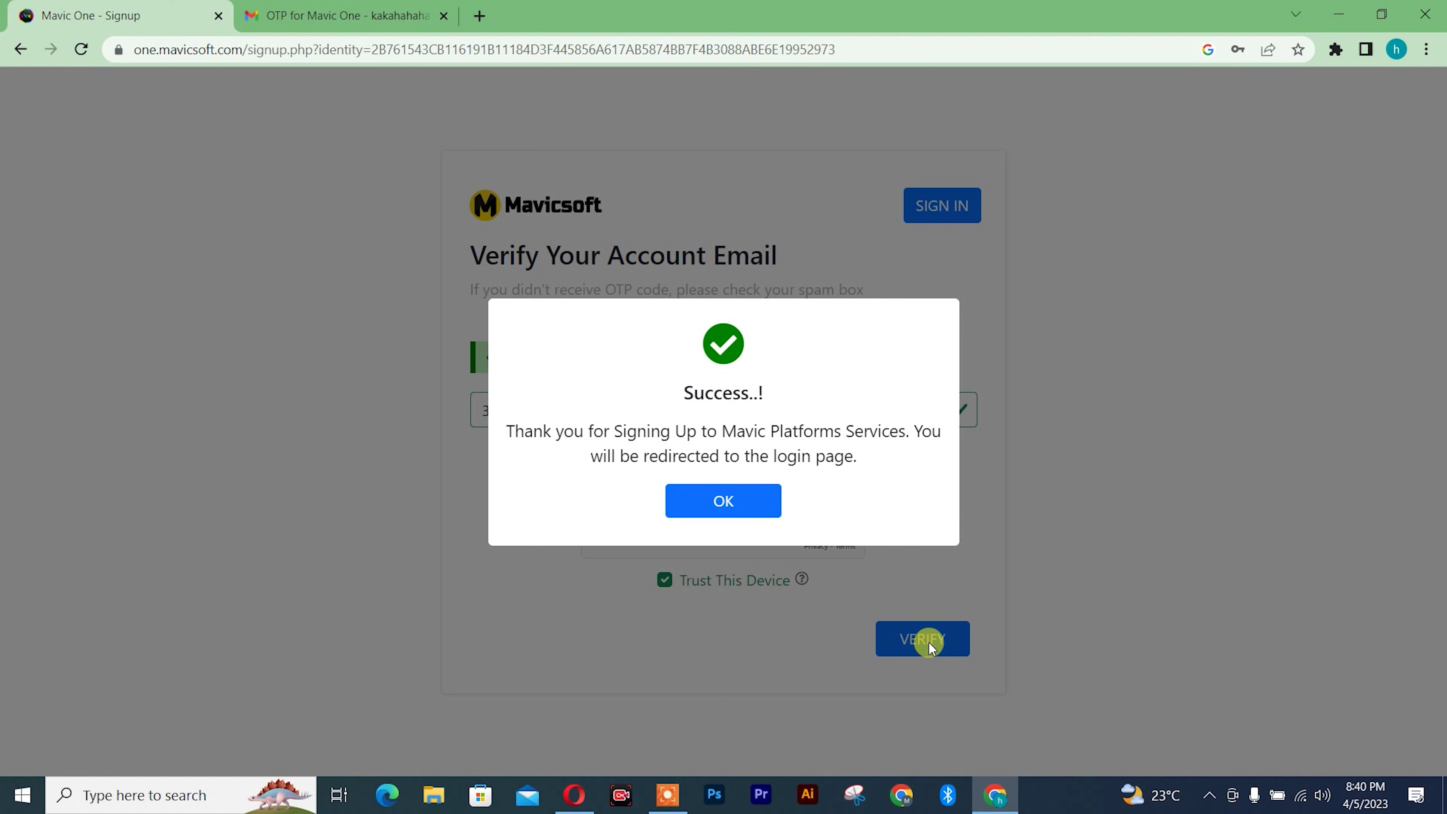
left_click(722, 509)
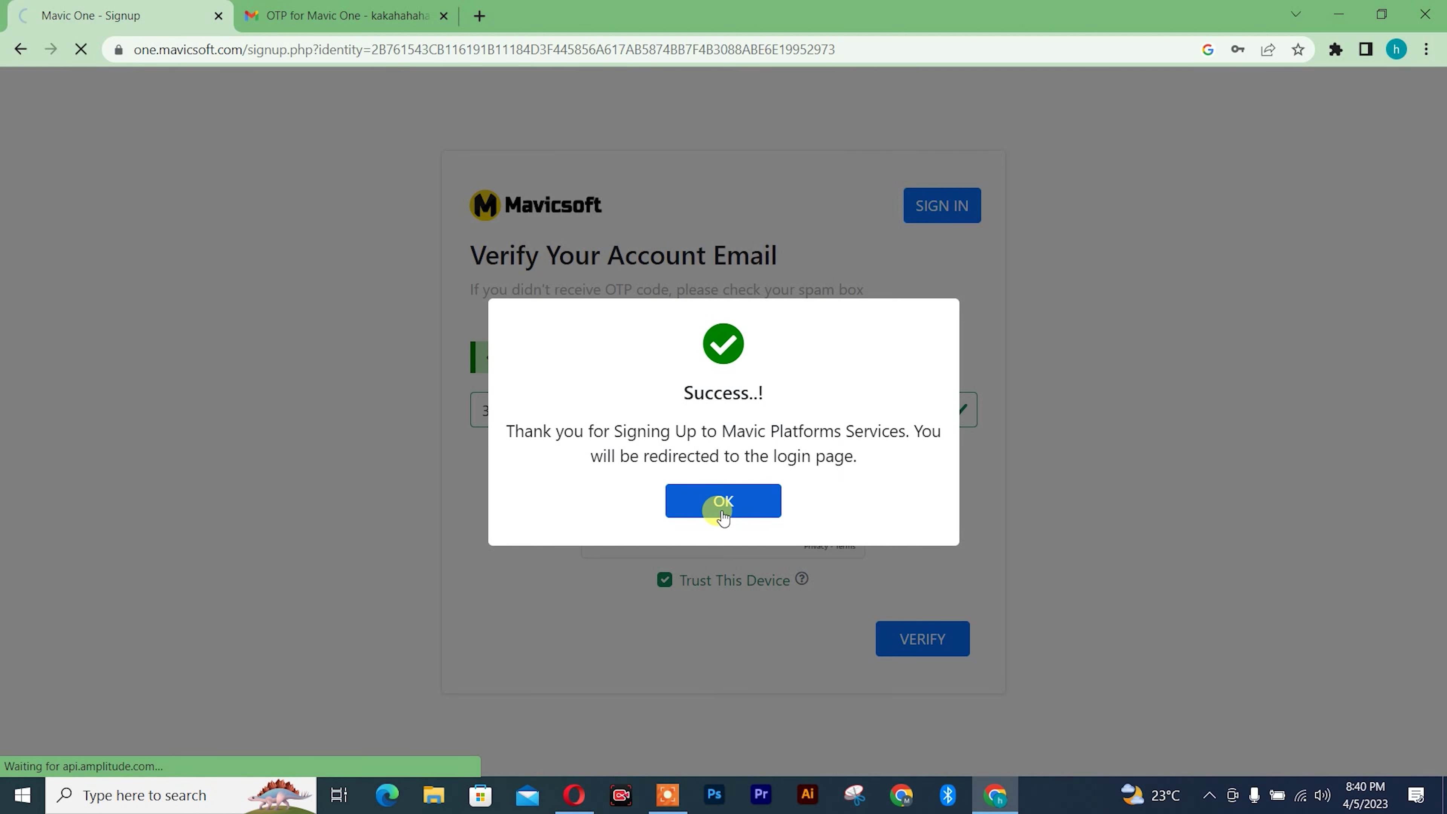
Enter the account username and pass the reCAPTCHA by selecting the four motorcycle images.
type("elecman")
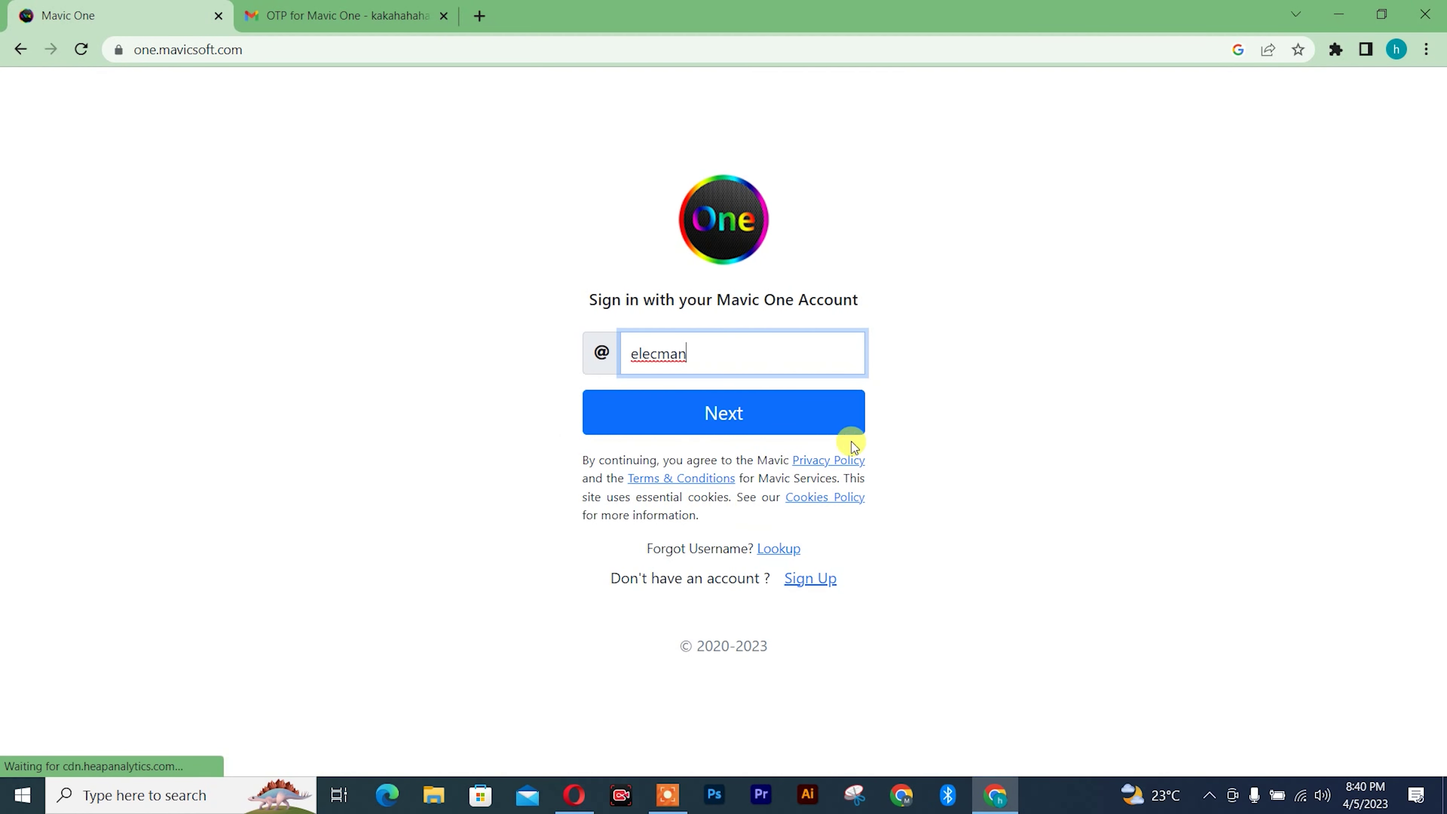
left_click(691, 417)
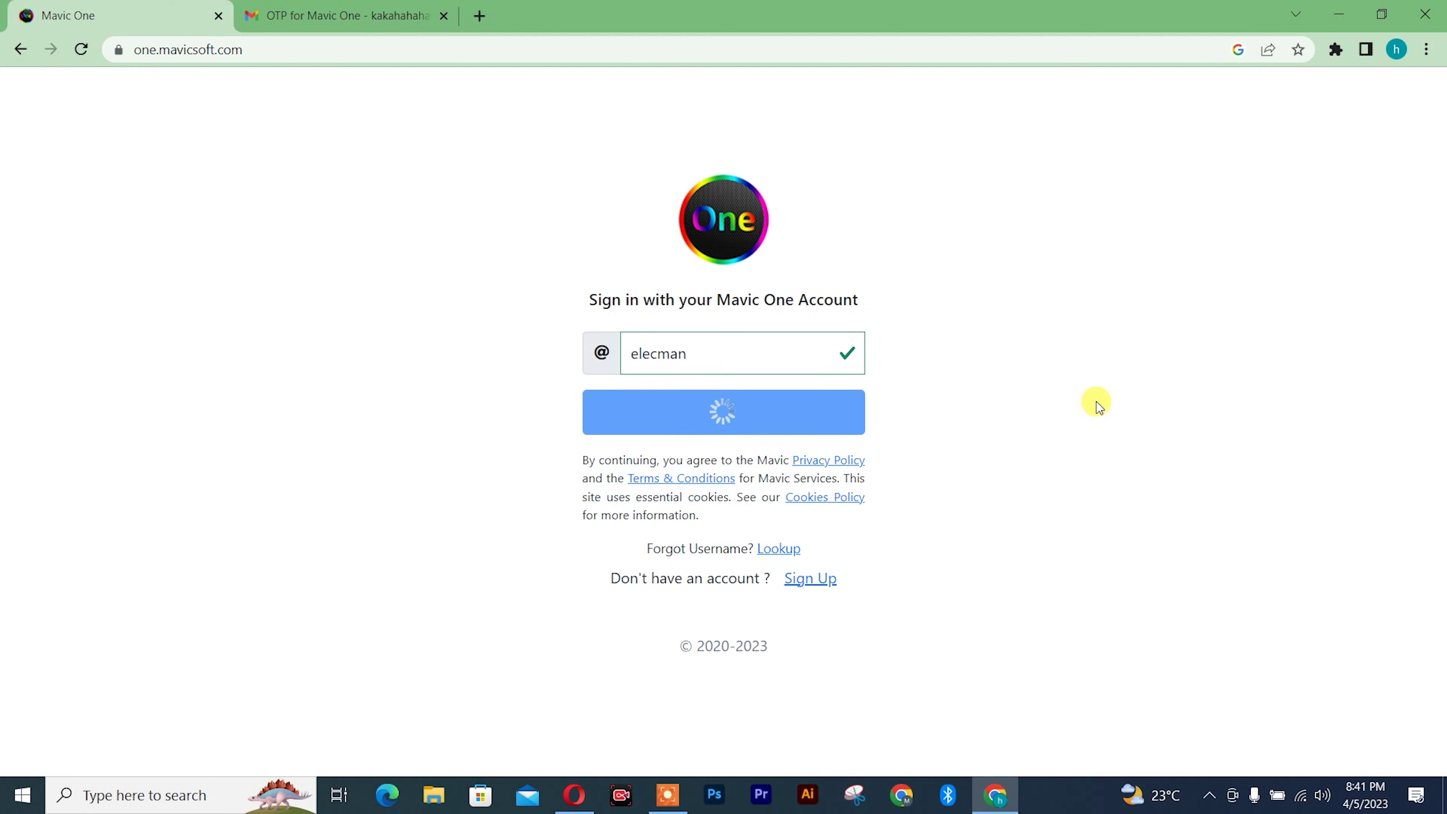
left_click(608, 440)
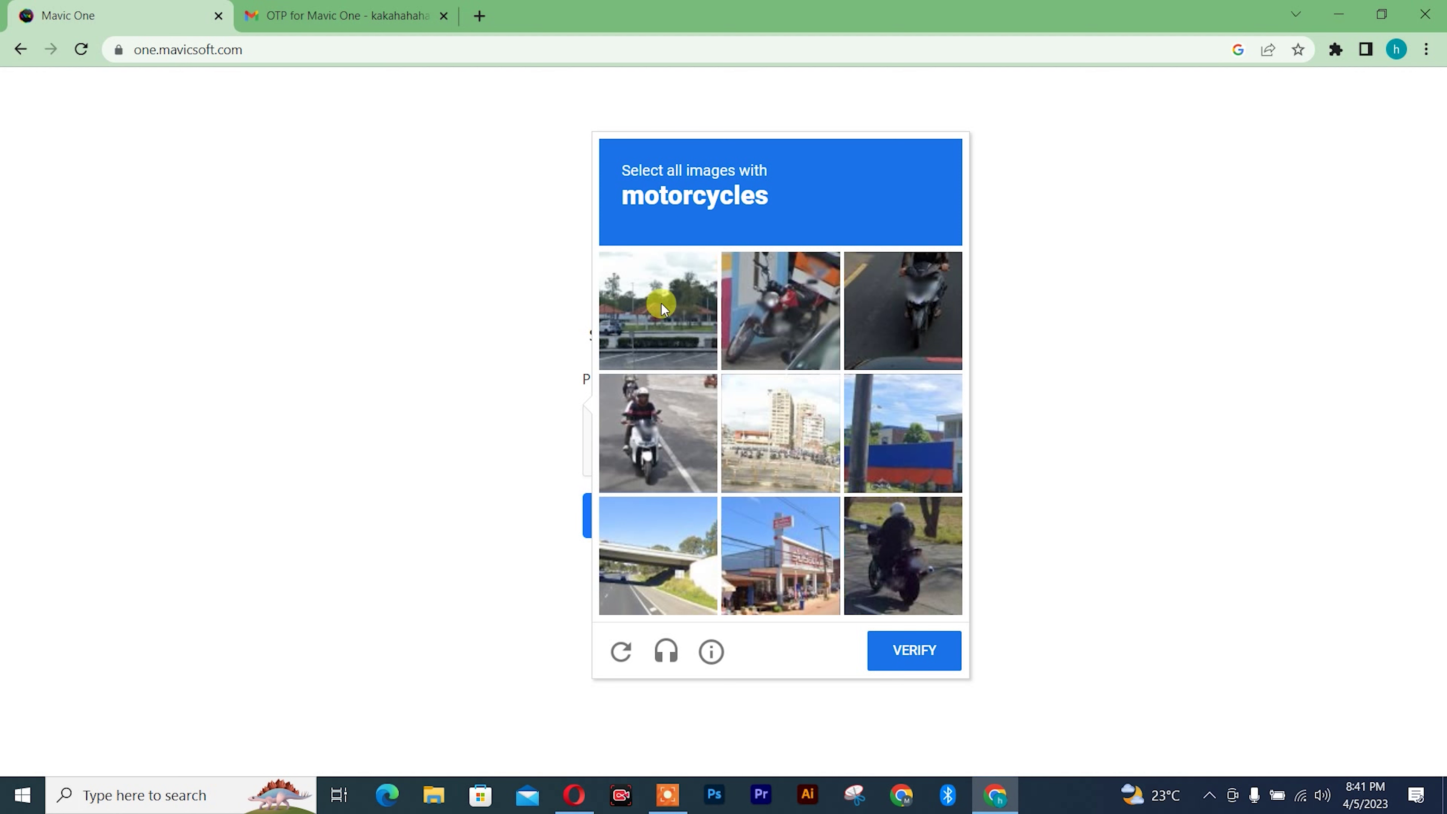
left_click(644, 440)
left_click(905, 536)
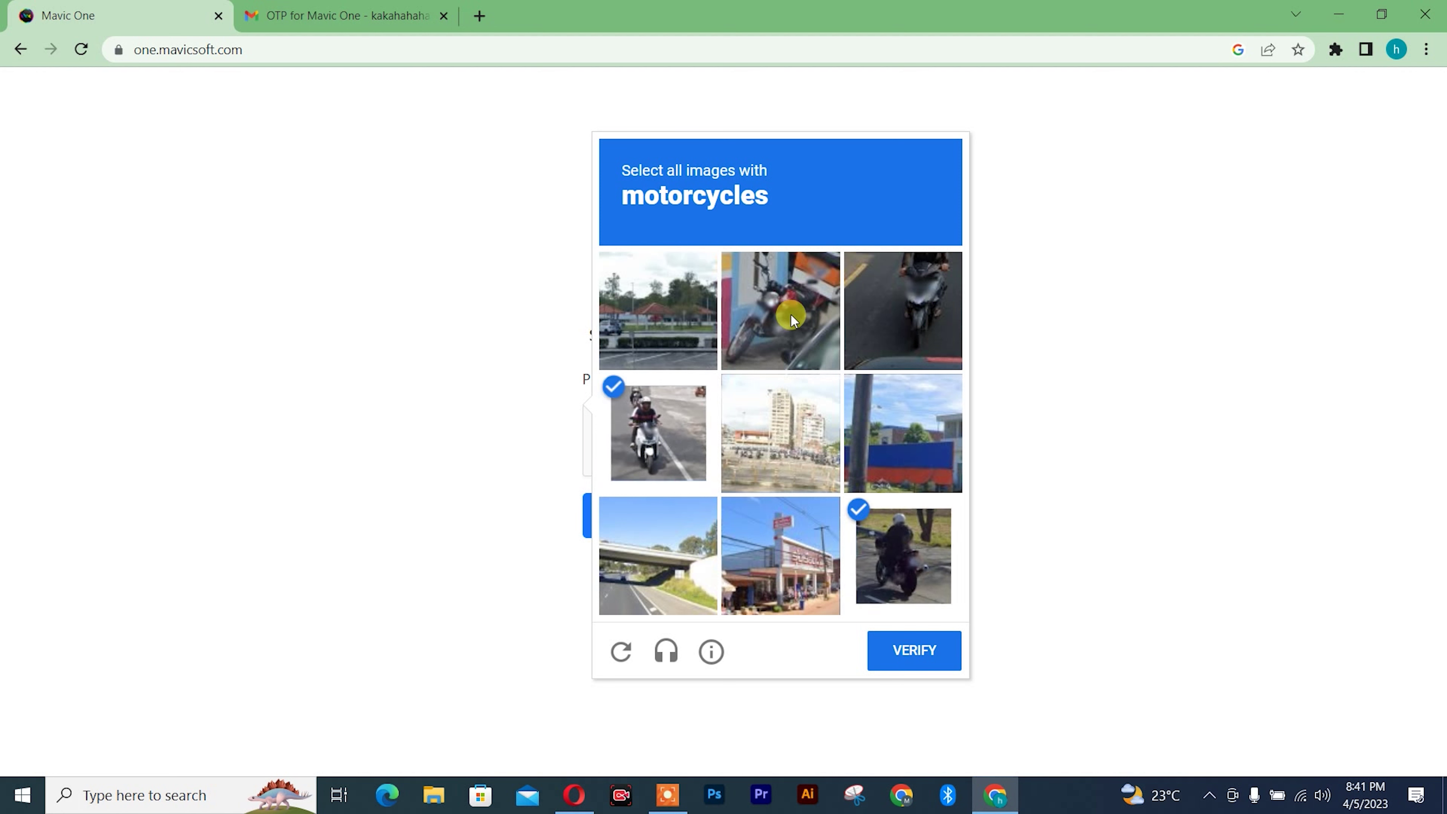
left_click(785, 314)
left_click(901, 318)
left_click(908, 660)
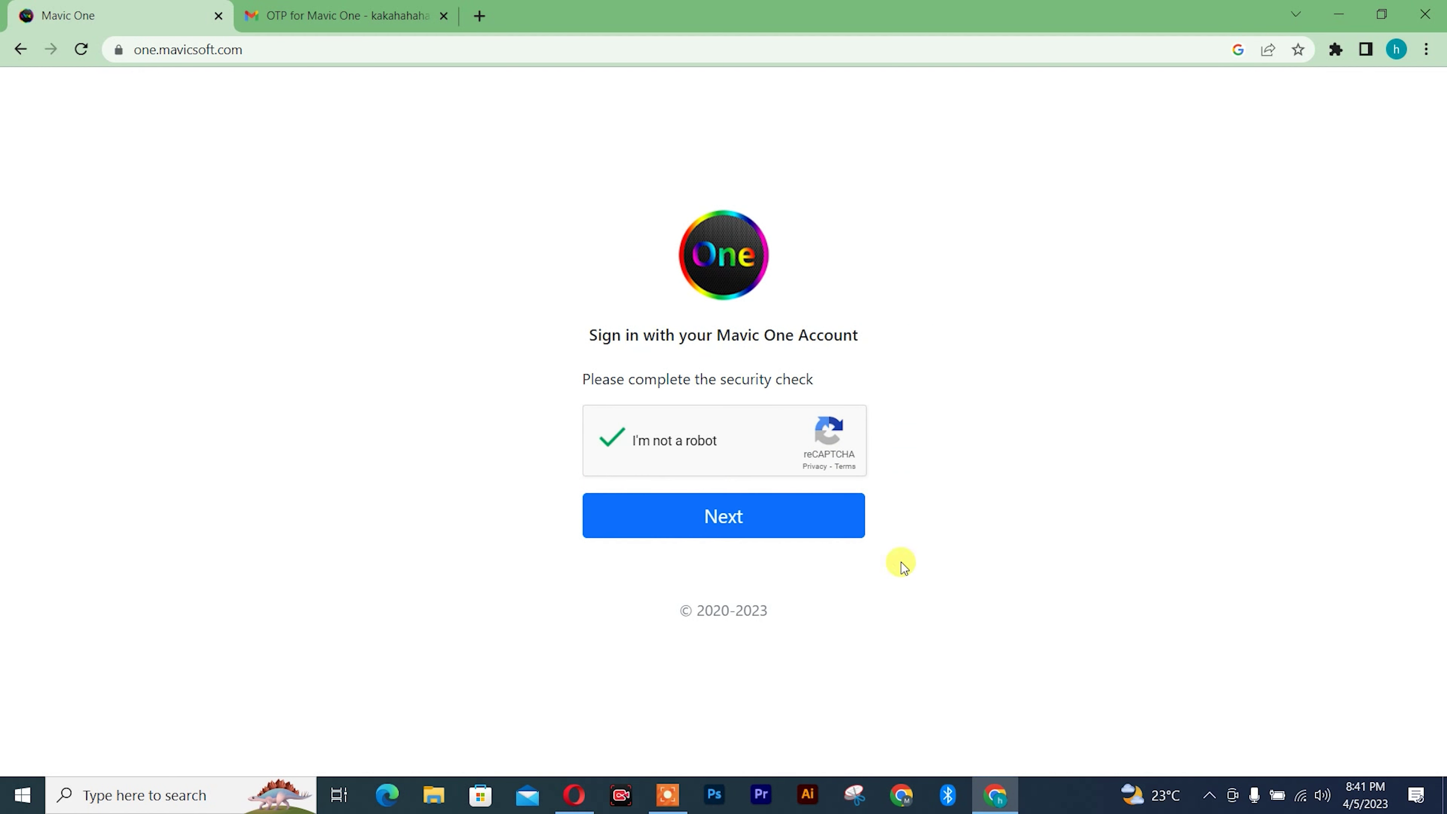
Sign in with the saved account password.
left_click(724, 517)
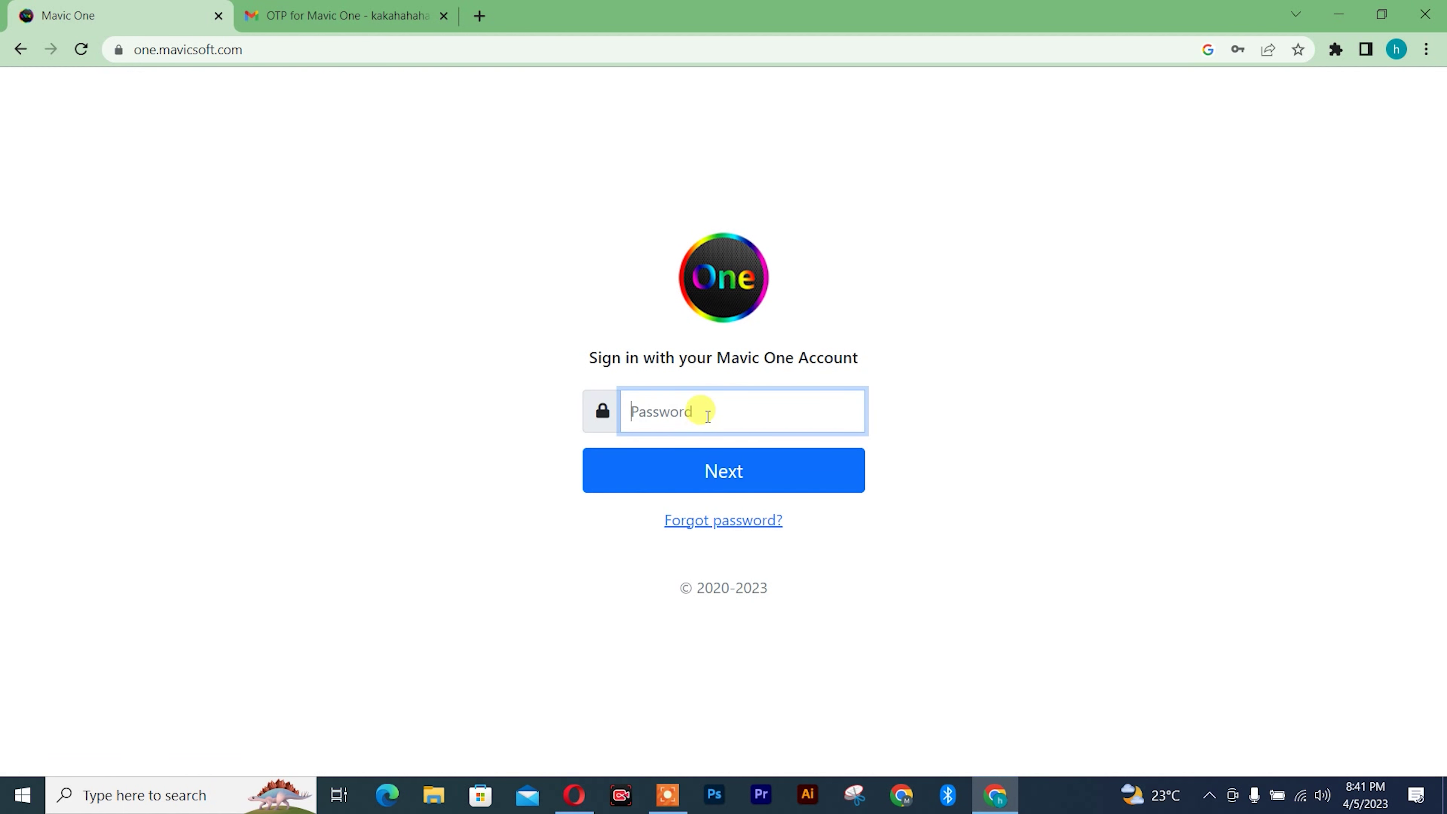
left_click(698, 403)
left_click(738, 456)
left_click(684, 479)
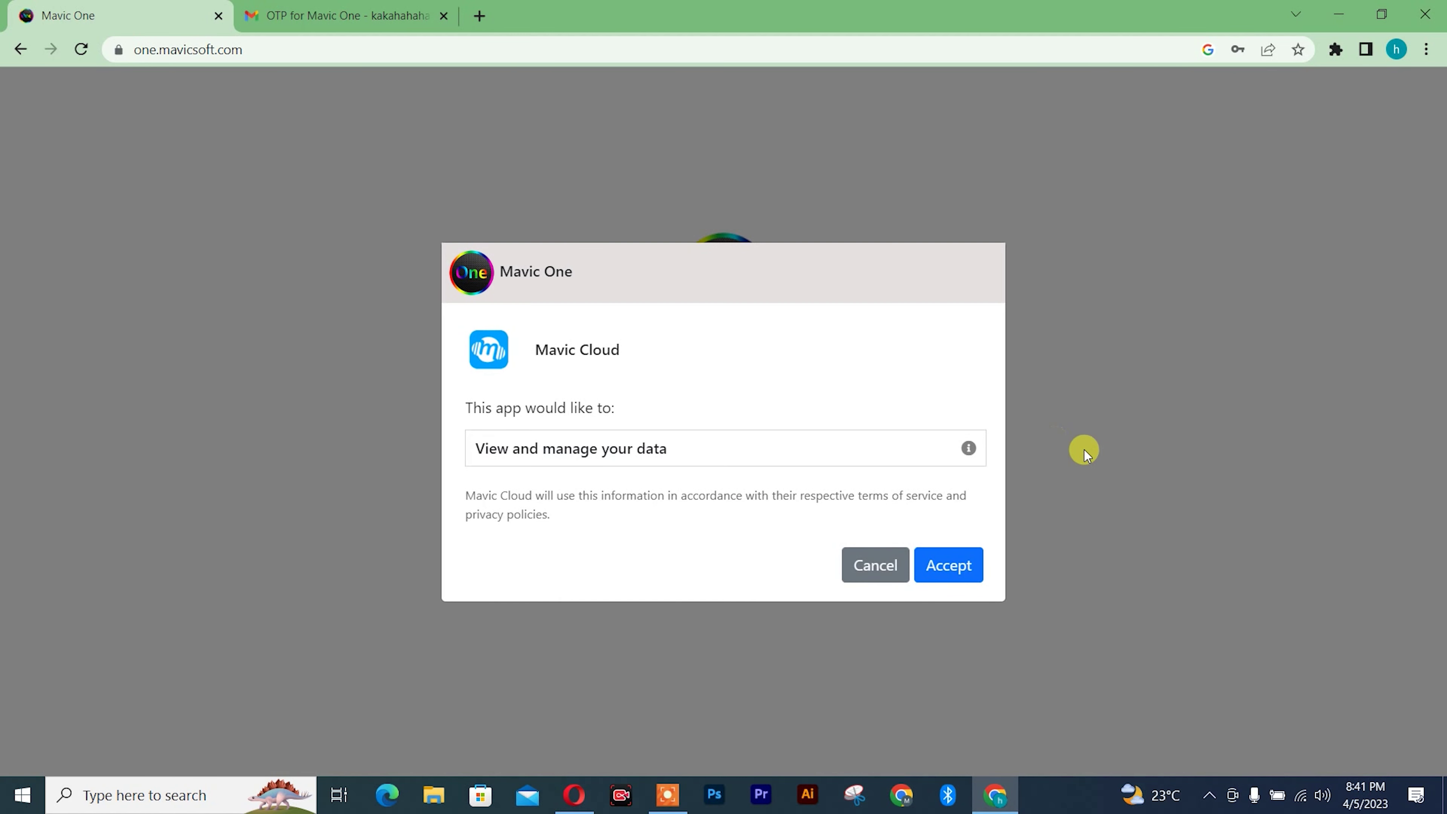
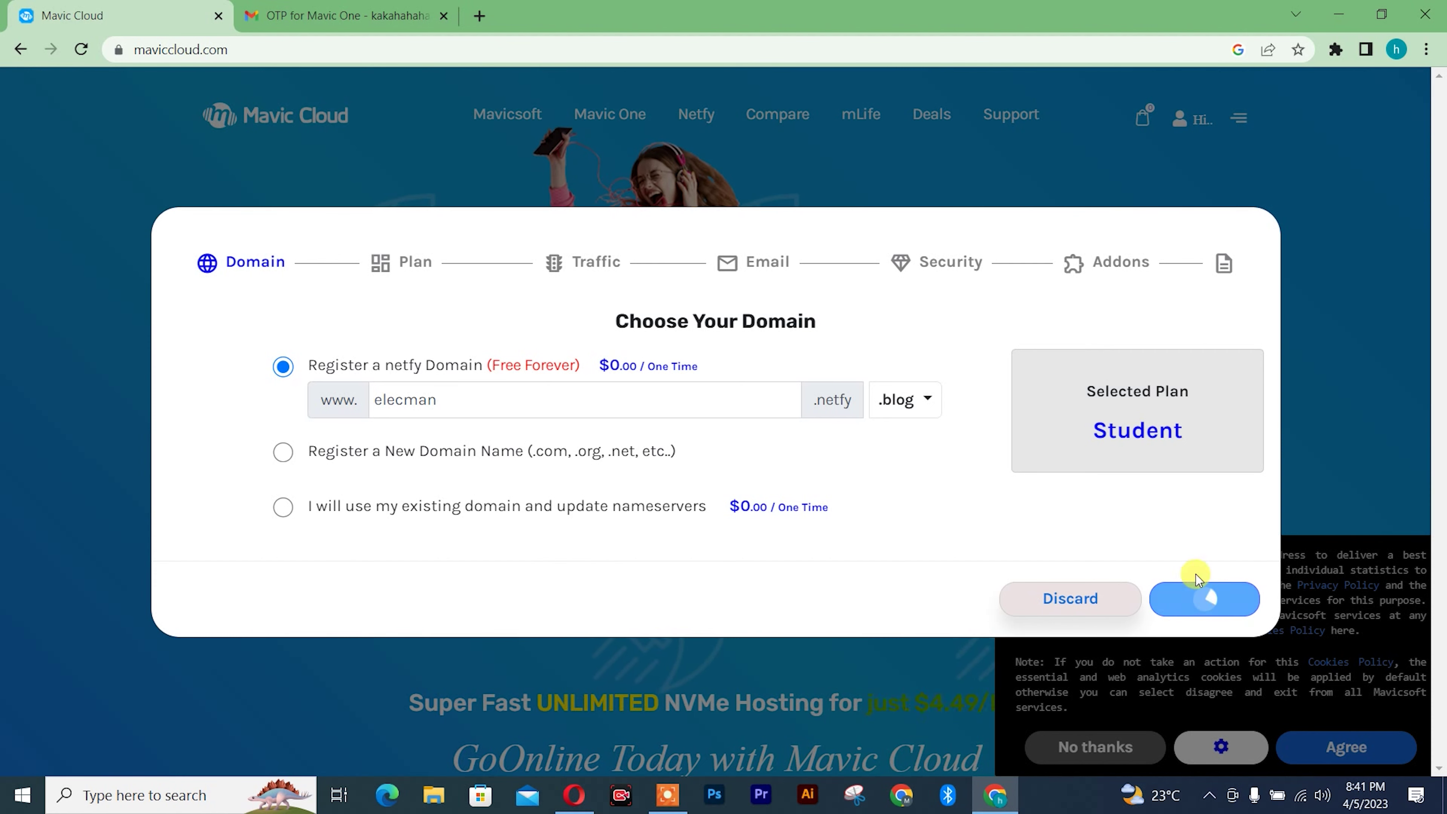
Accept the hosting policy and choose 'I have a Website (HTML/WordPress)' to reach the Traffic step.
scroll(888, 436, "down", 15)
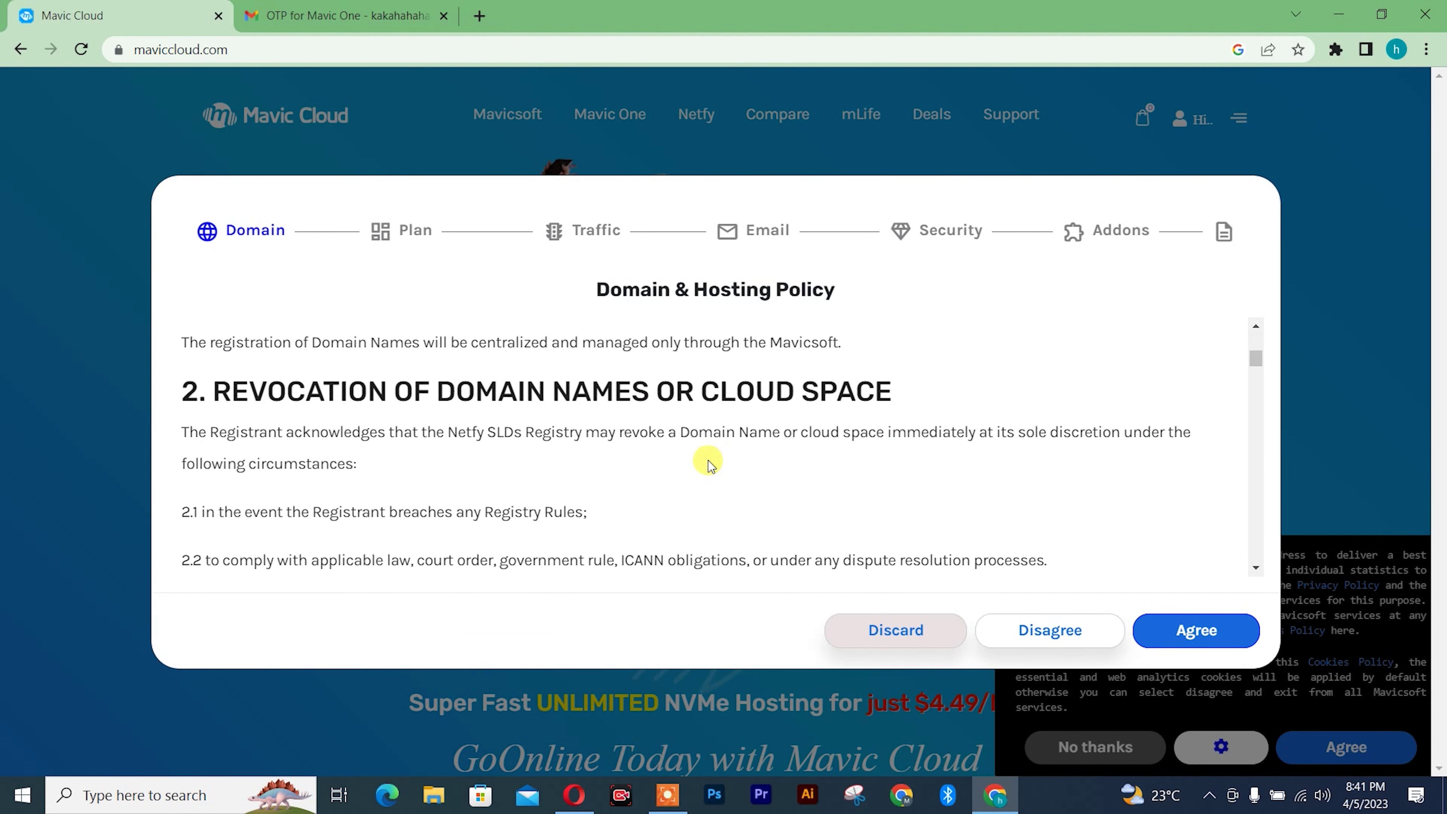
scroll(709, 462, "down", 20)
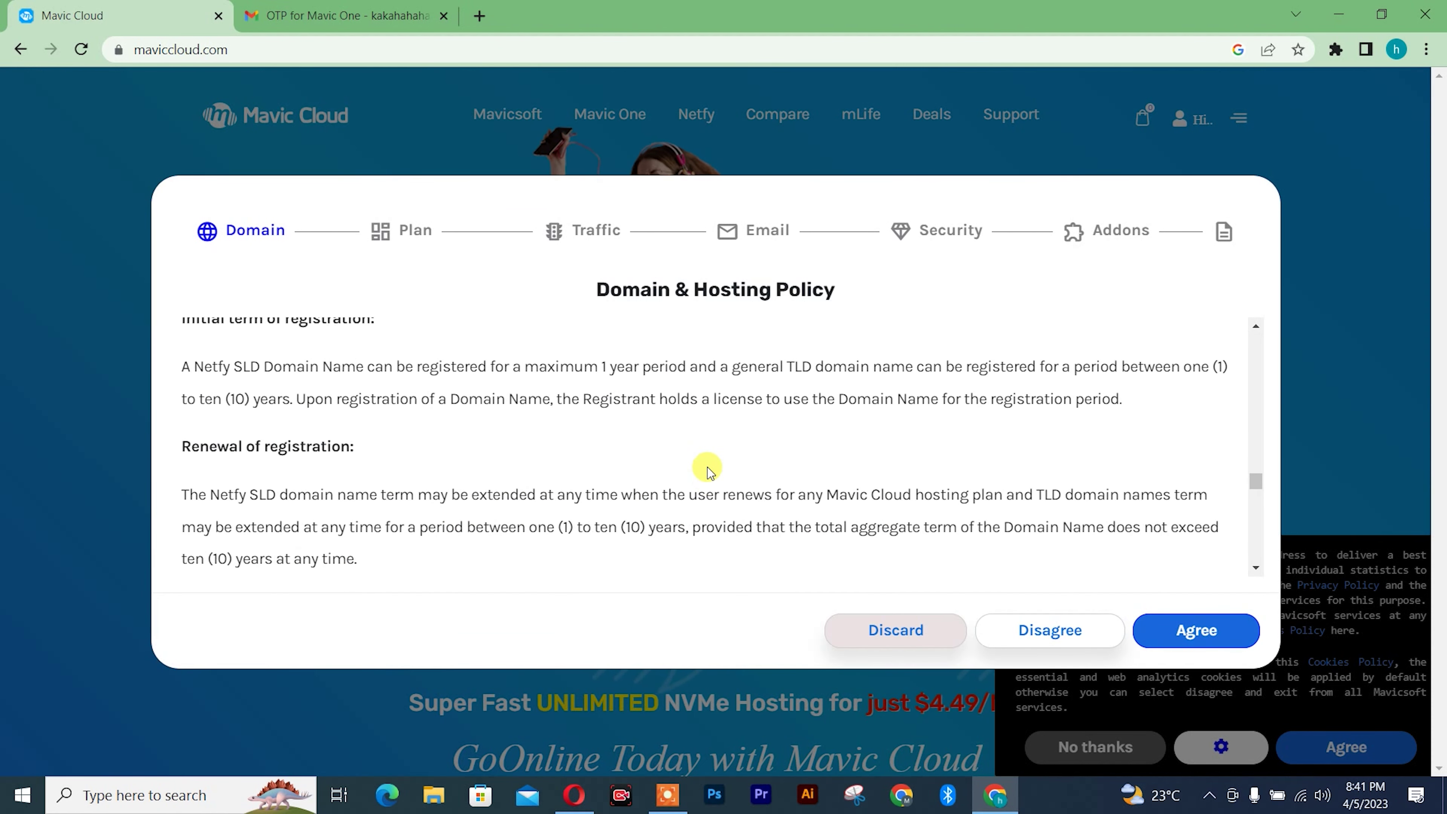
left_click(1203, 631)
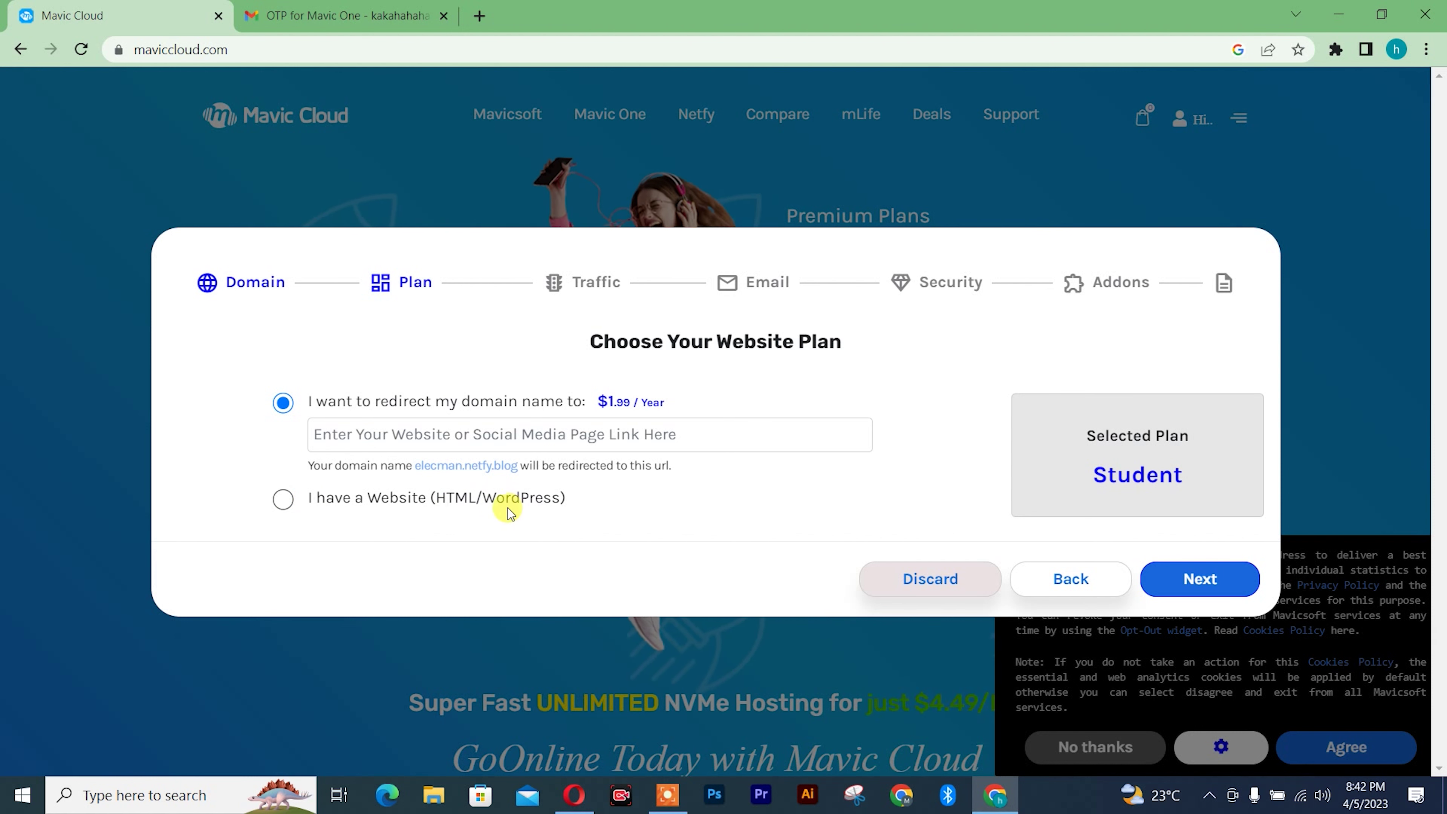
left_click(284, 500)
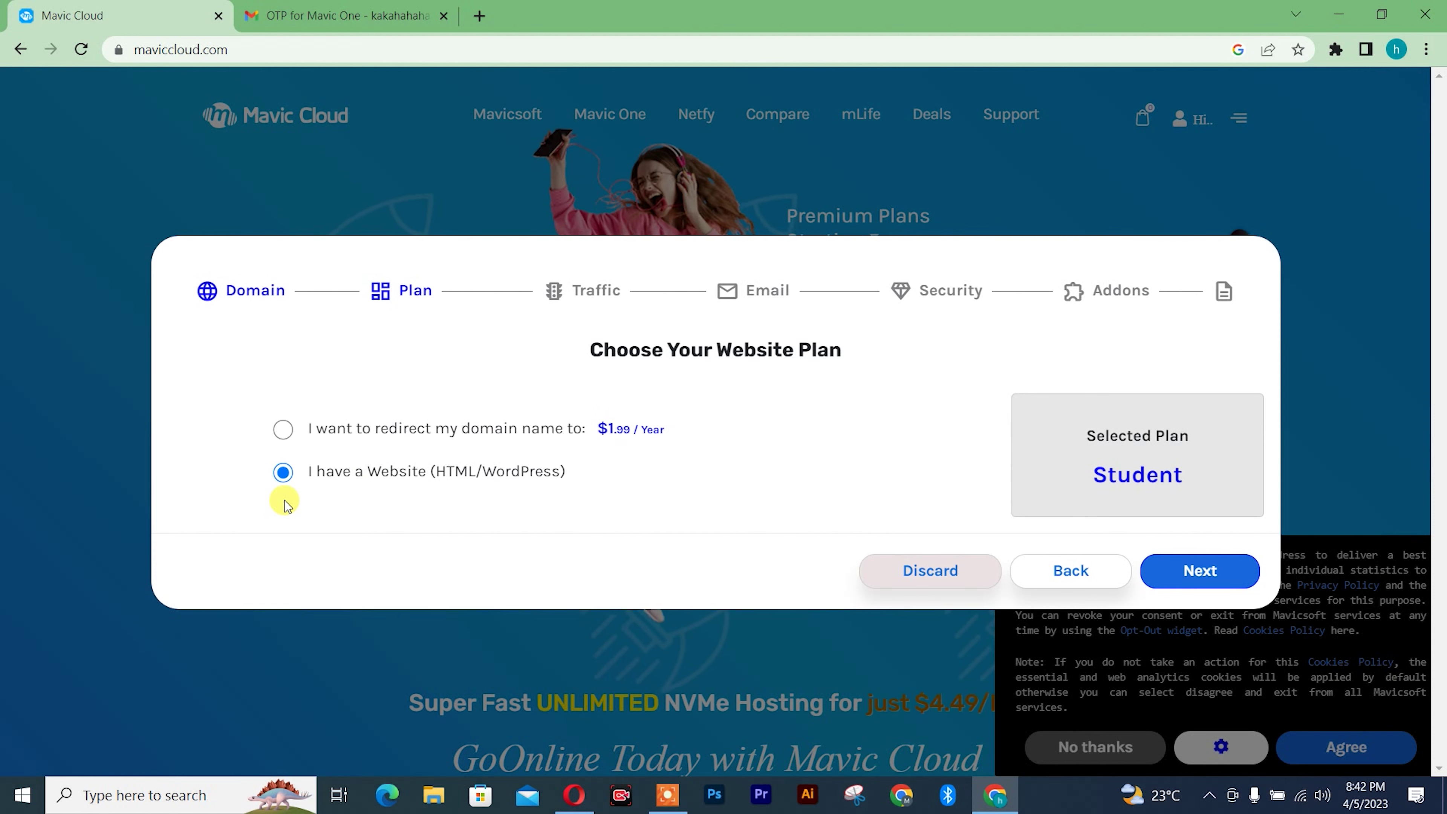
left_click(1207, 580)
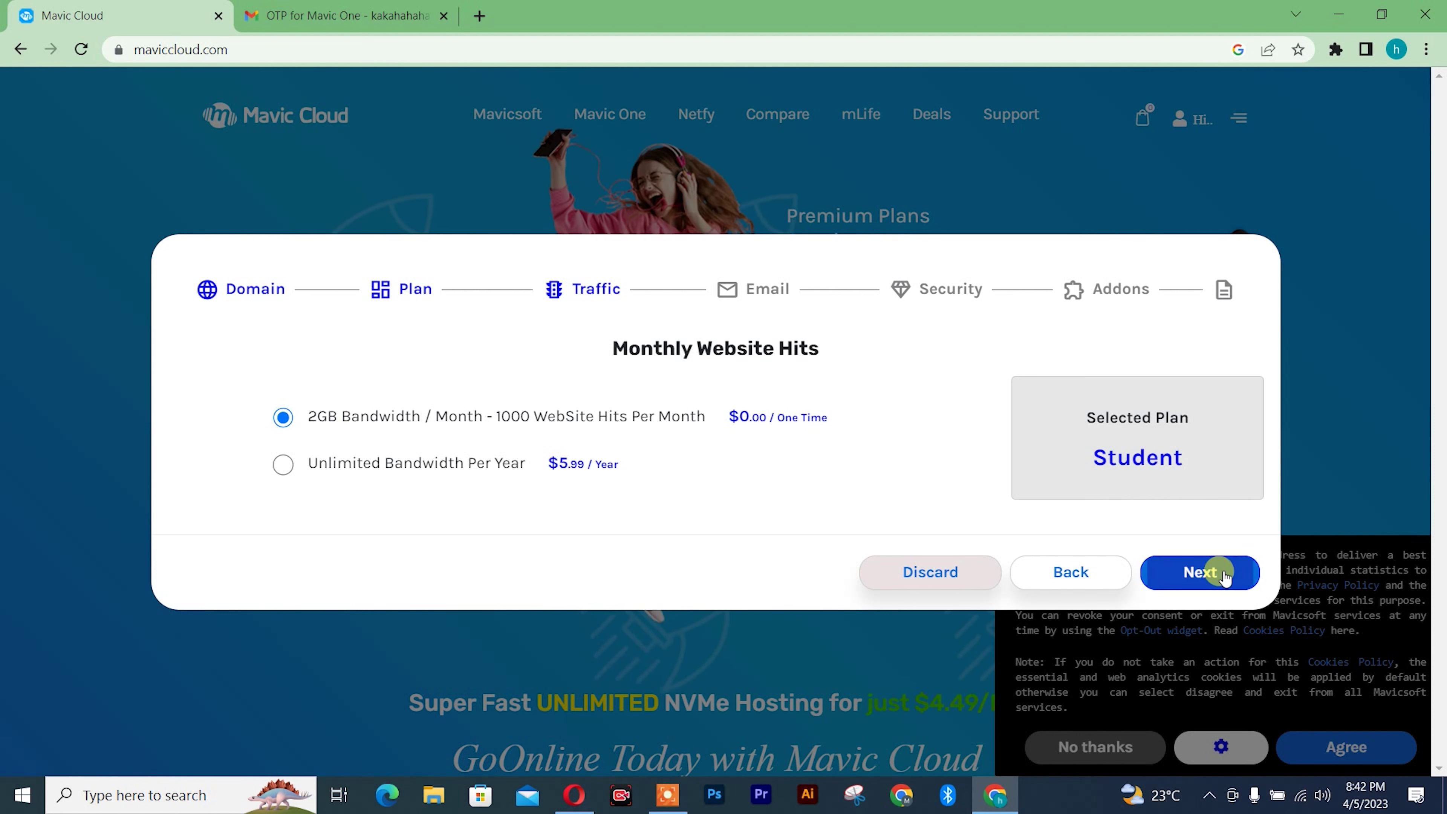
Keep the free 2GB bandwidth, decline a business email, and skip e-commerce features and additional services.
left_click(1202, 572)
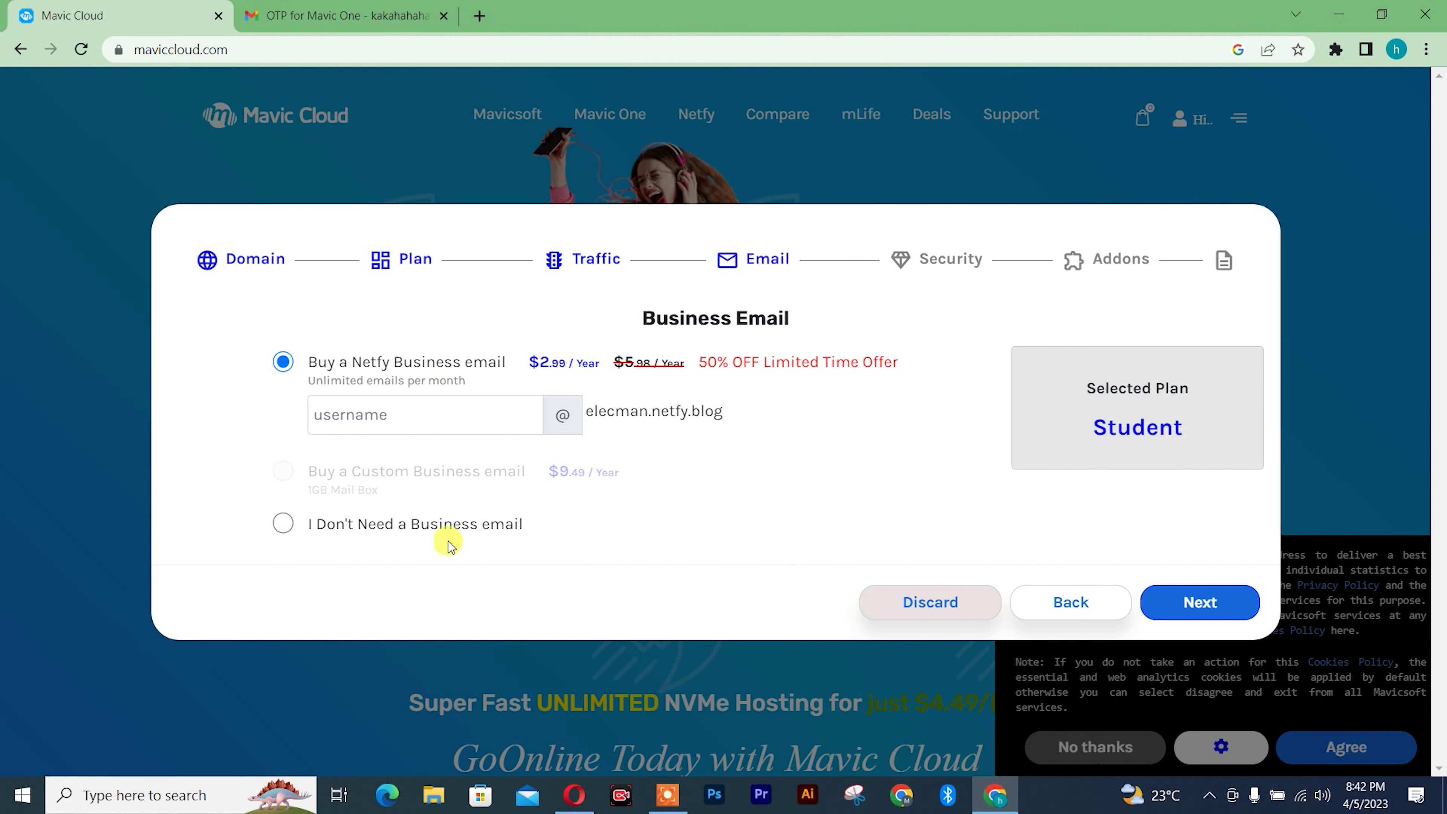
left_click(282, 526)
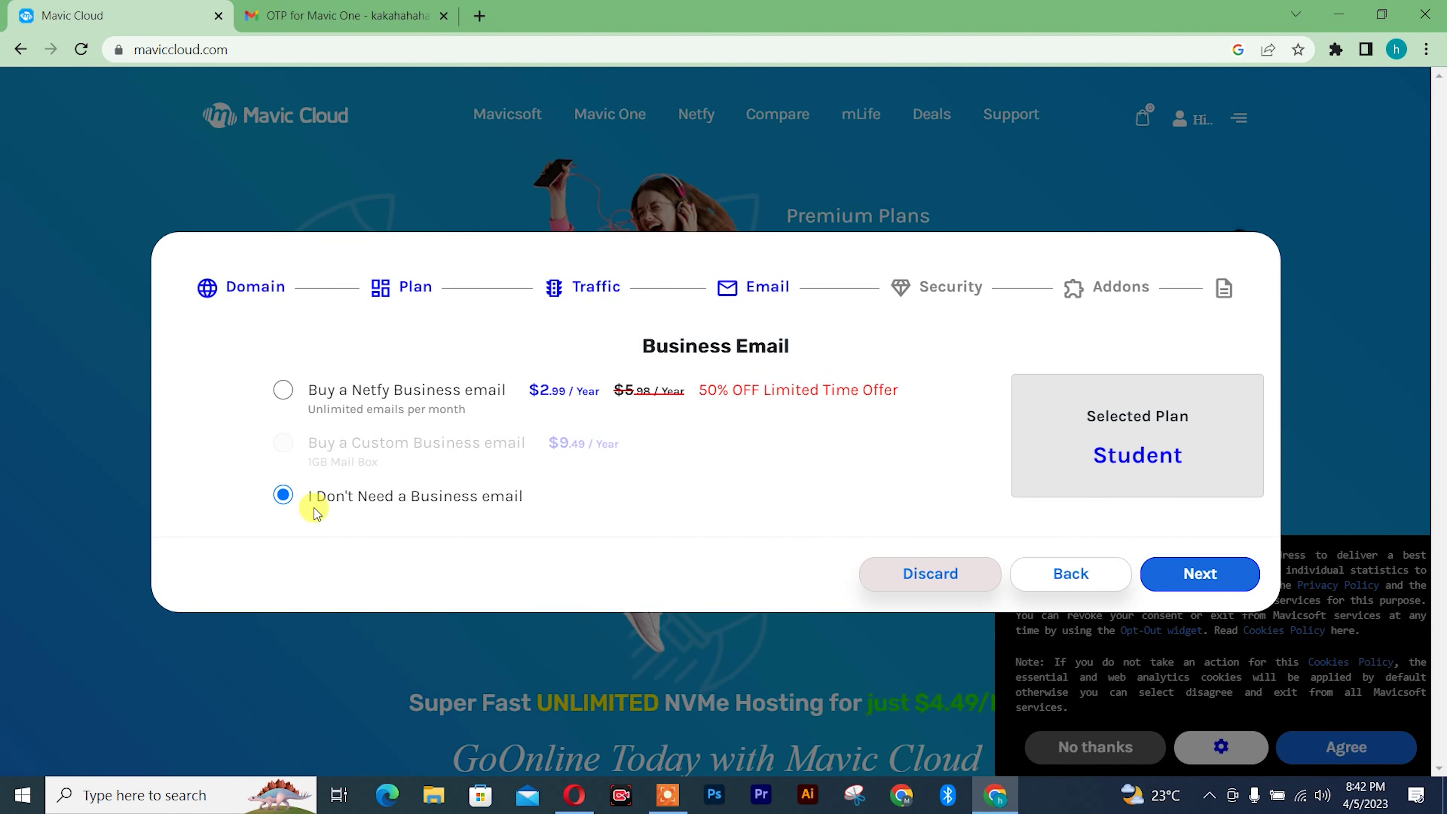
left_click(1201, 576)
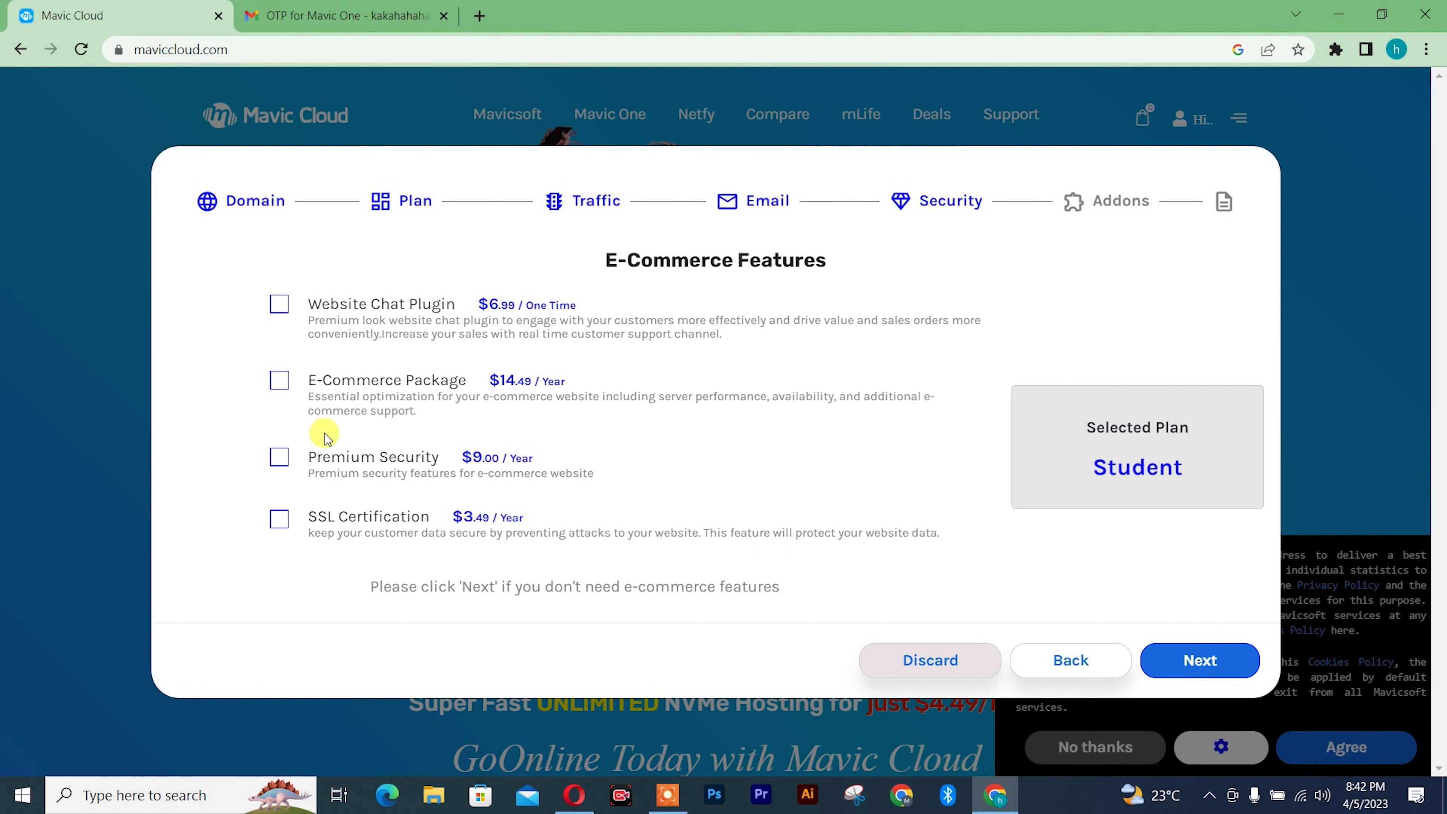
left_click(1201, 666)
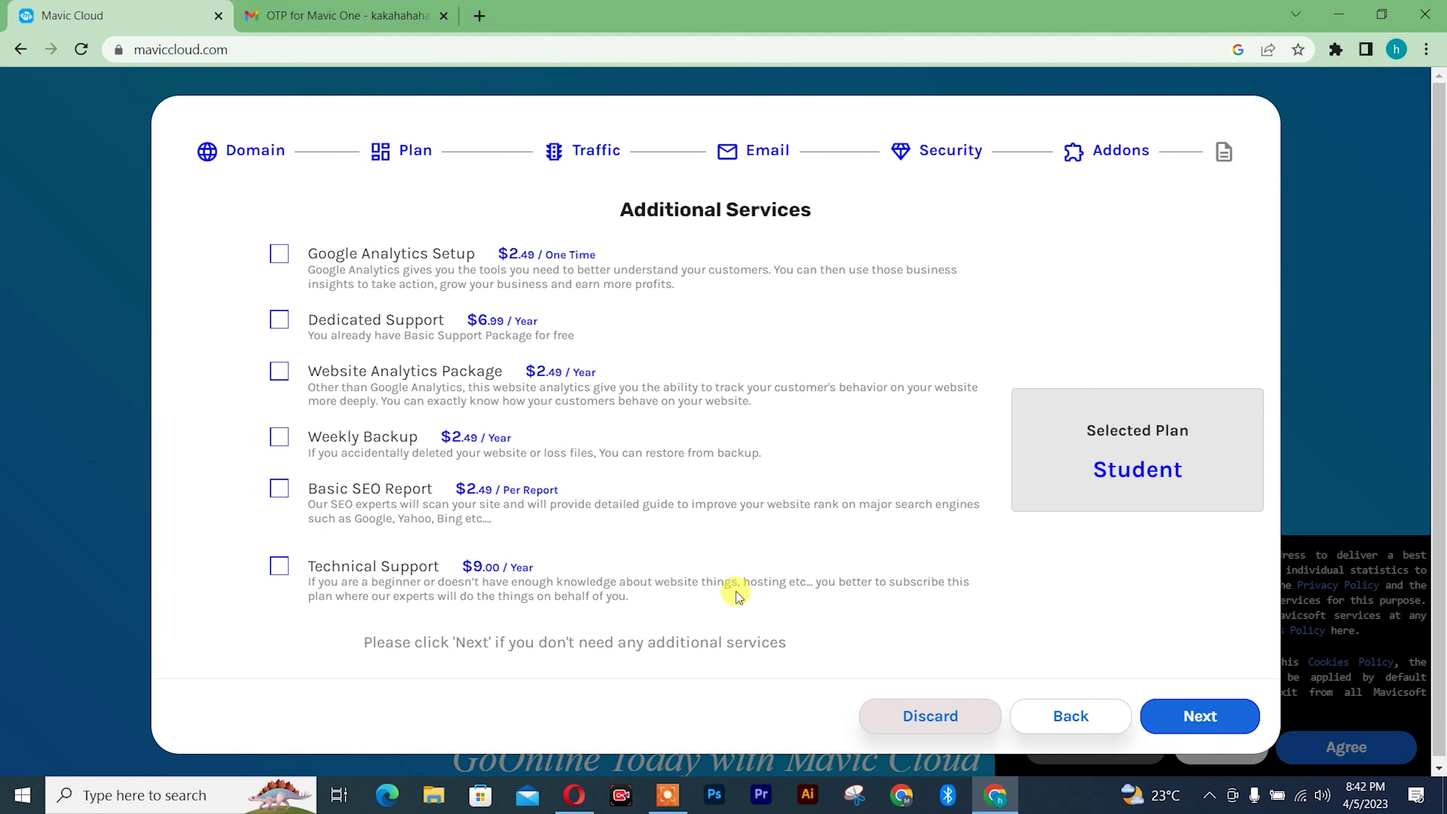
left_click(1203, 717)
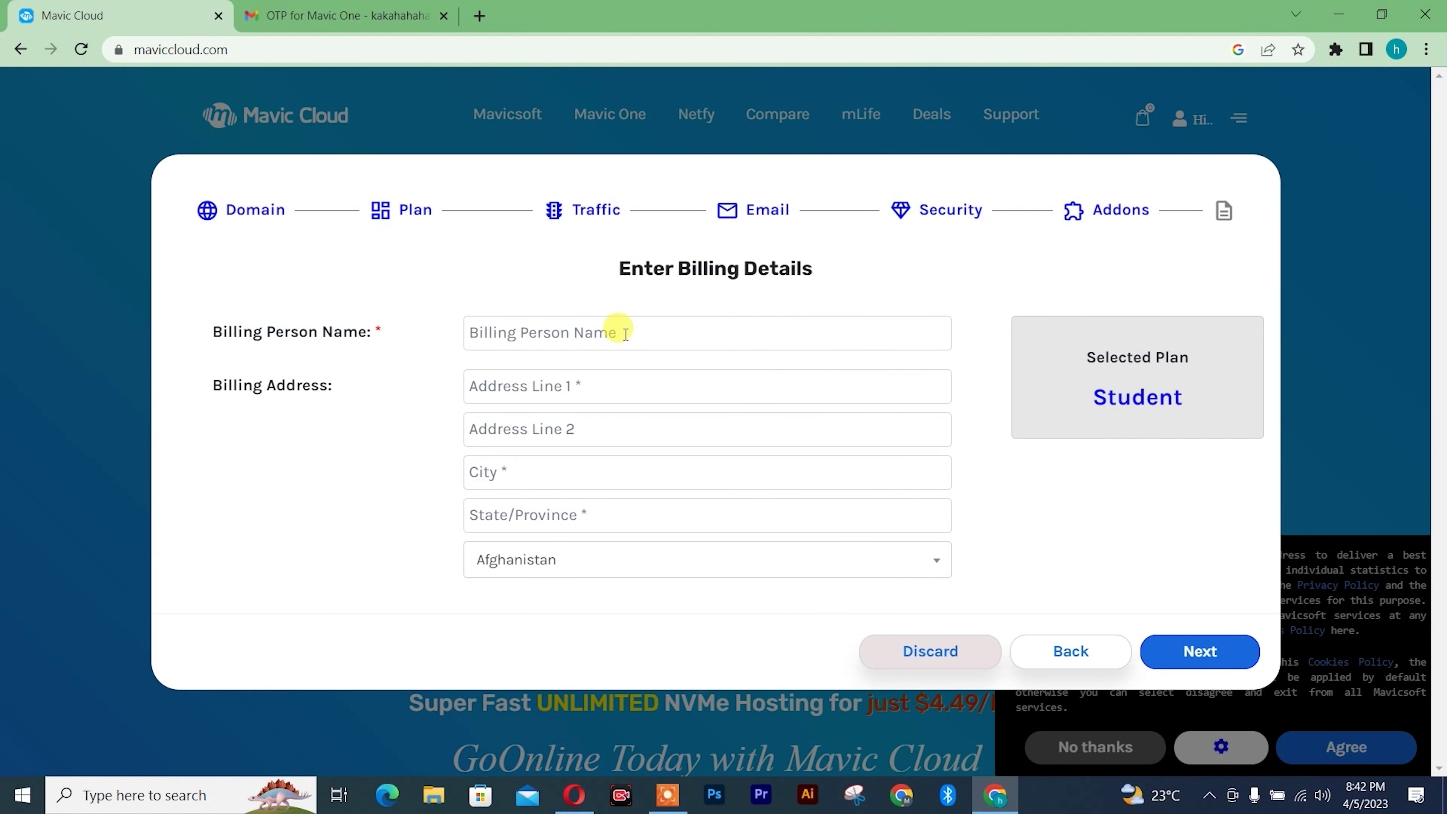
Enter the billing person's name and address line 1, and copy the town name into City.
left_click(625, 334)
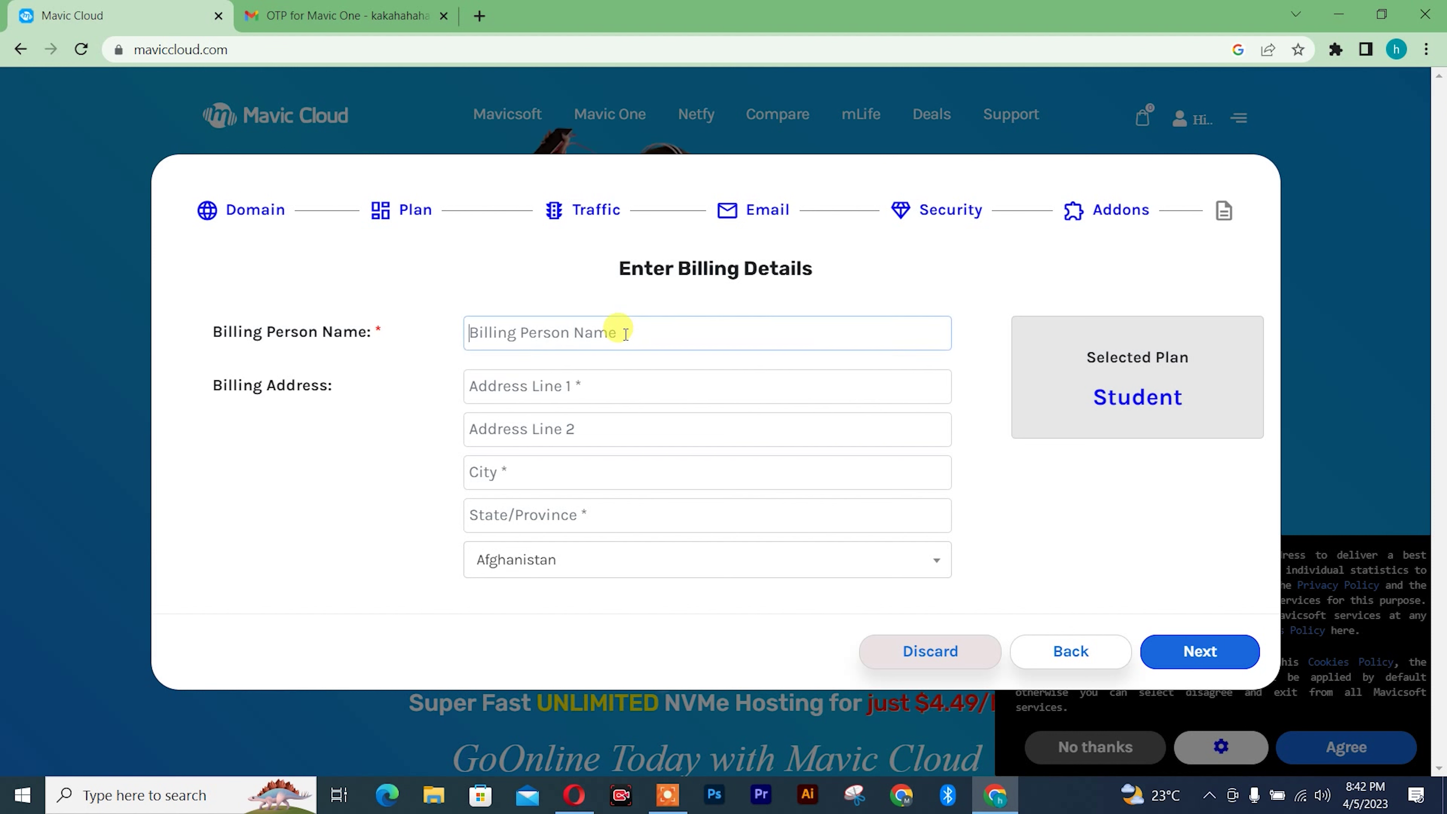
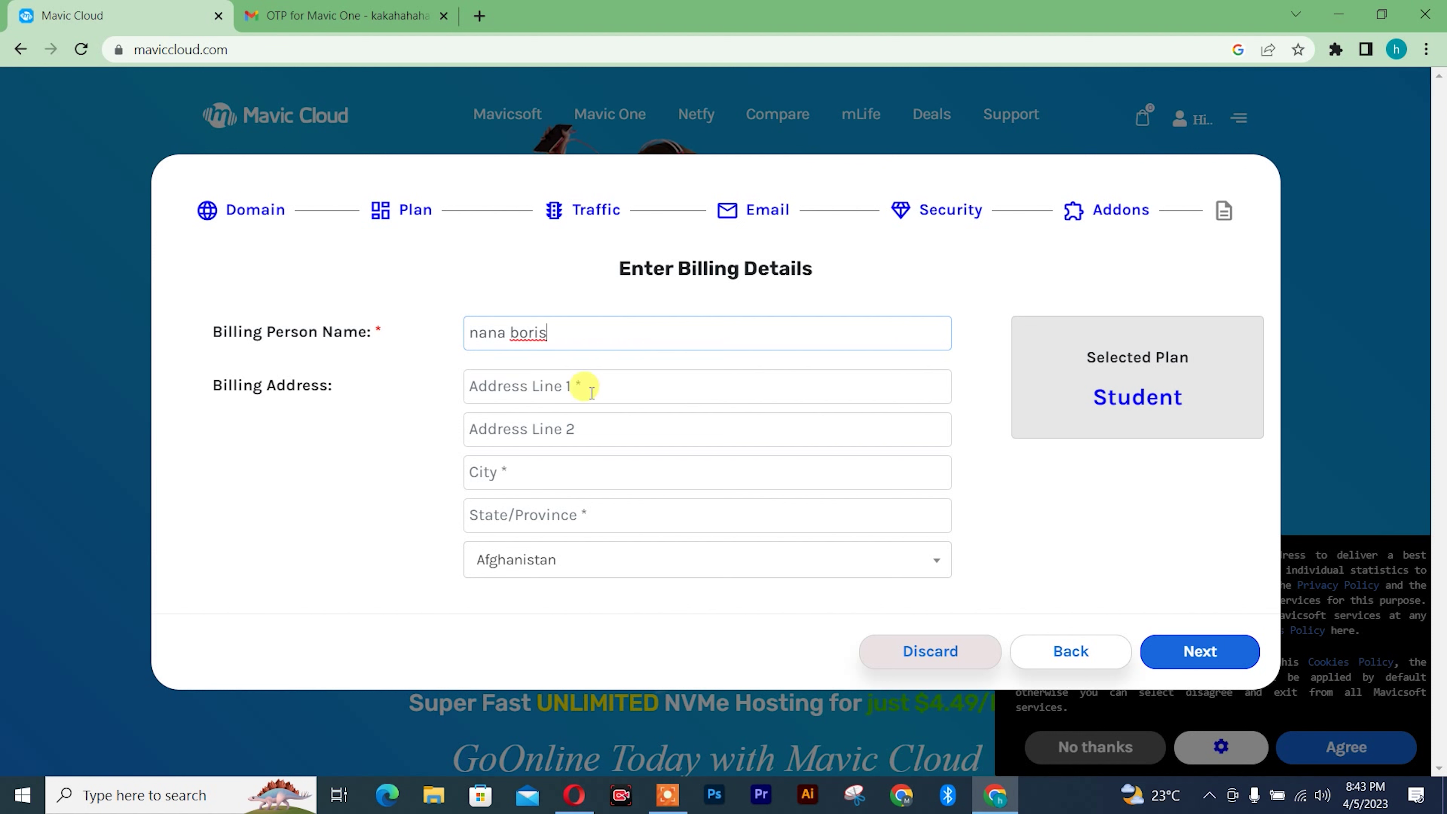
left_click(591, 393)
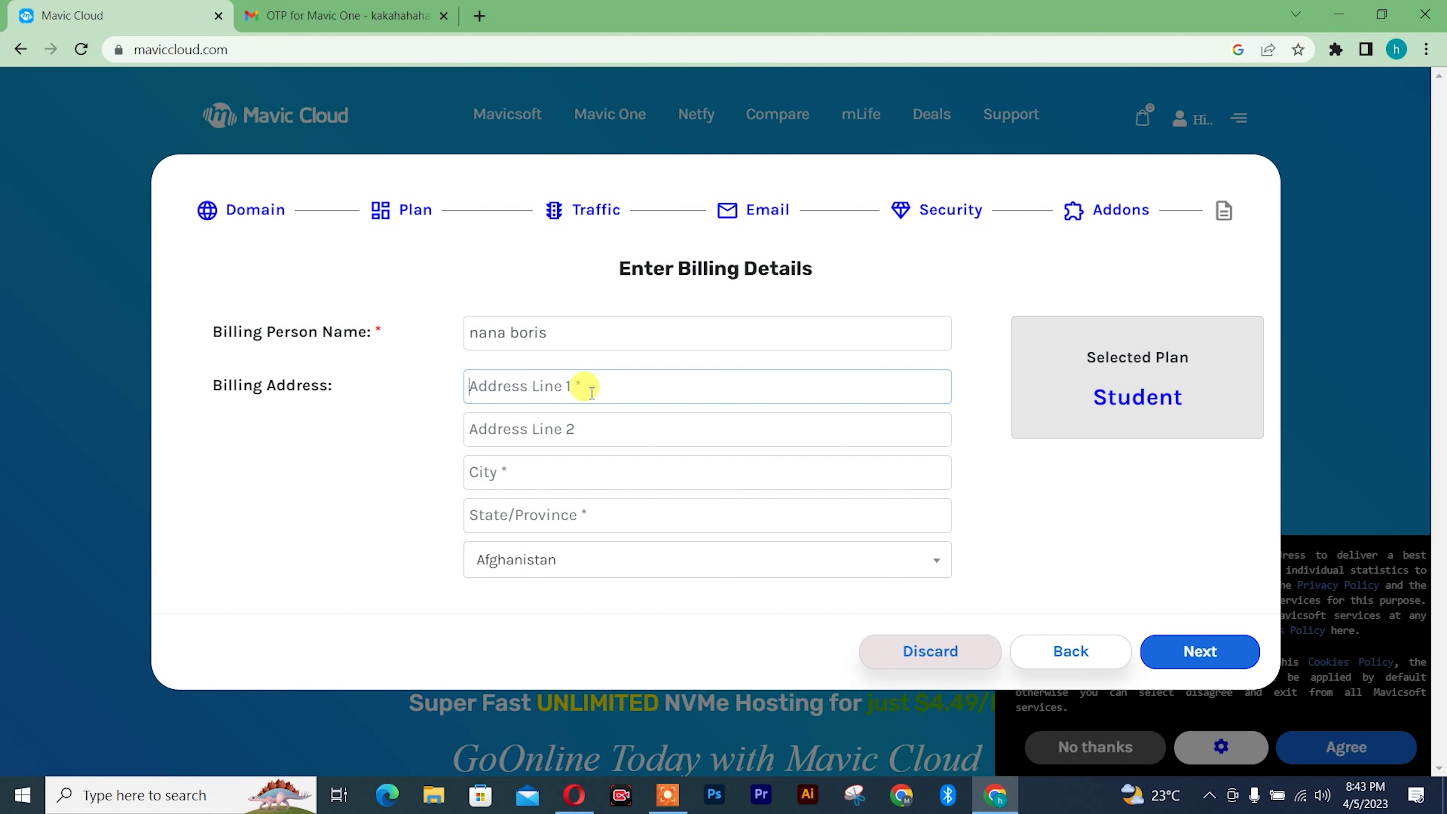
type("douala")
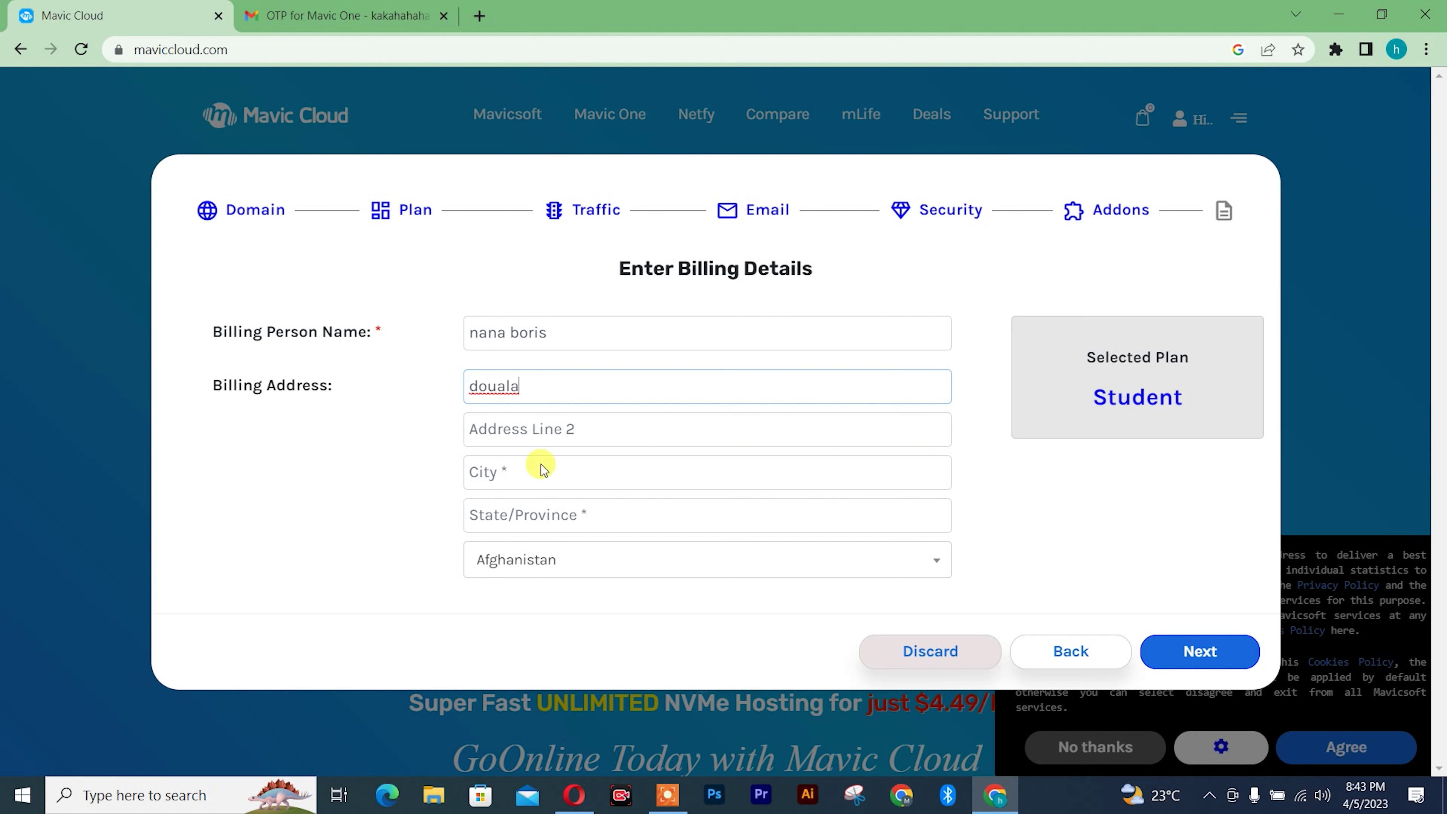
double_click(548, 399)
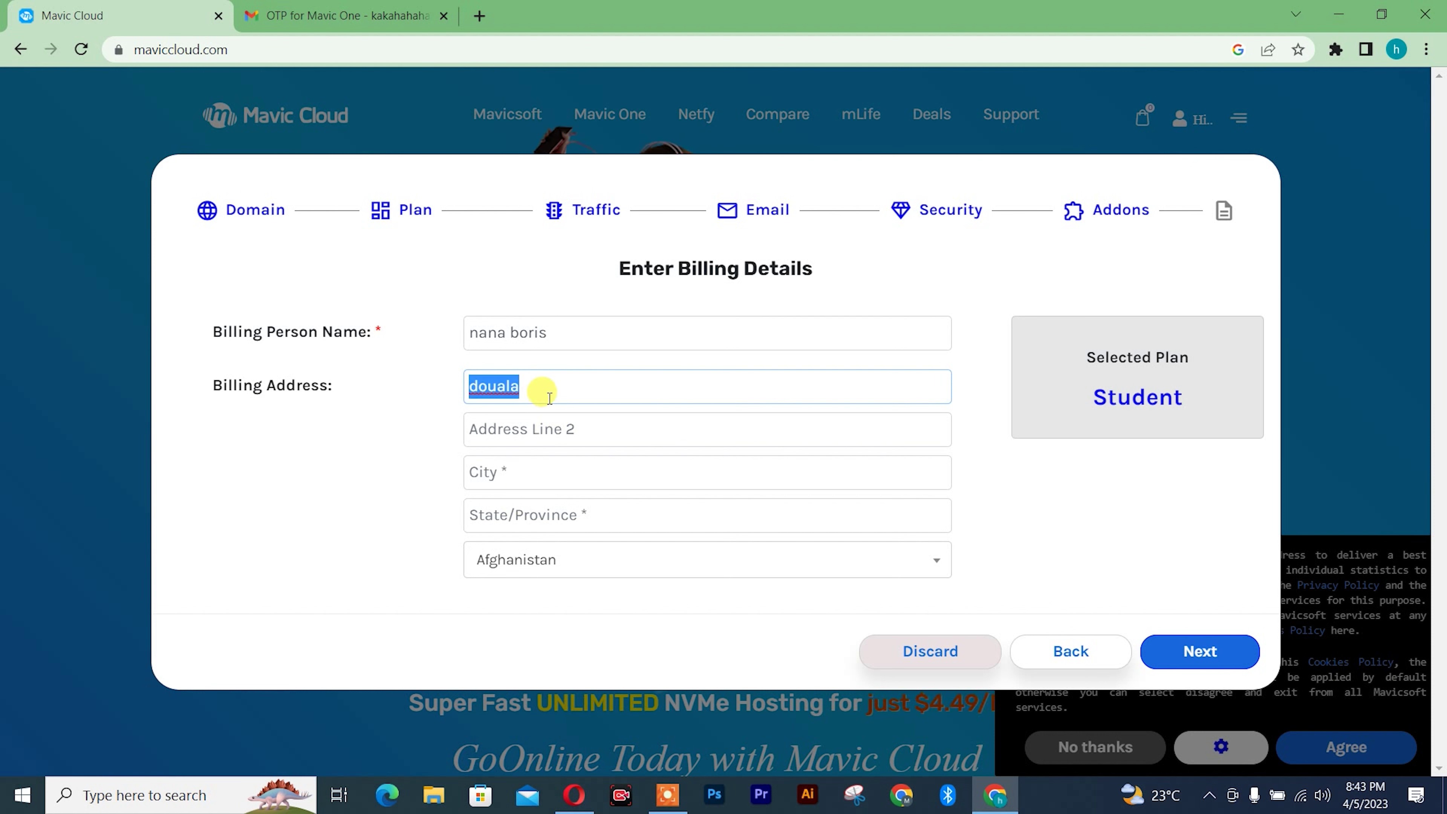
key("ctrl+c")
left_click(494, 463)
key("ctrl+v")
double_click(523, 397)
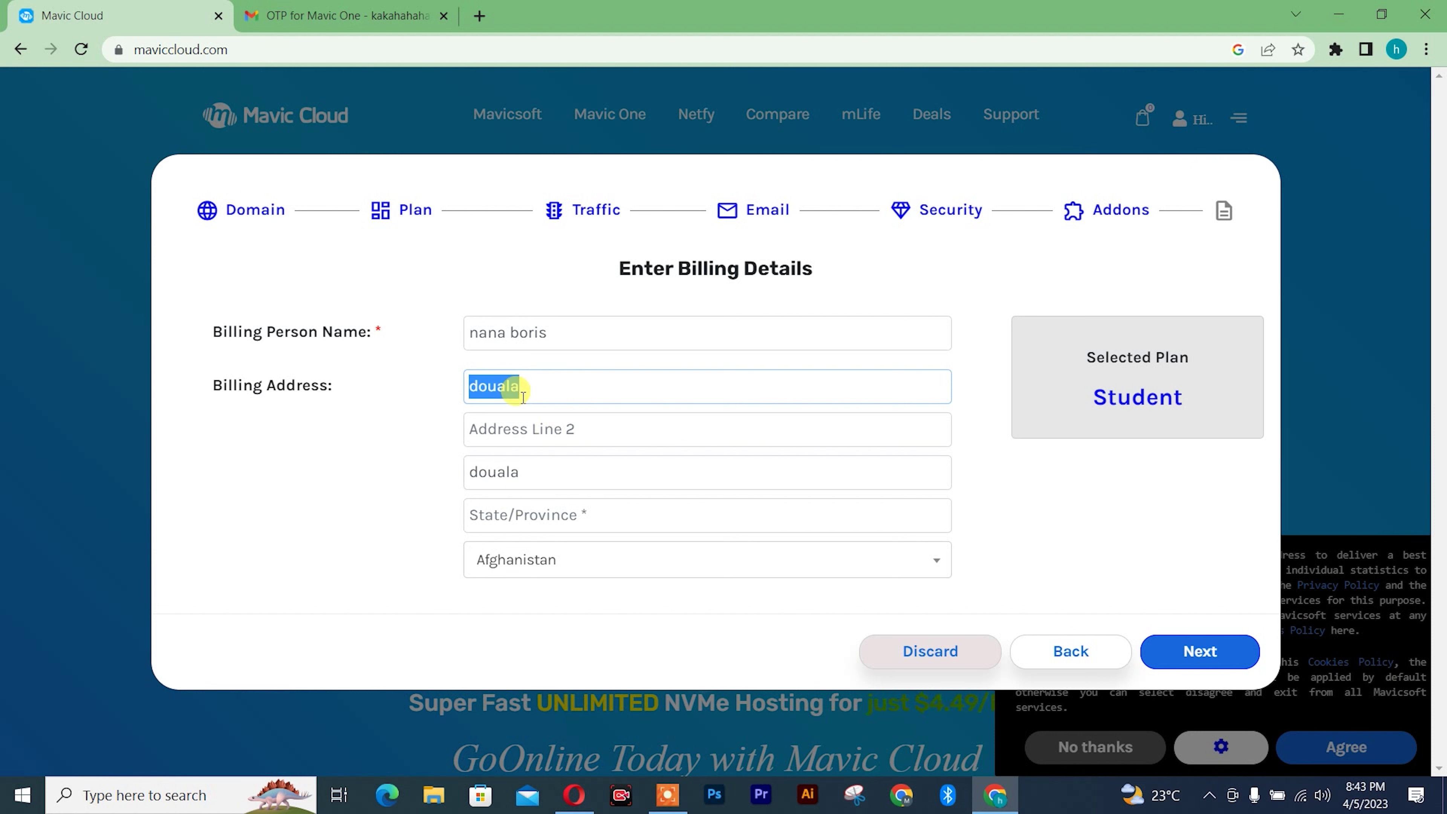
type("al")
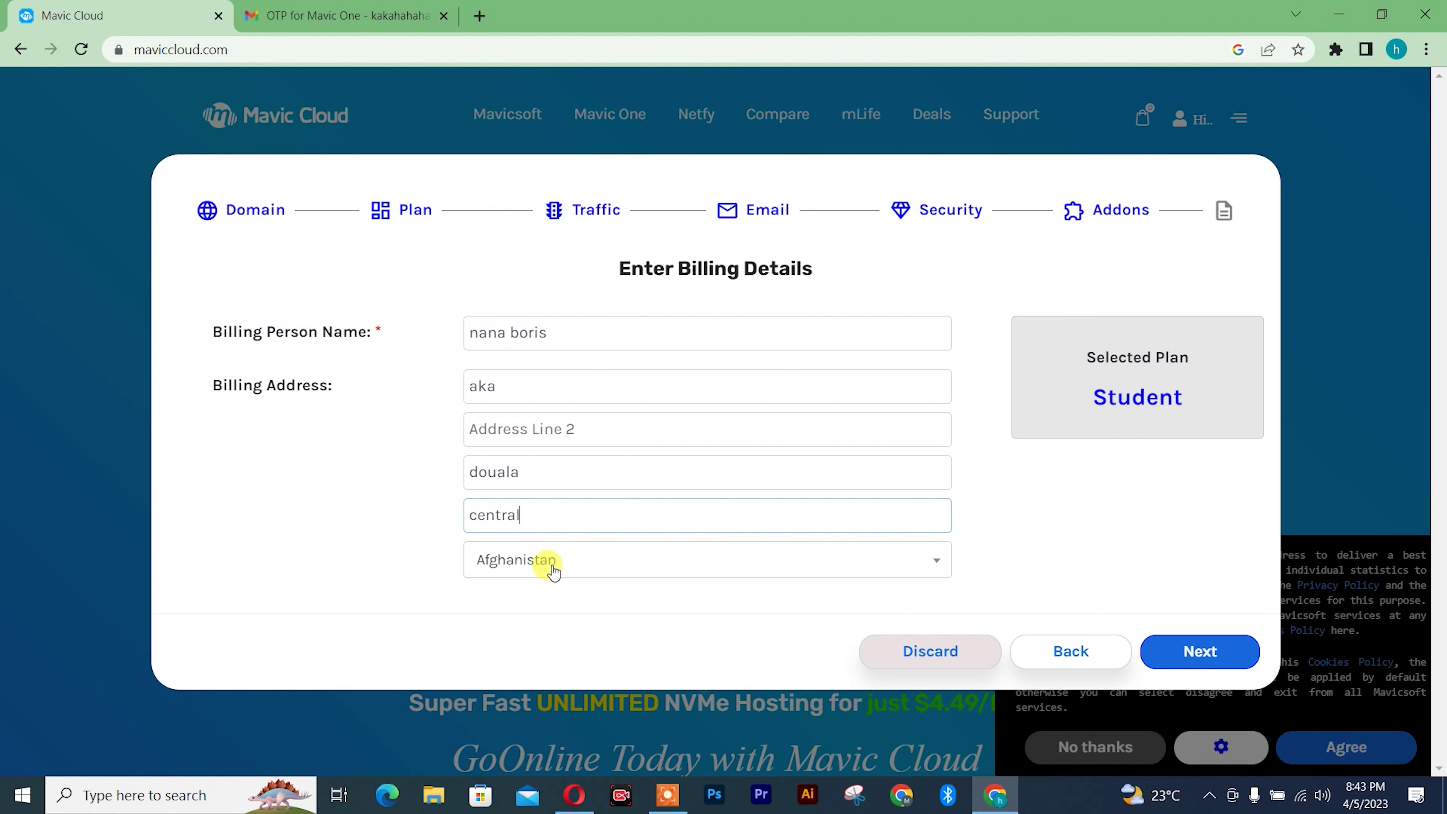
Set Cameroon as the billing country and submit the billing details.
left_click(552, 570)
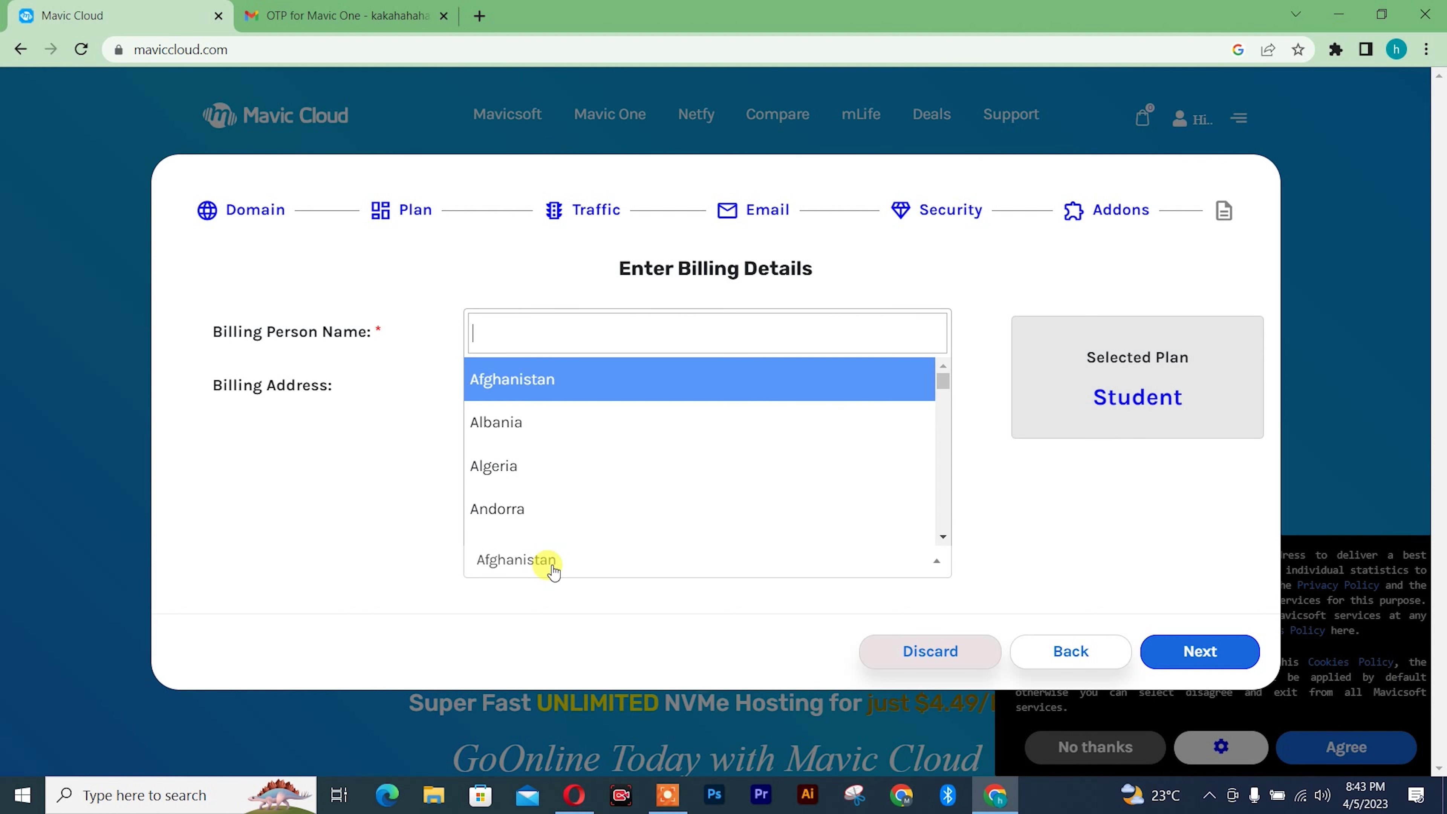
type("ca")
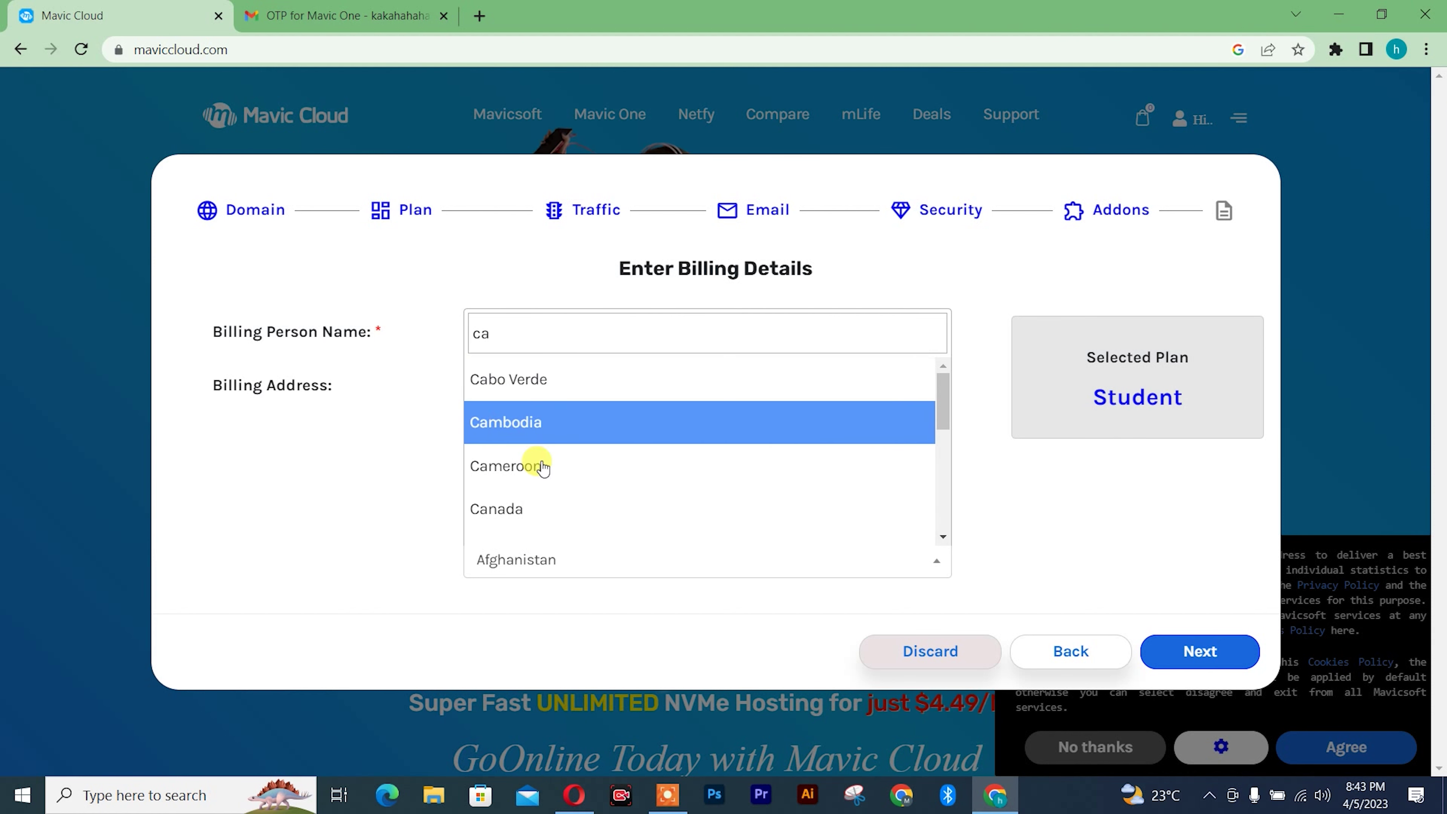
left_click(539, 467)
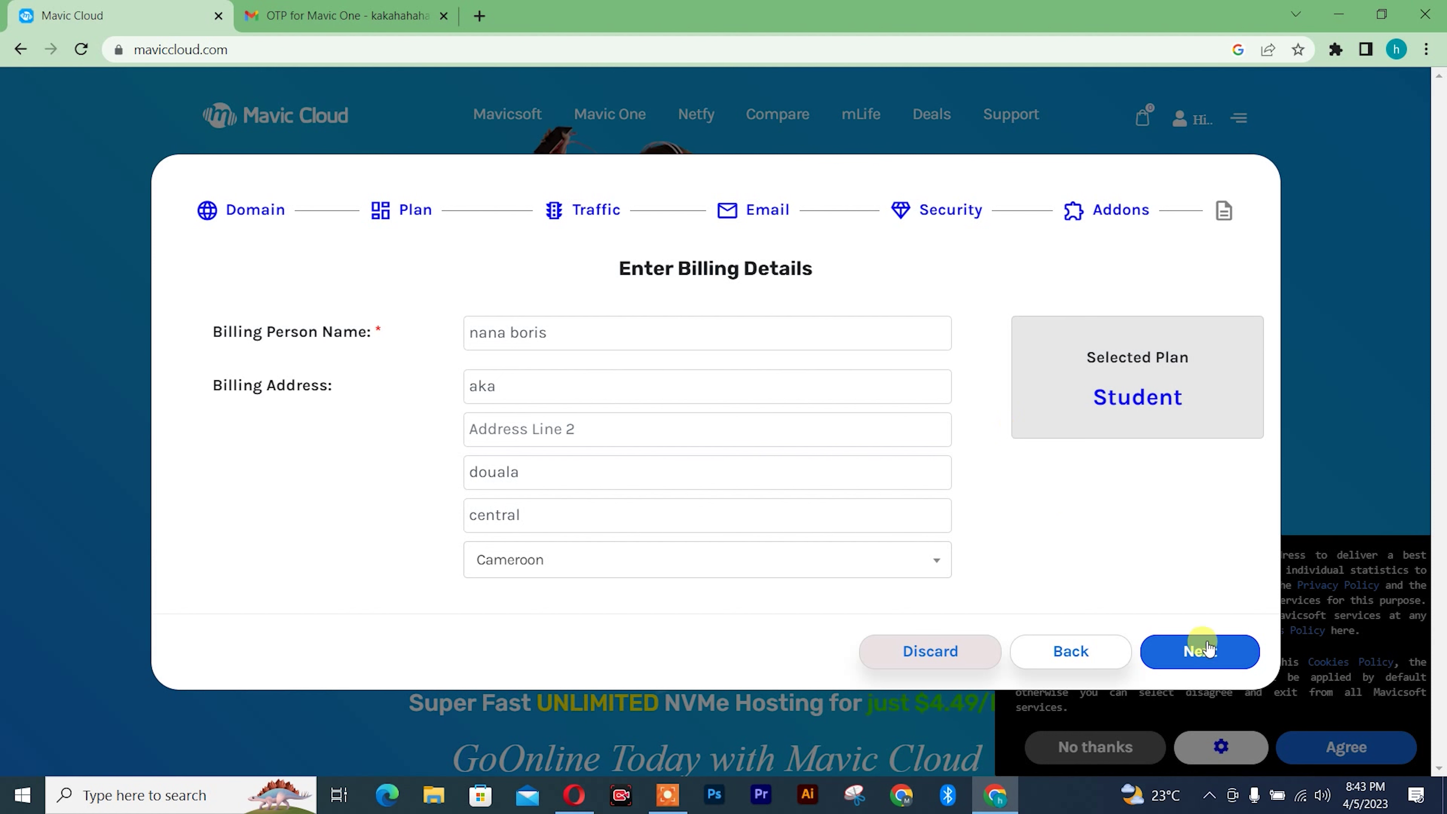
left_click(1200, 653)
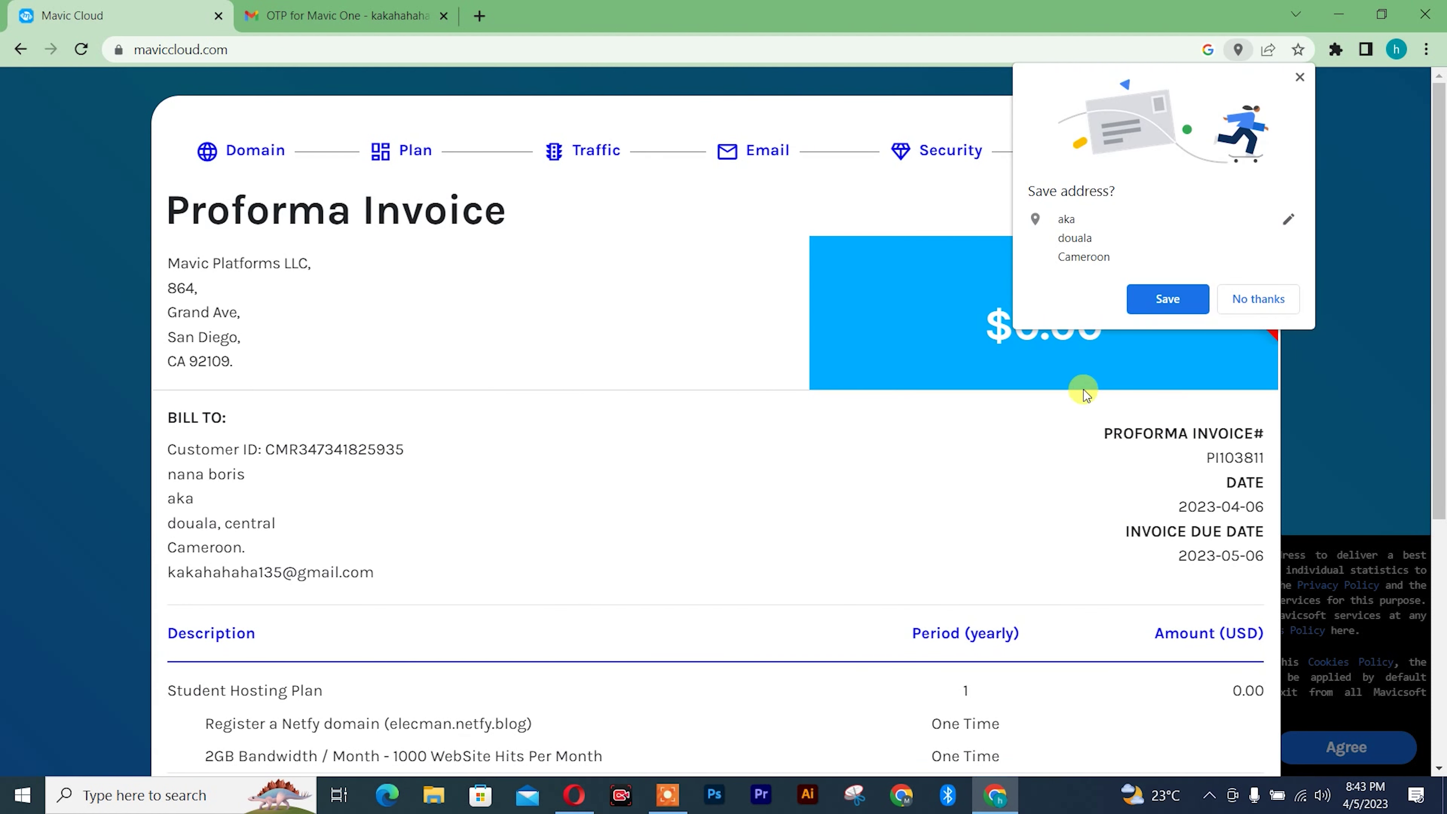
Save the billing address in the browser and submit the $0.00 invoice with coupon MCCOOL.
left_click(1169, 300)
scroll(699, 544, "down", 1)
scroll(700, 545, "down", 5)
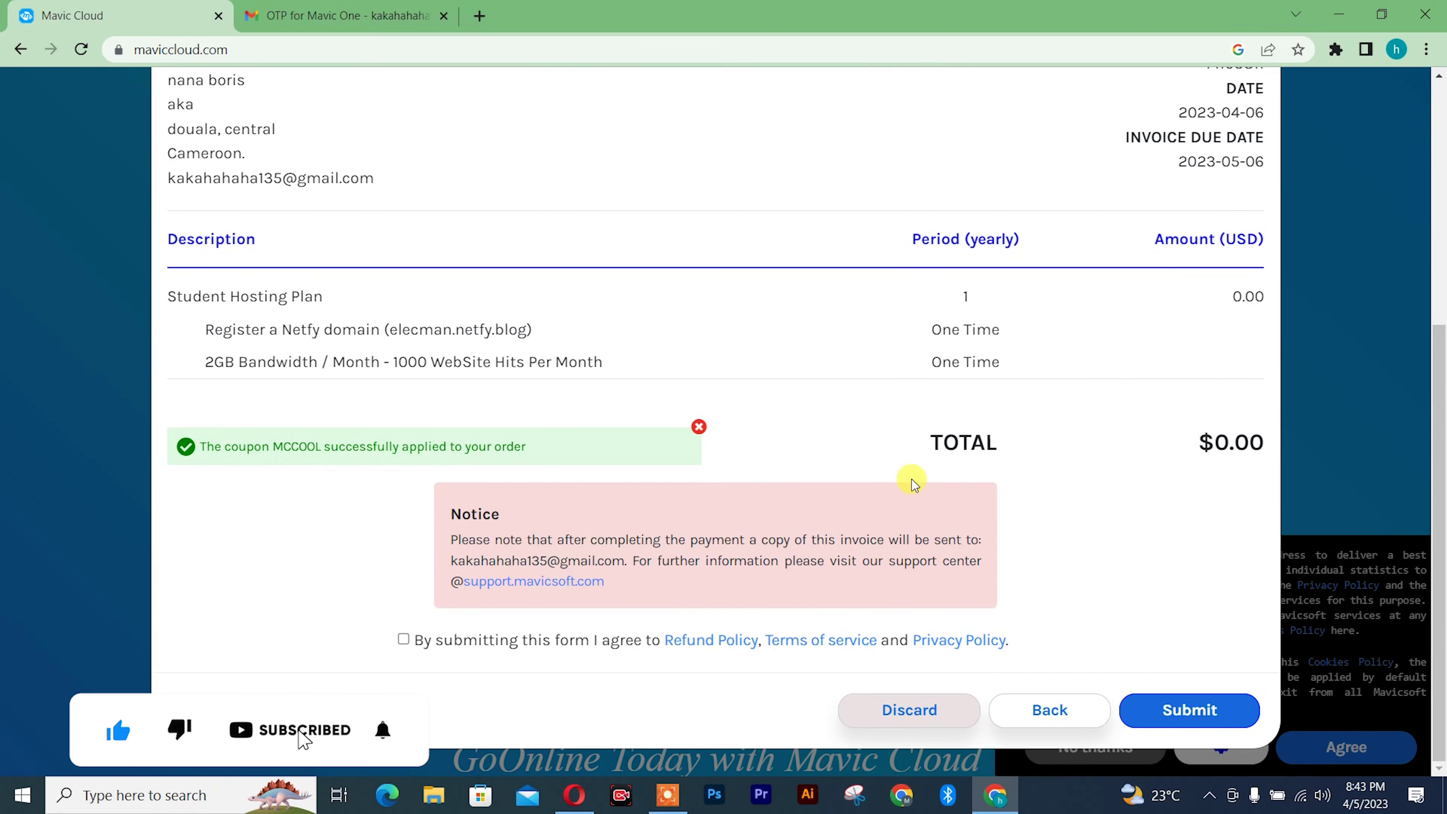
scroll(911, 474, "up", 6)
scroll(847, 385, "down", 6)
scroll(845, 379, "up", 7)
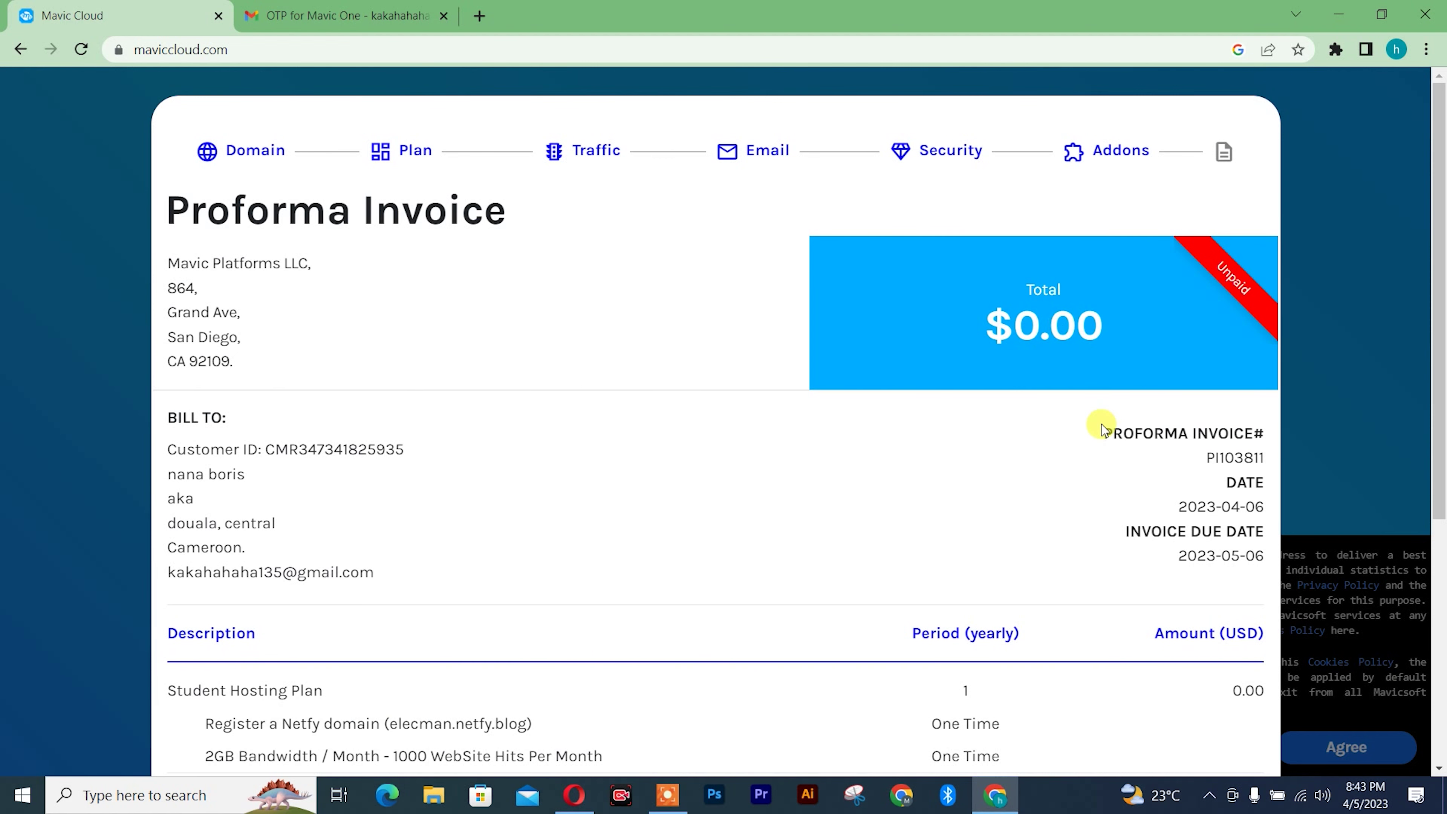
scroll(1104, 467, "down", 7)
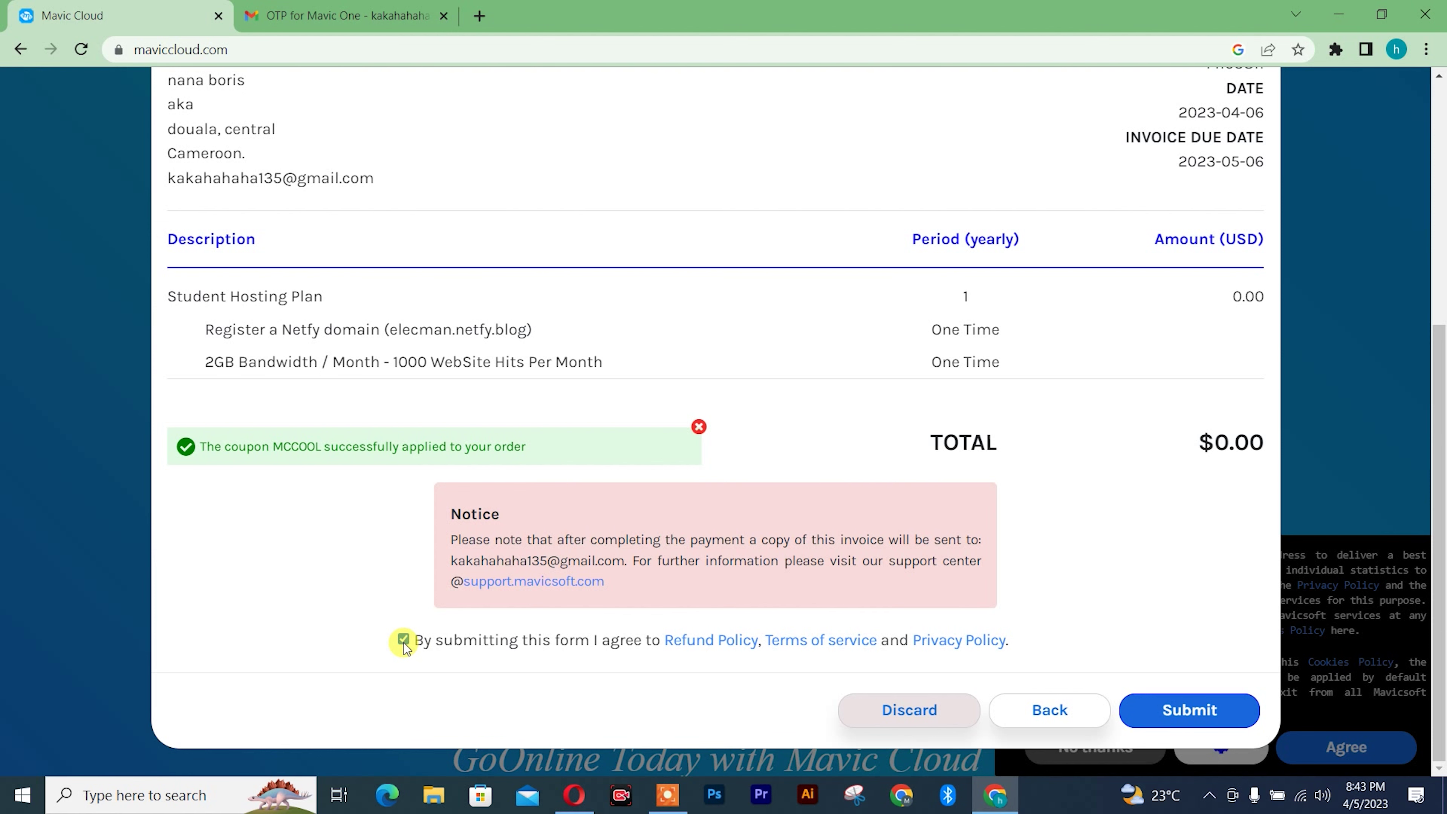
left_click(1215, 720)
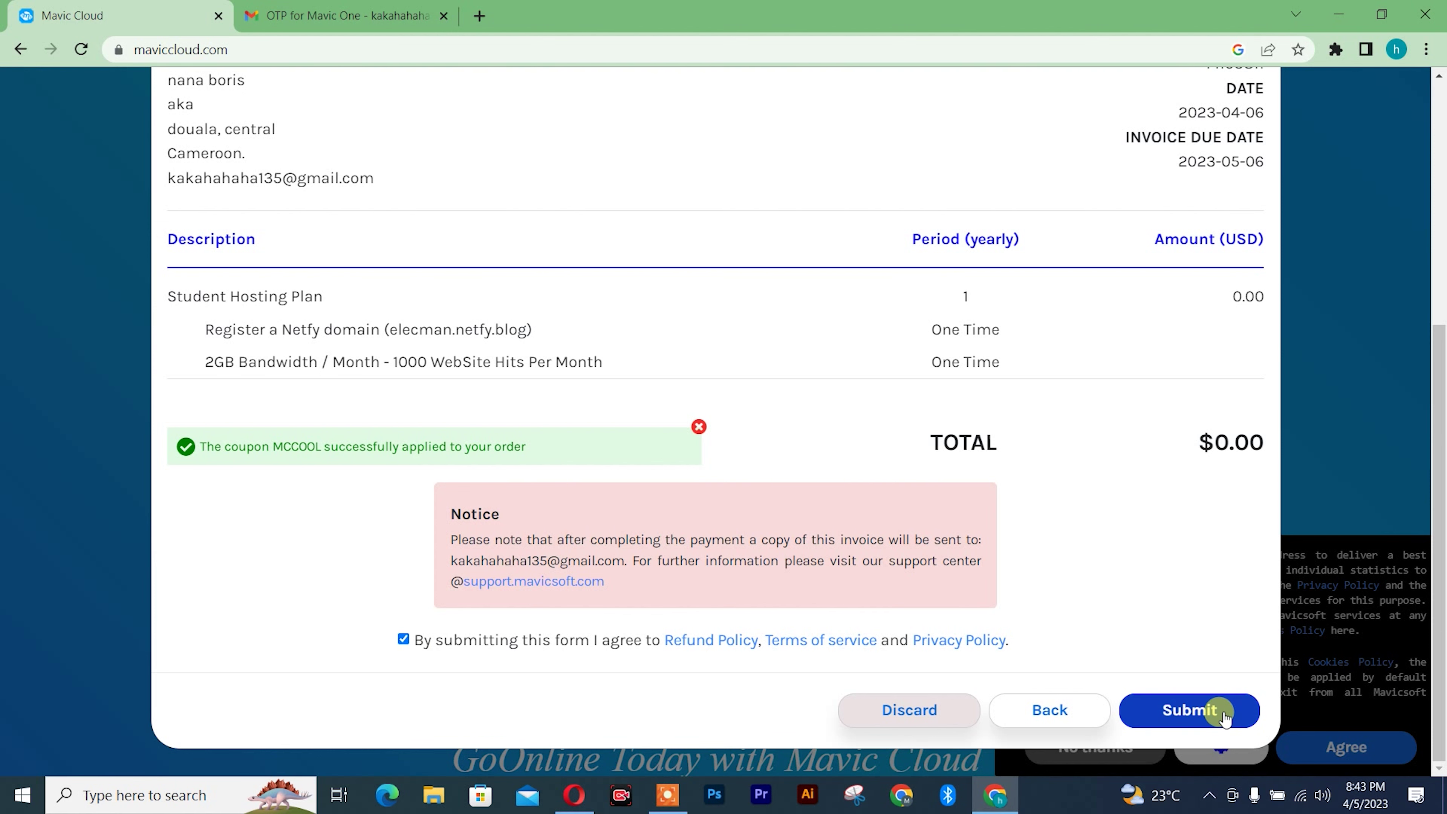